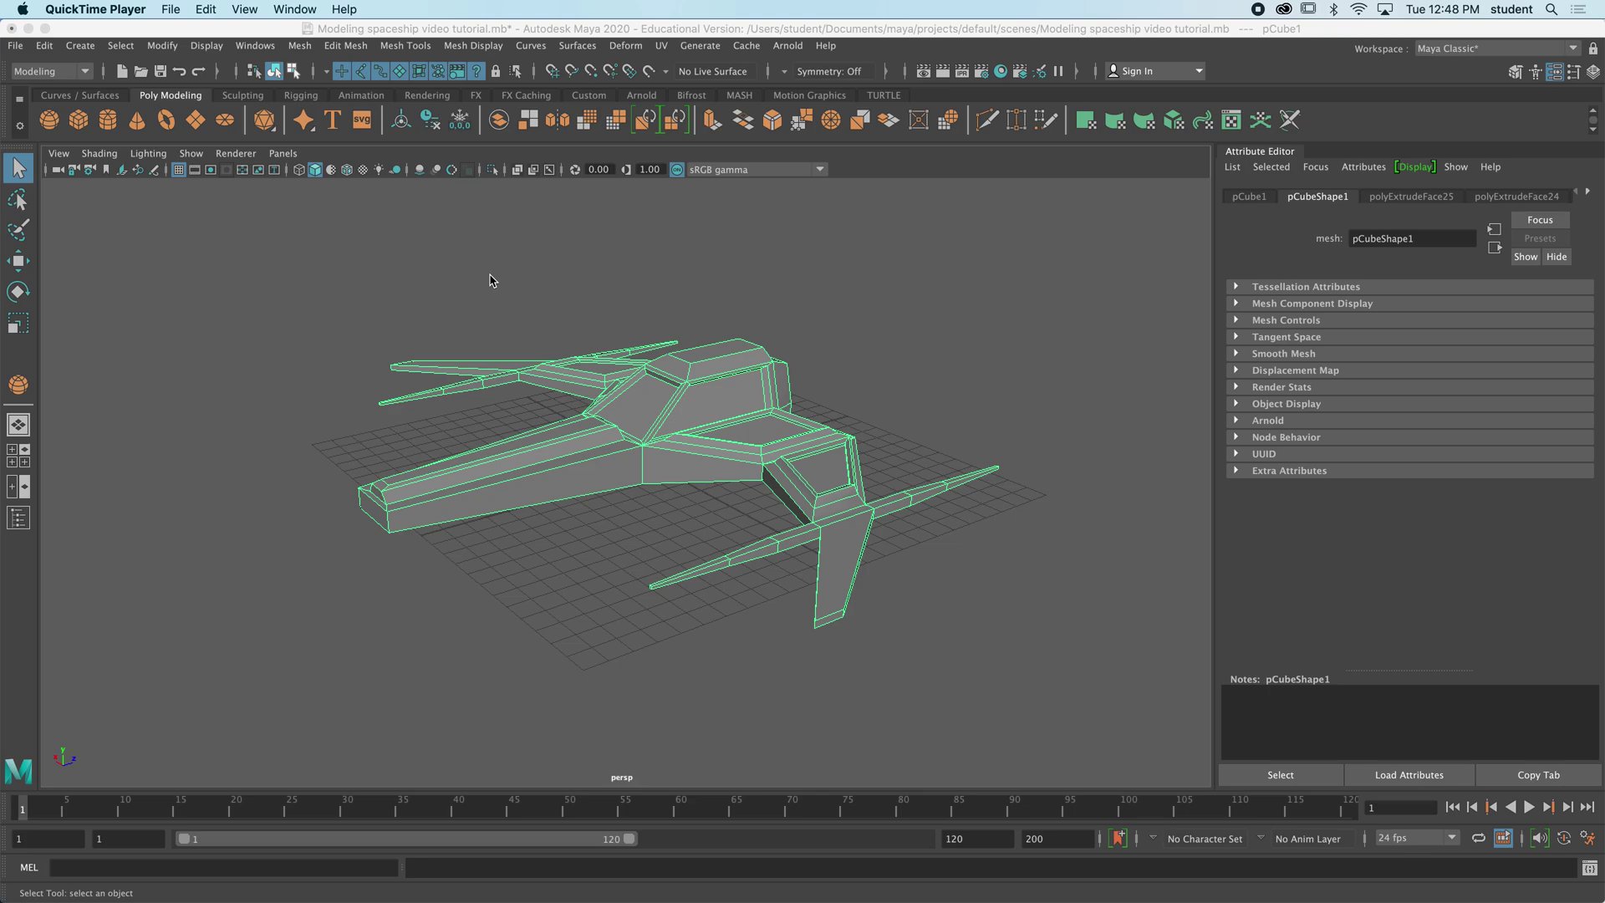
- Assign a new Arnold aiStandardSurface material to the spaceship mesh
alt+drag(626, 392, 442, 415)
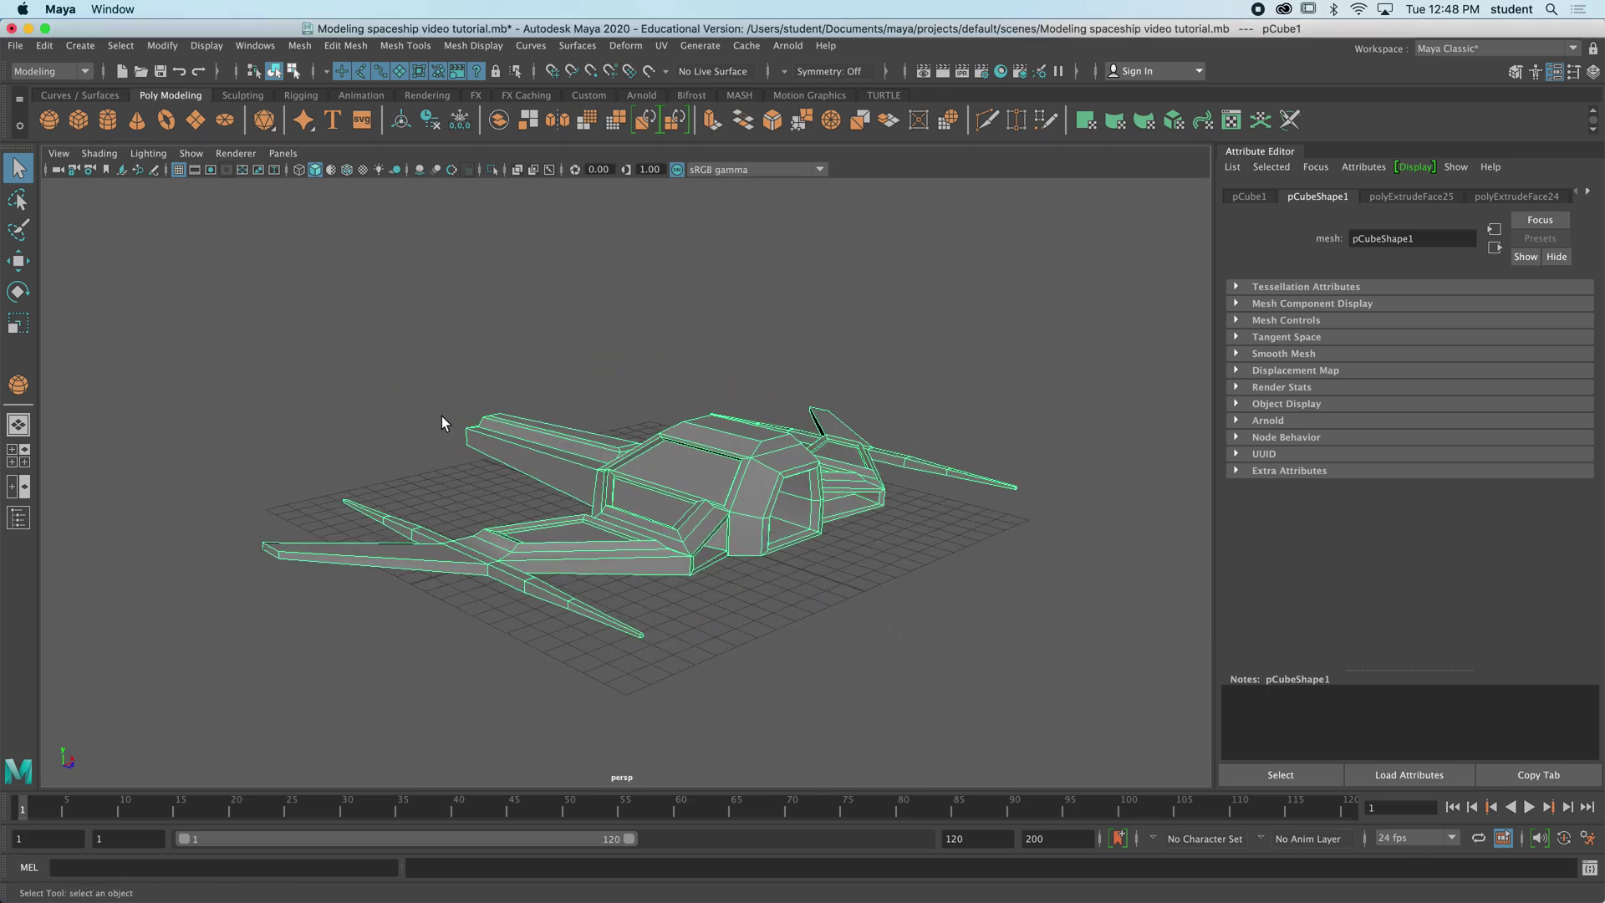
alt+drag(440, 415, 609, 435)
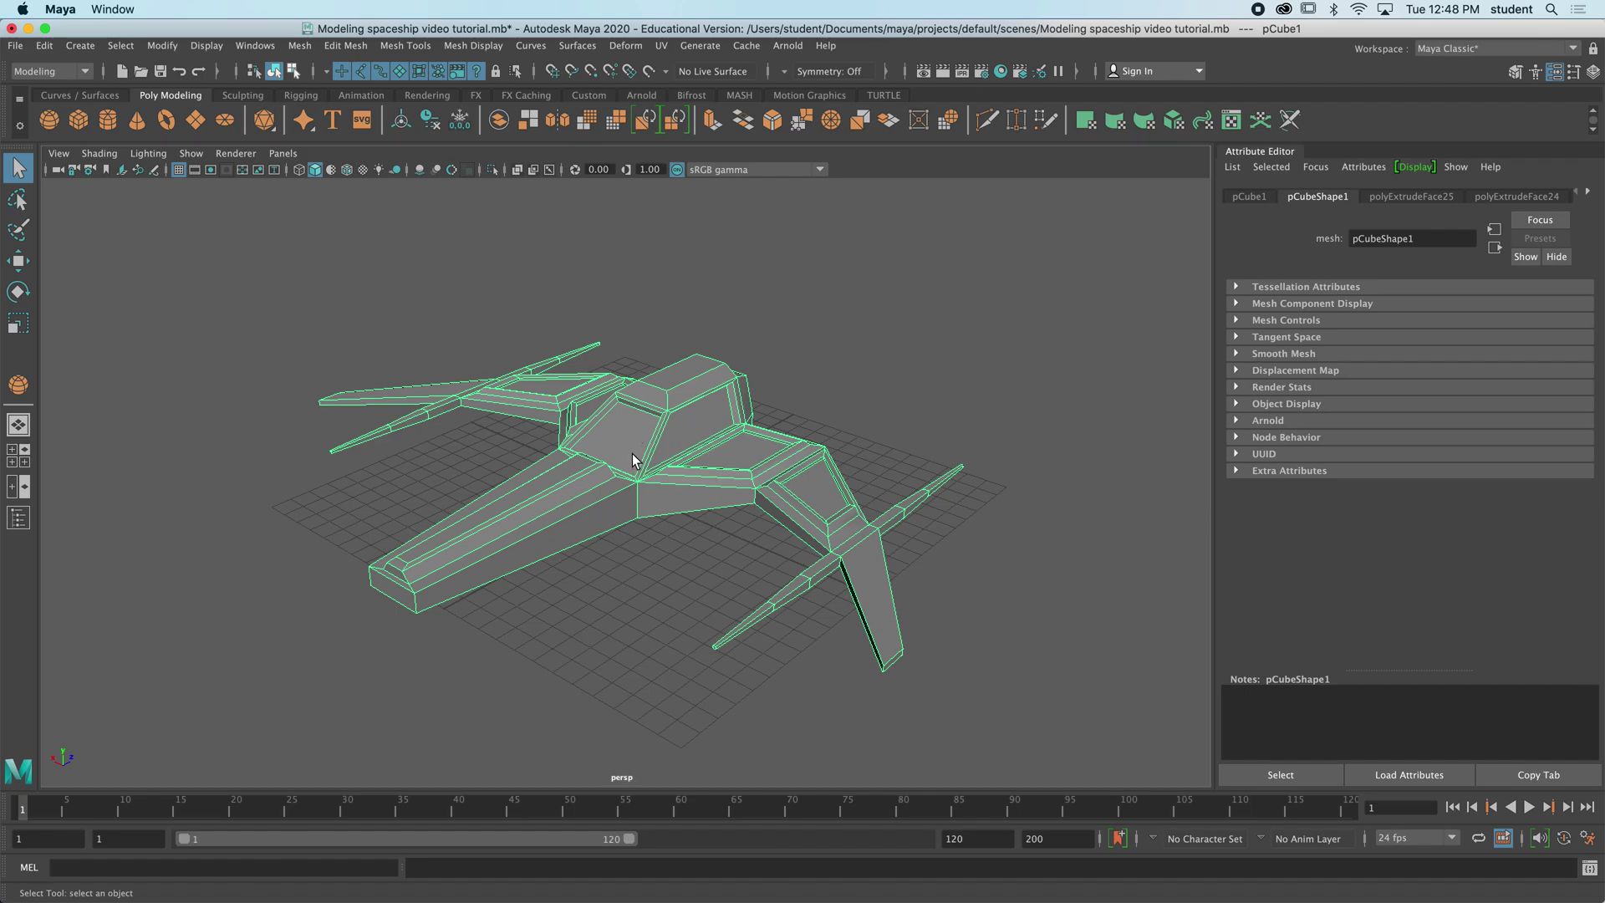
right_click(648, 429)
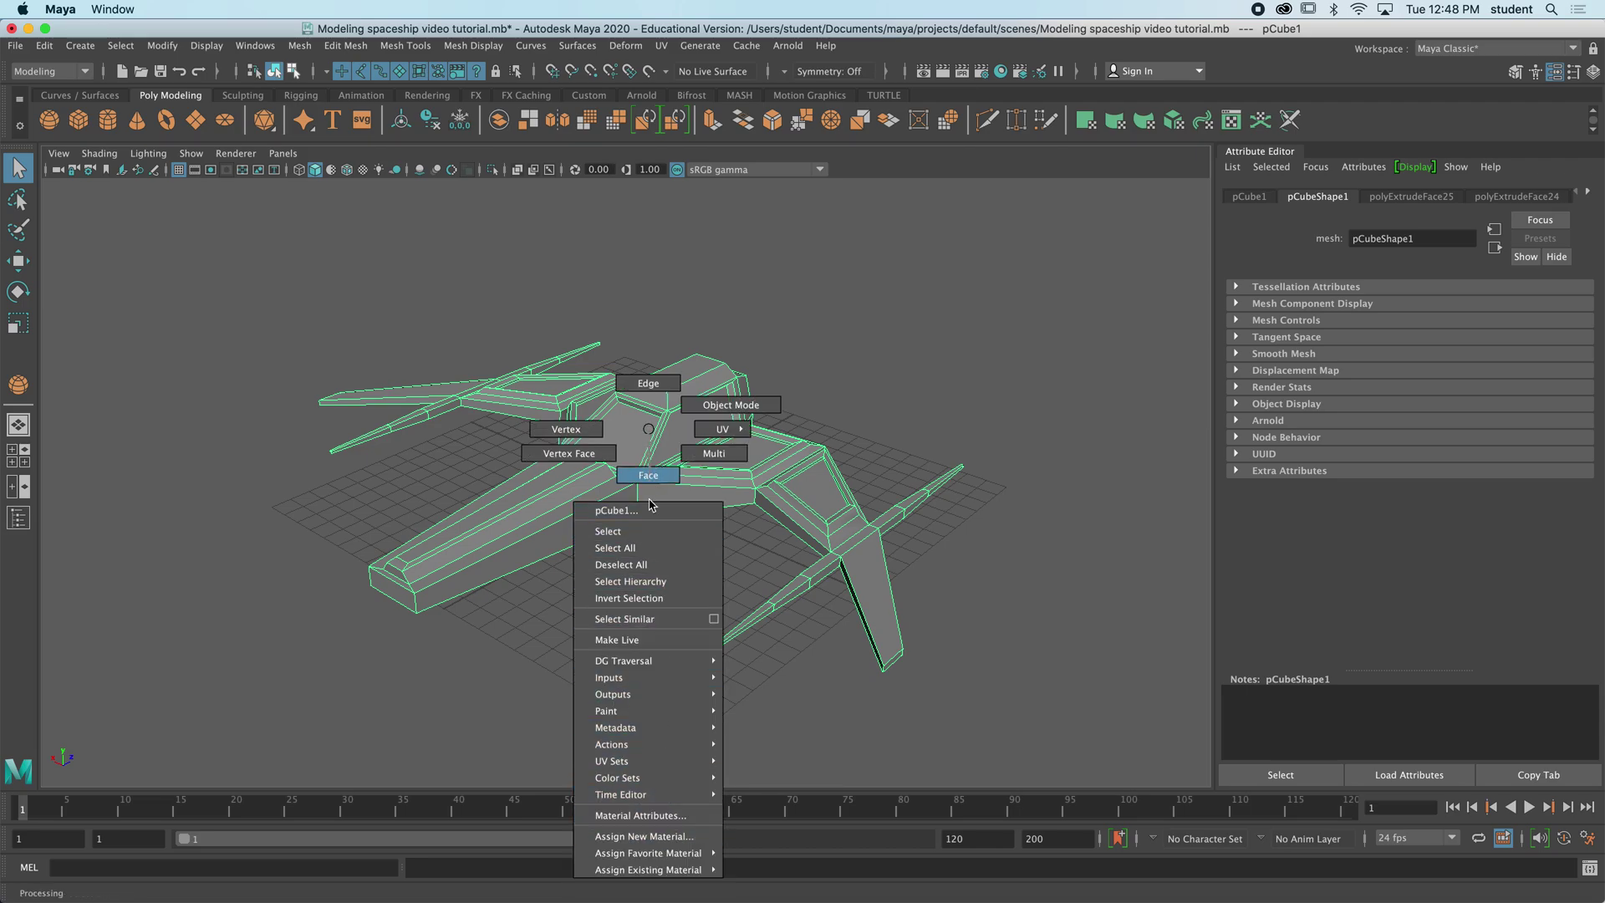
click(639, 838)
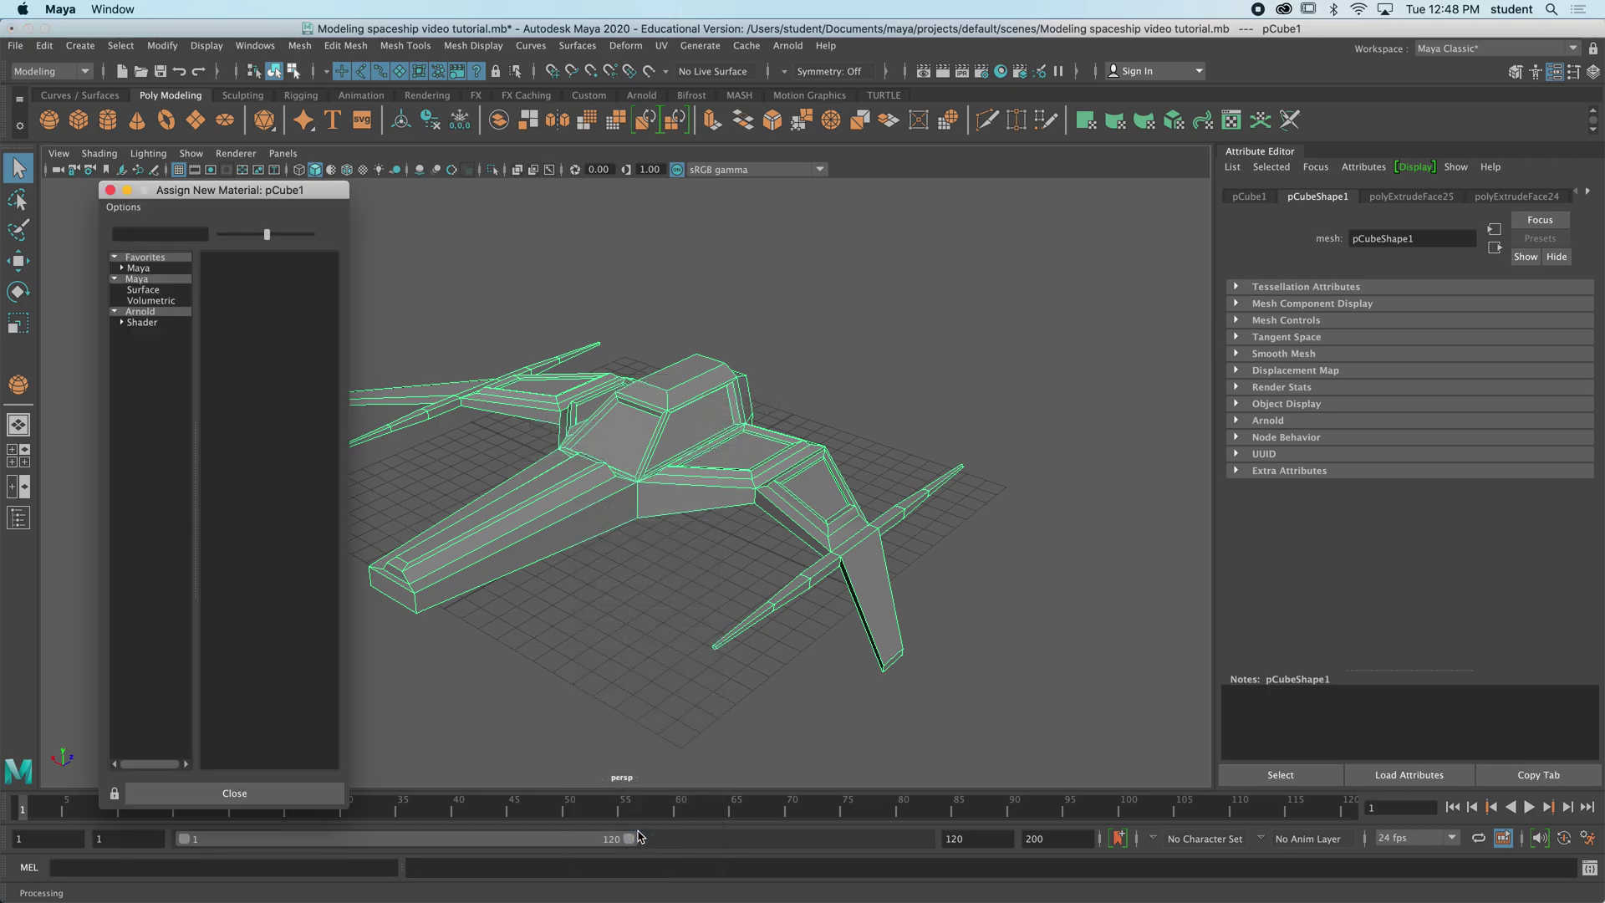
click(148, 312)
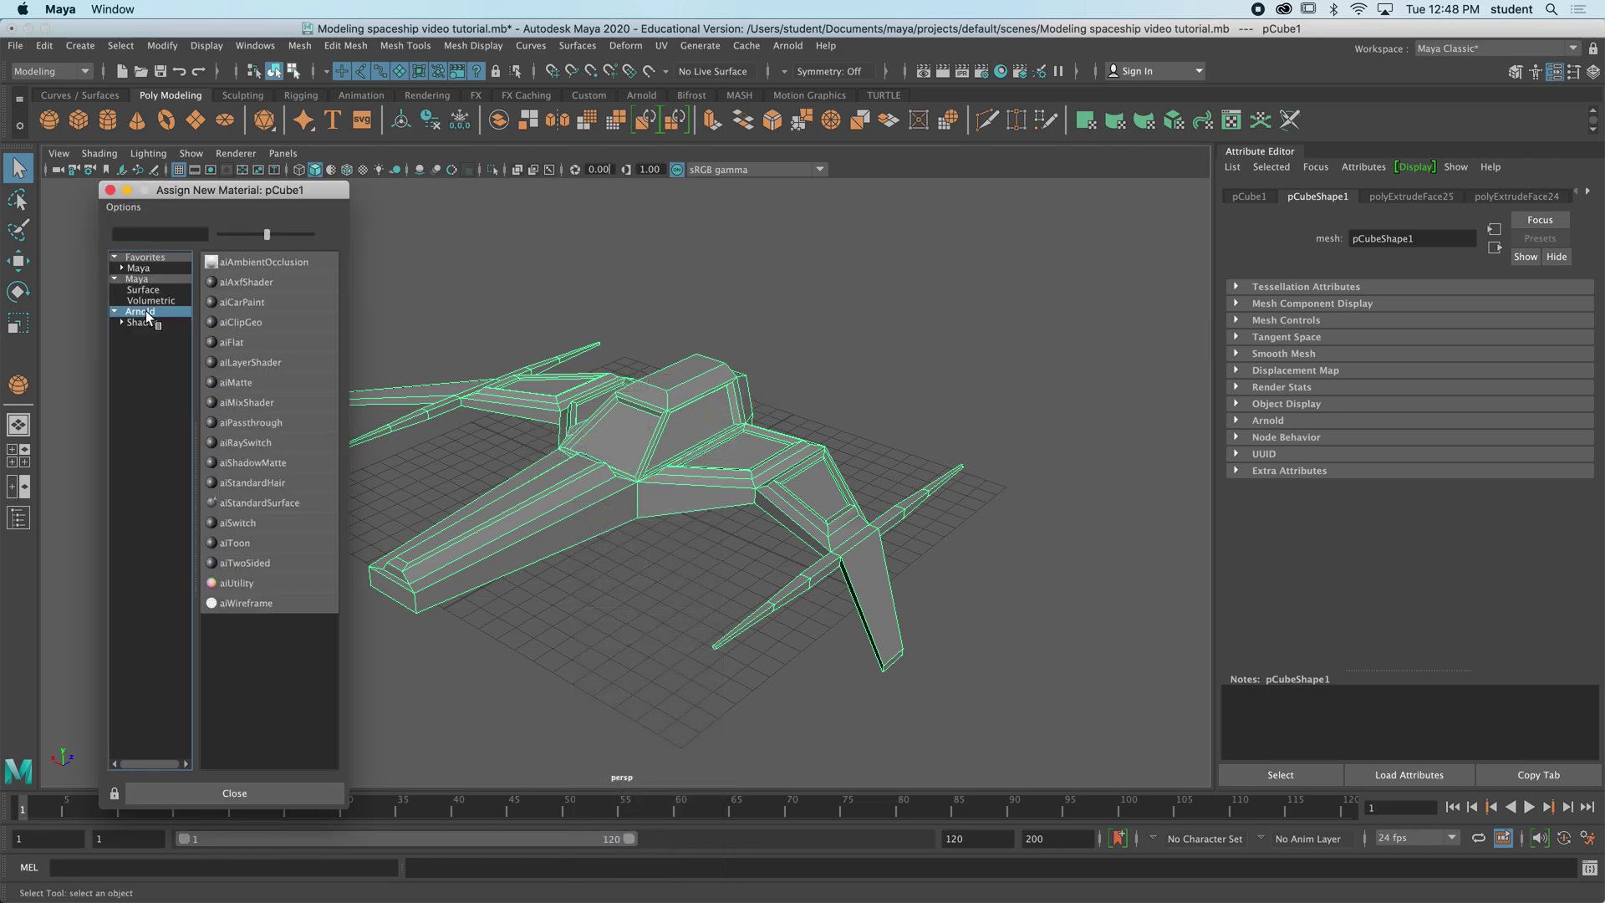
click(259, 502)
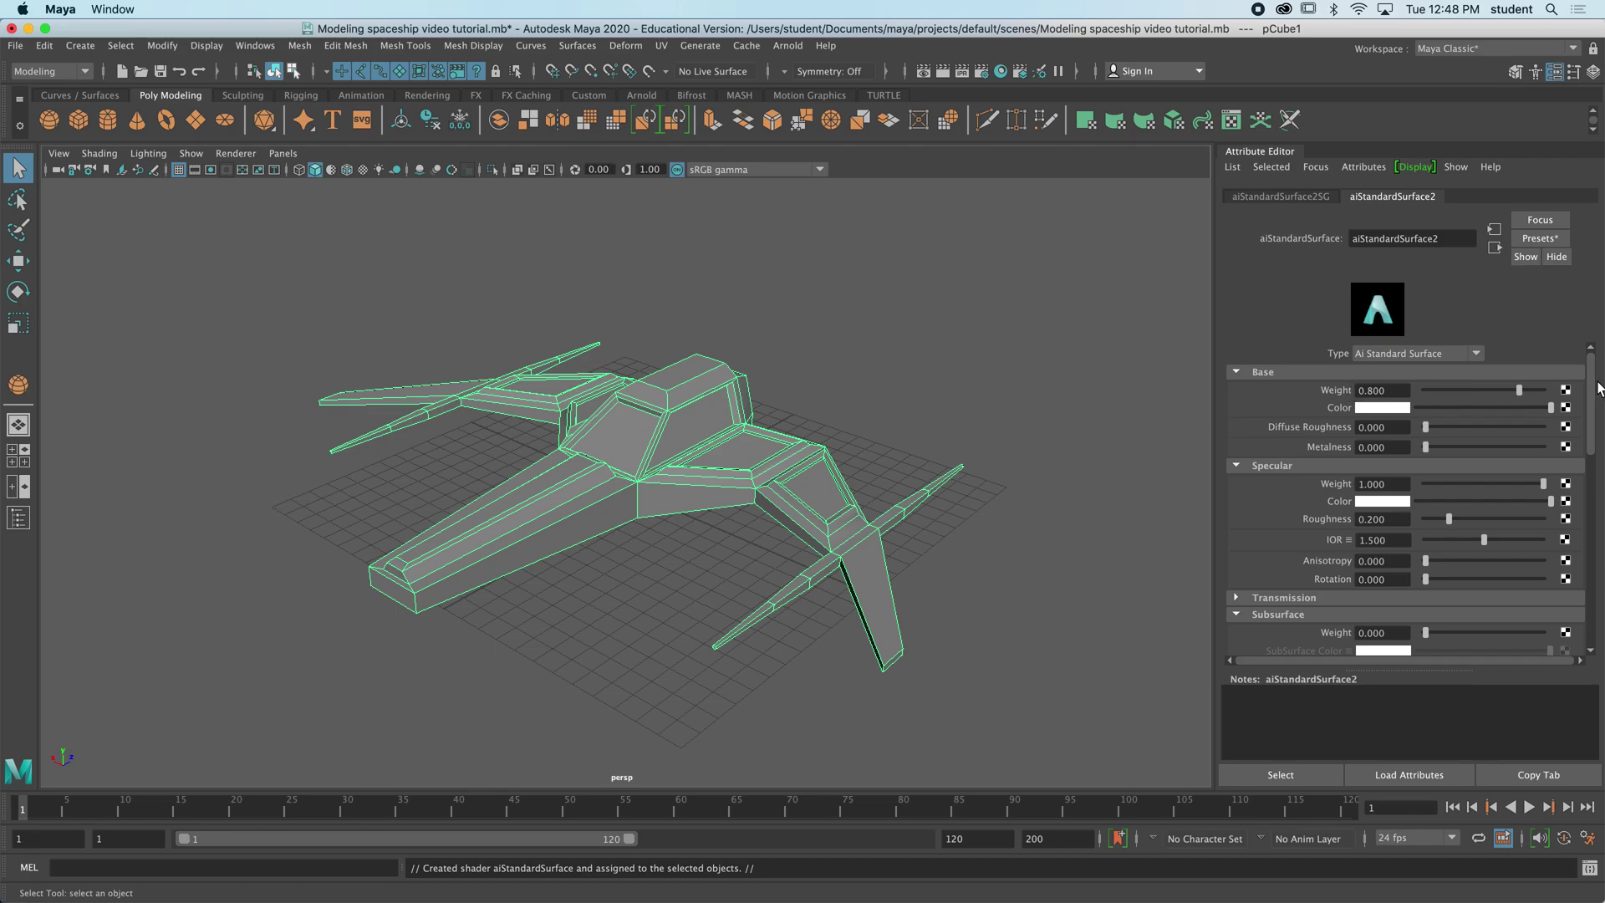
- Connect a File texture node to the Base Color of the spaceship's new material
scroll(1594, 378, down, 3)
scroll(1594, 378, up, 3)
click(1564, 408)
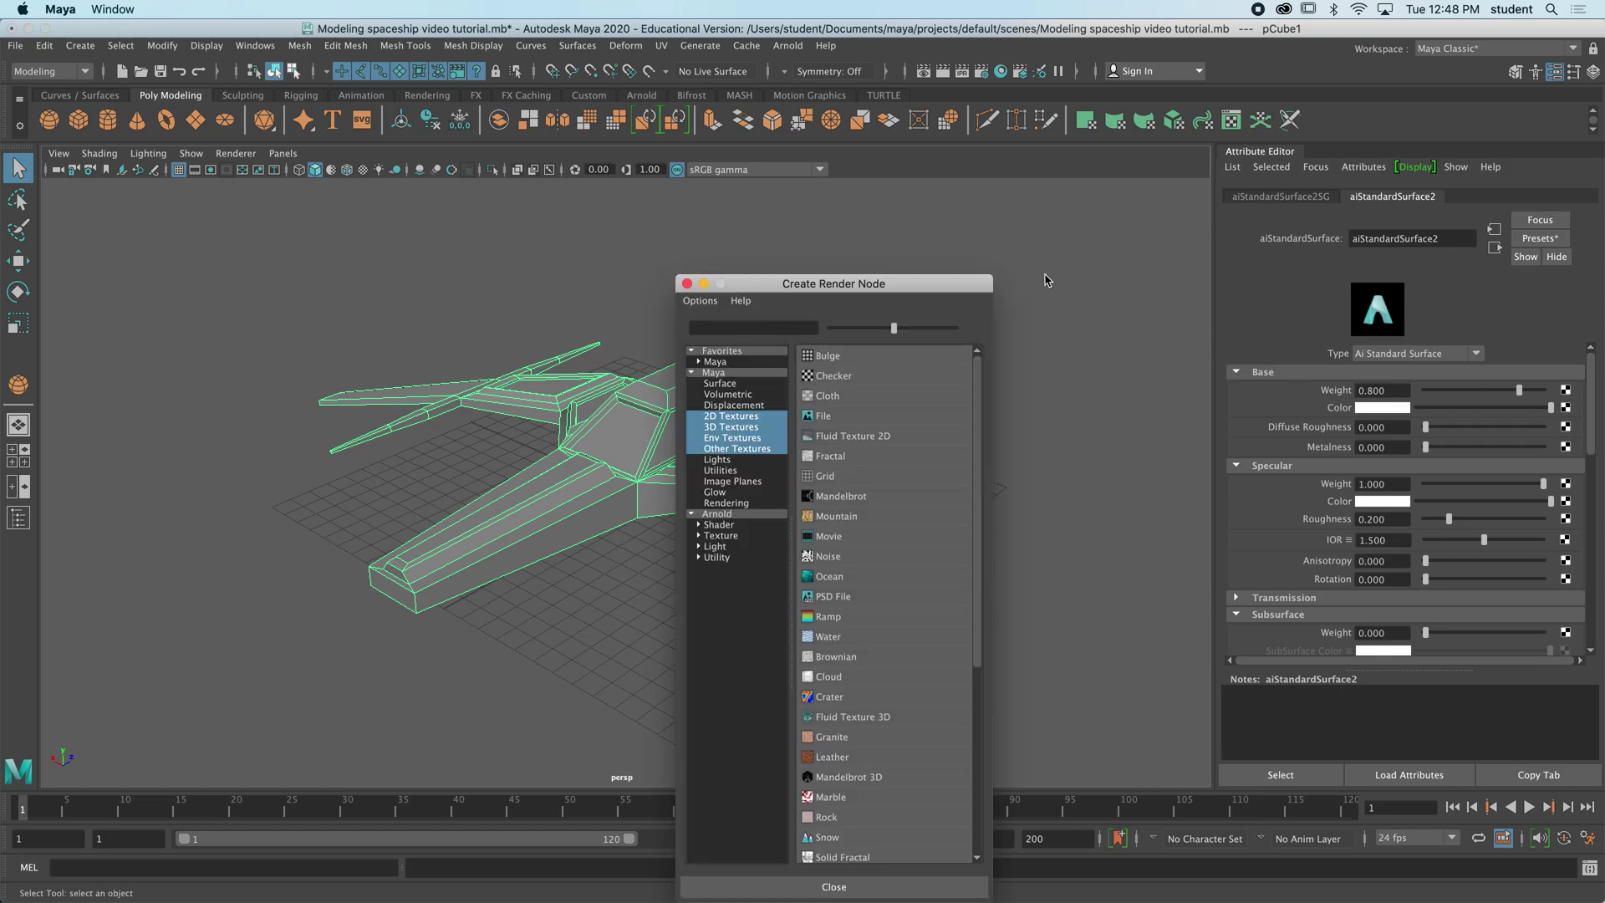
drag(953, 288, 1110, 206)
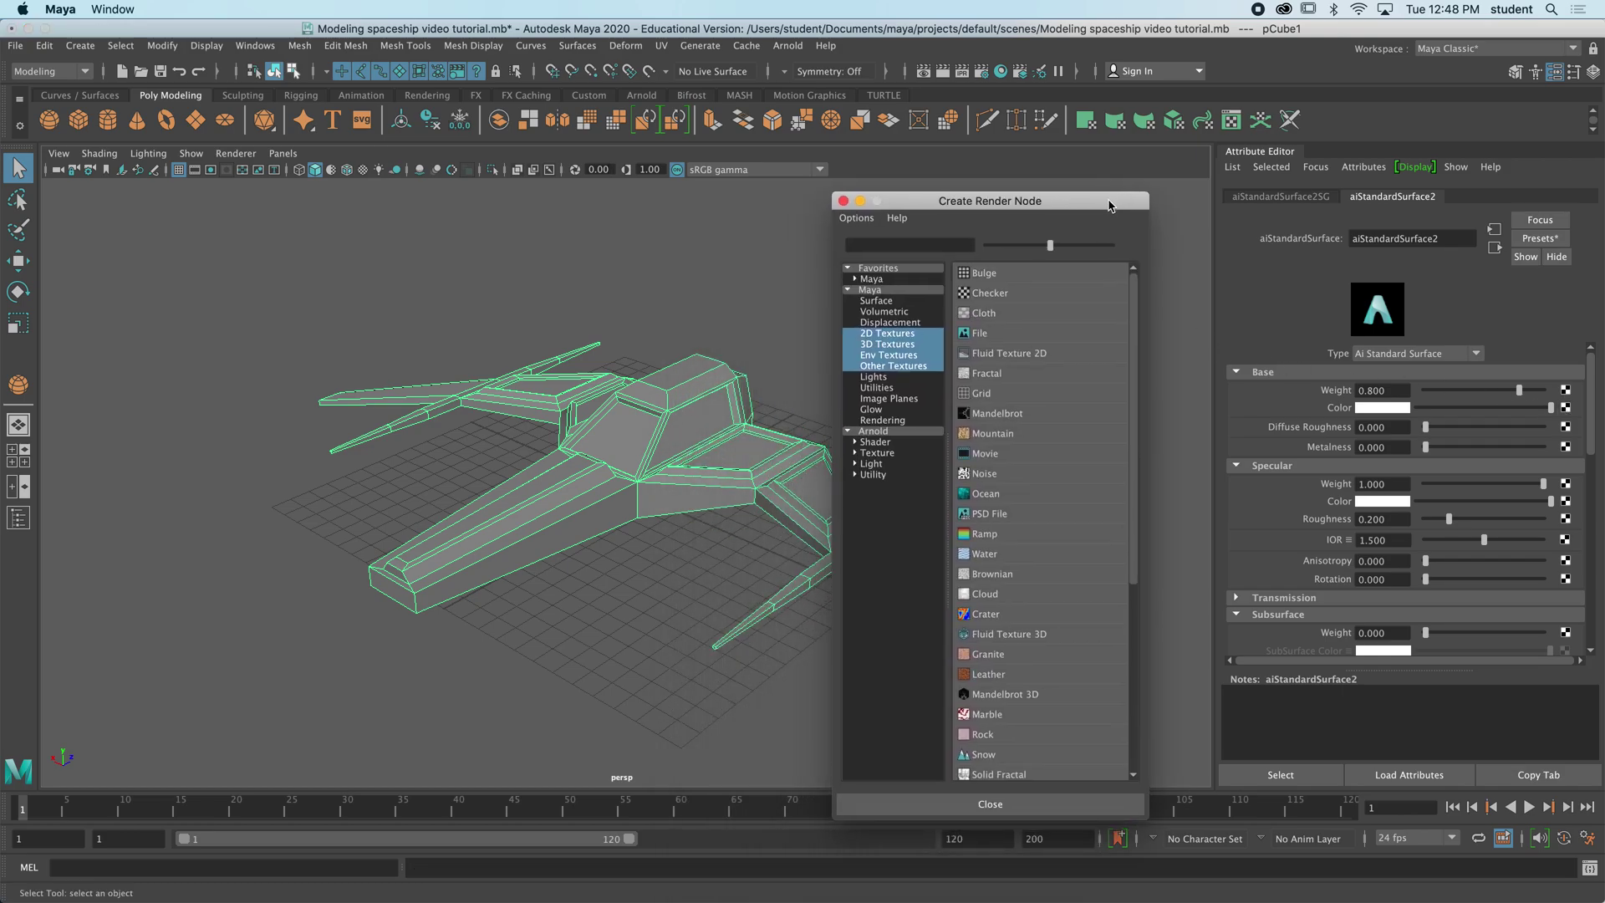
click(1005, 332)
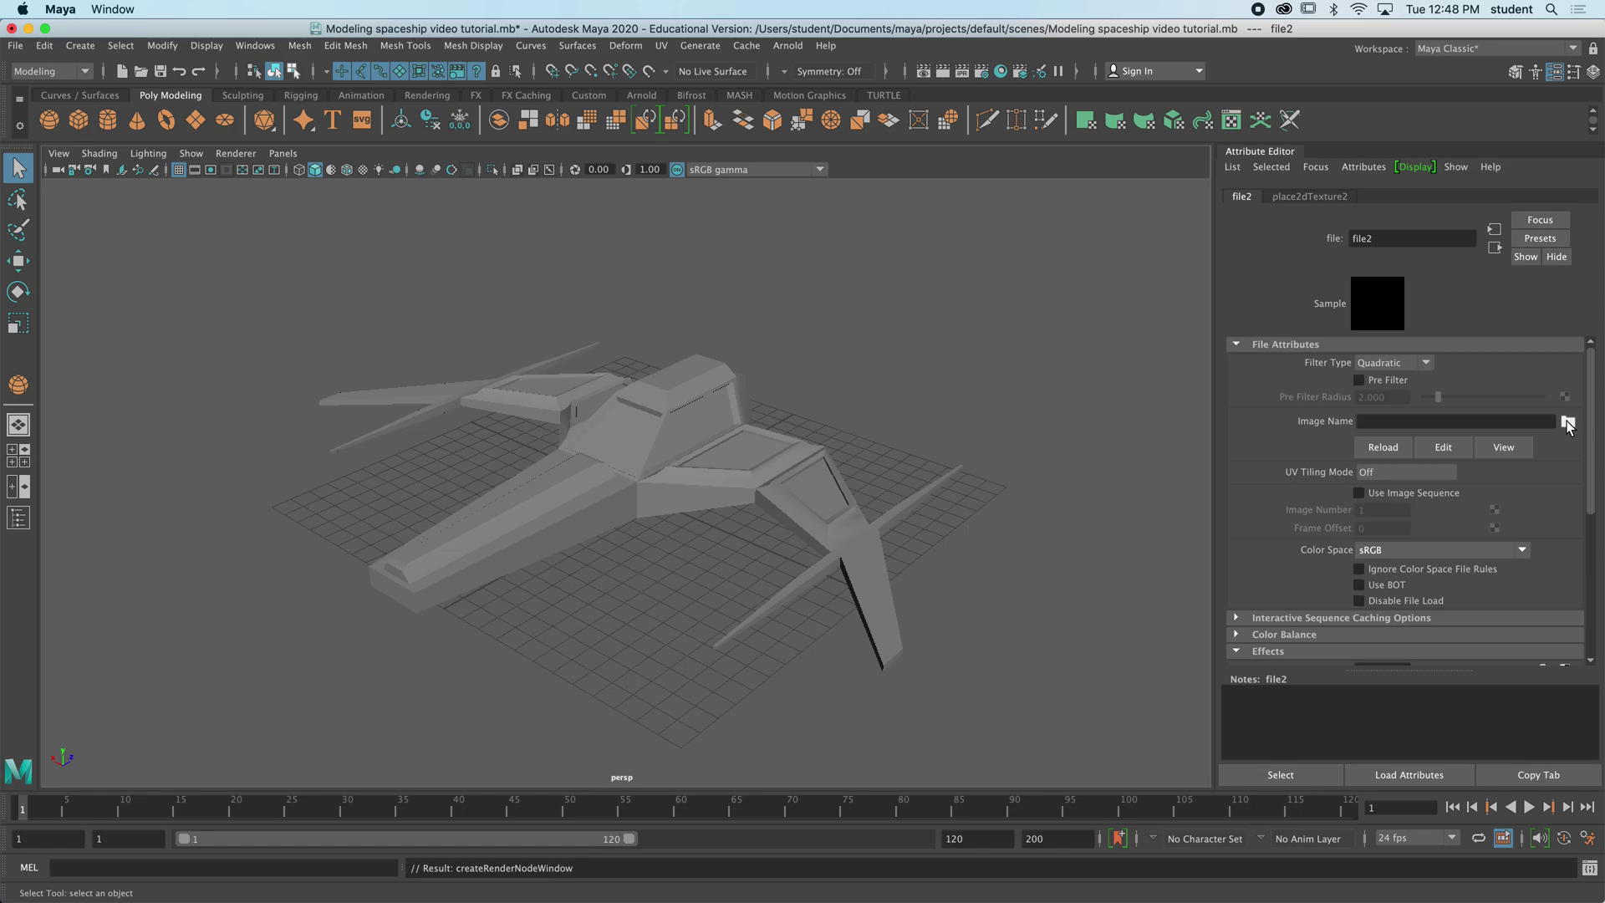
- Load SHIP HULL TEXTURE.jpg as the file node's image and turn on textured display in the viewport
click(1309, 197)
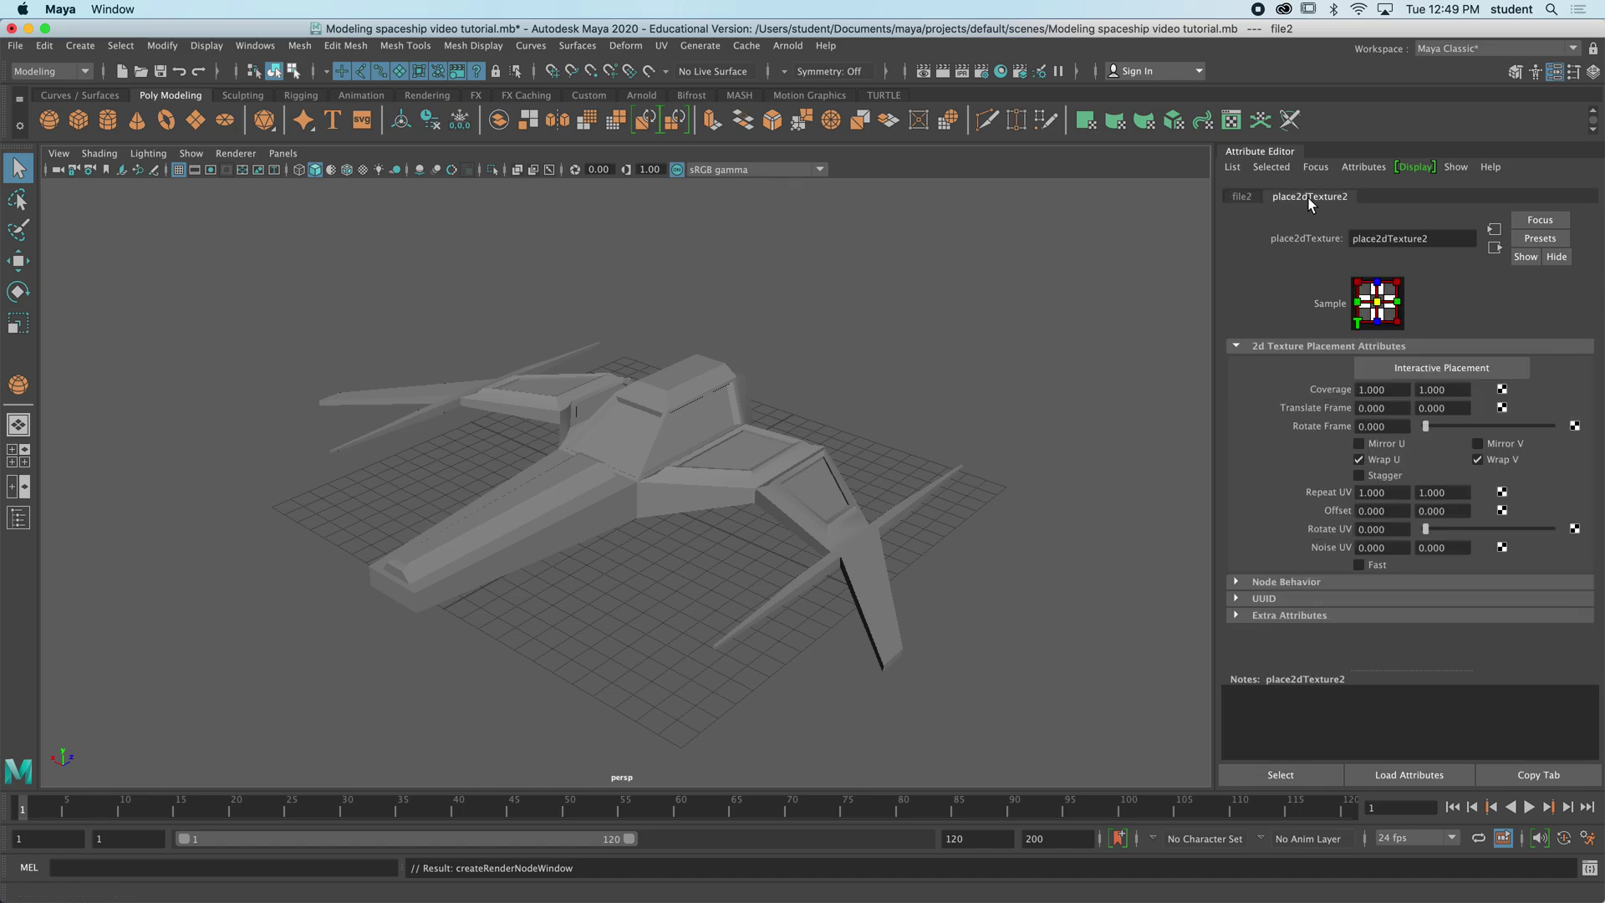
click(1240, 197)
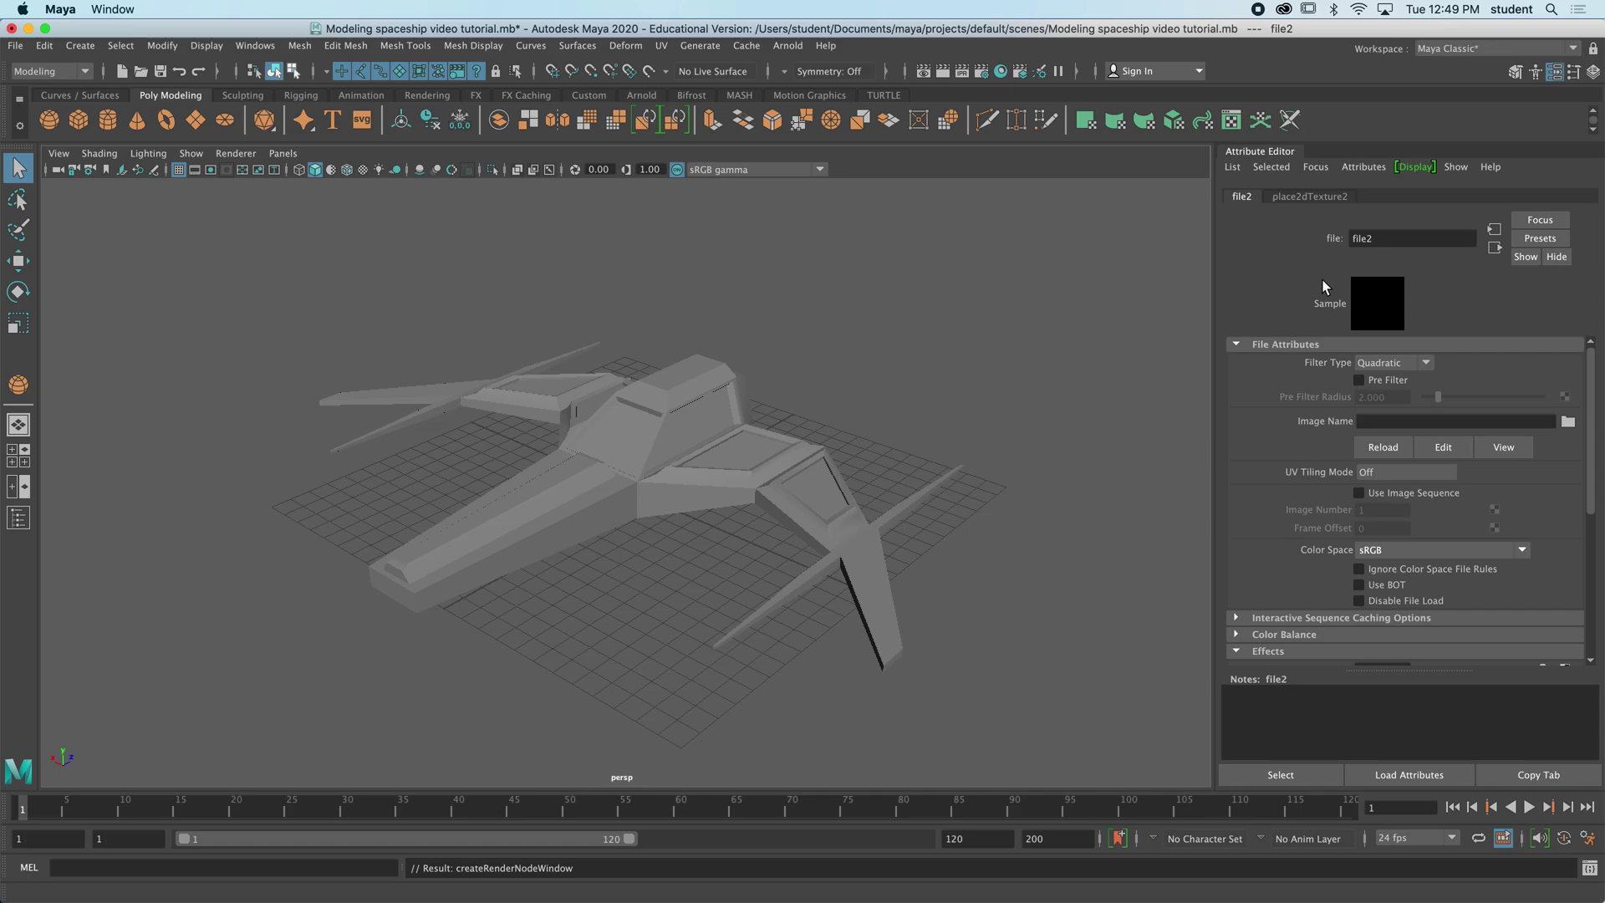
click(1567, 423)
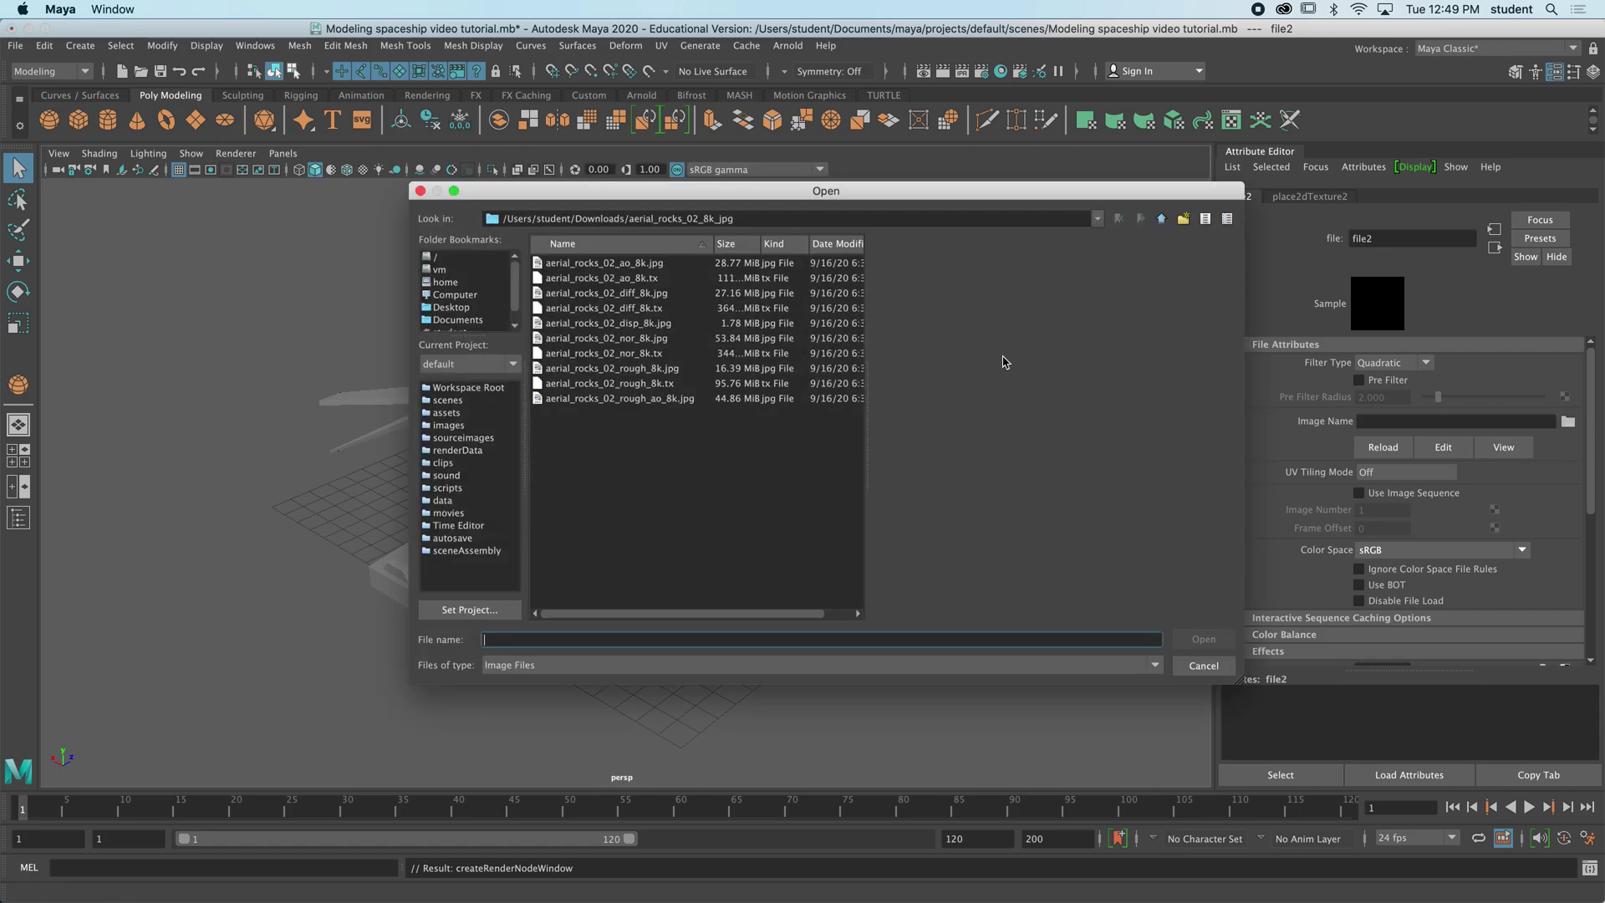
click(466, 331)
click(610, 429)
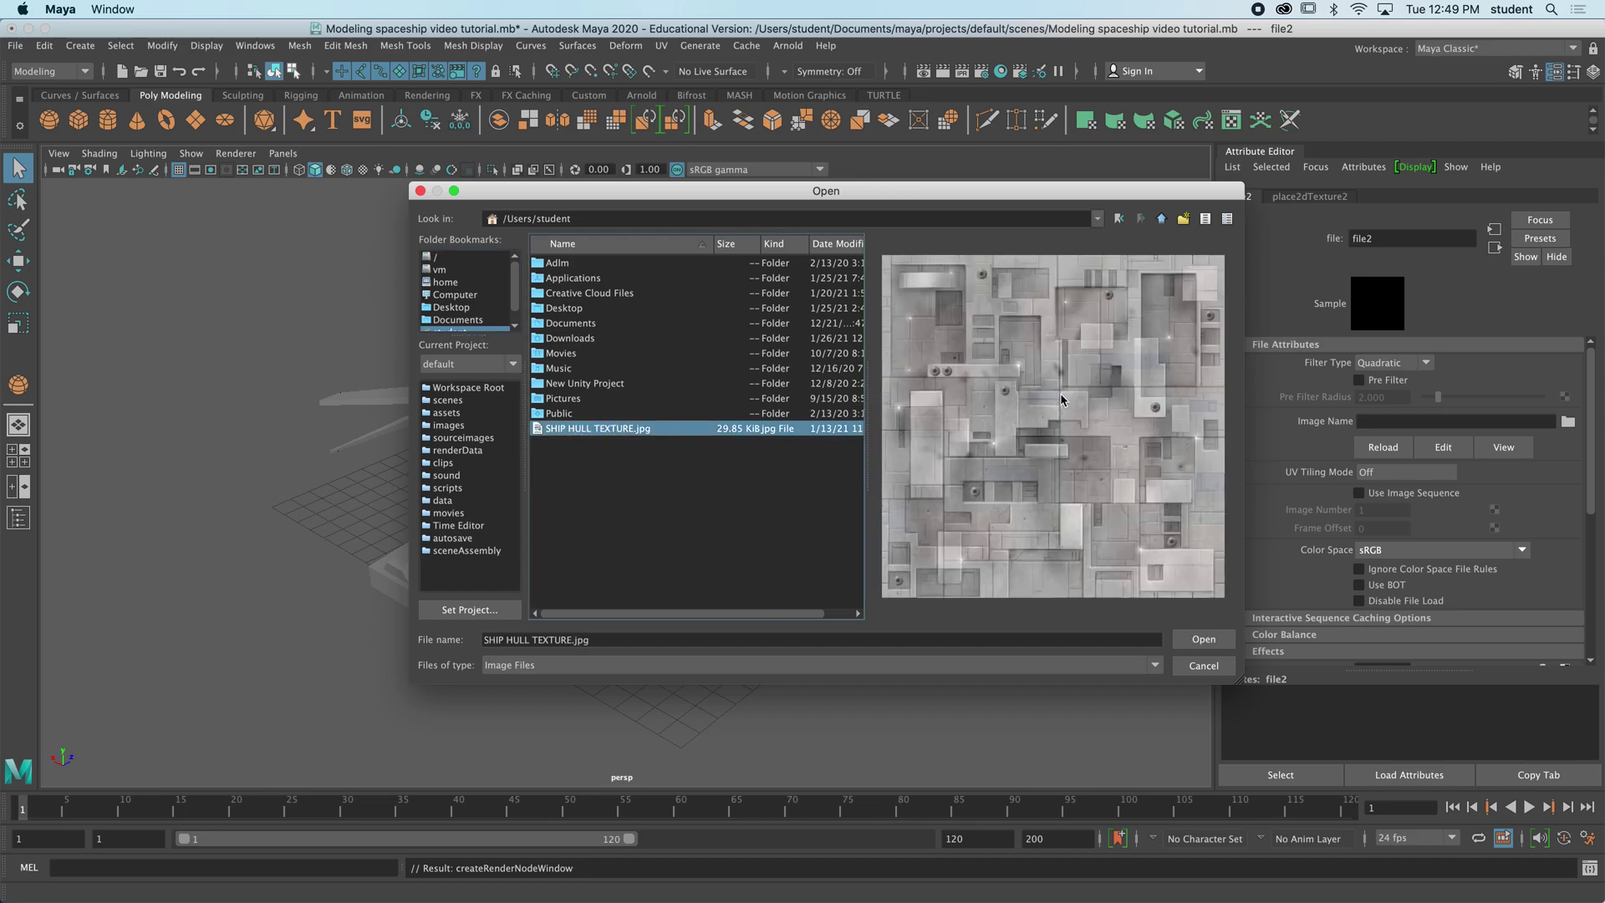
click(1201, 639)
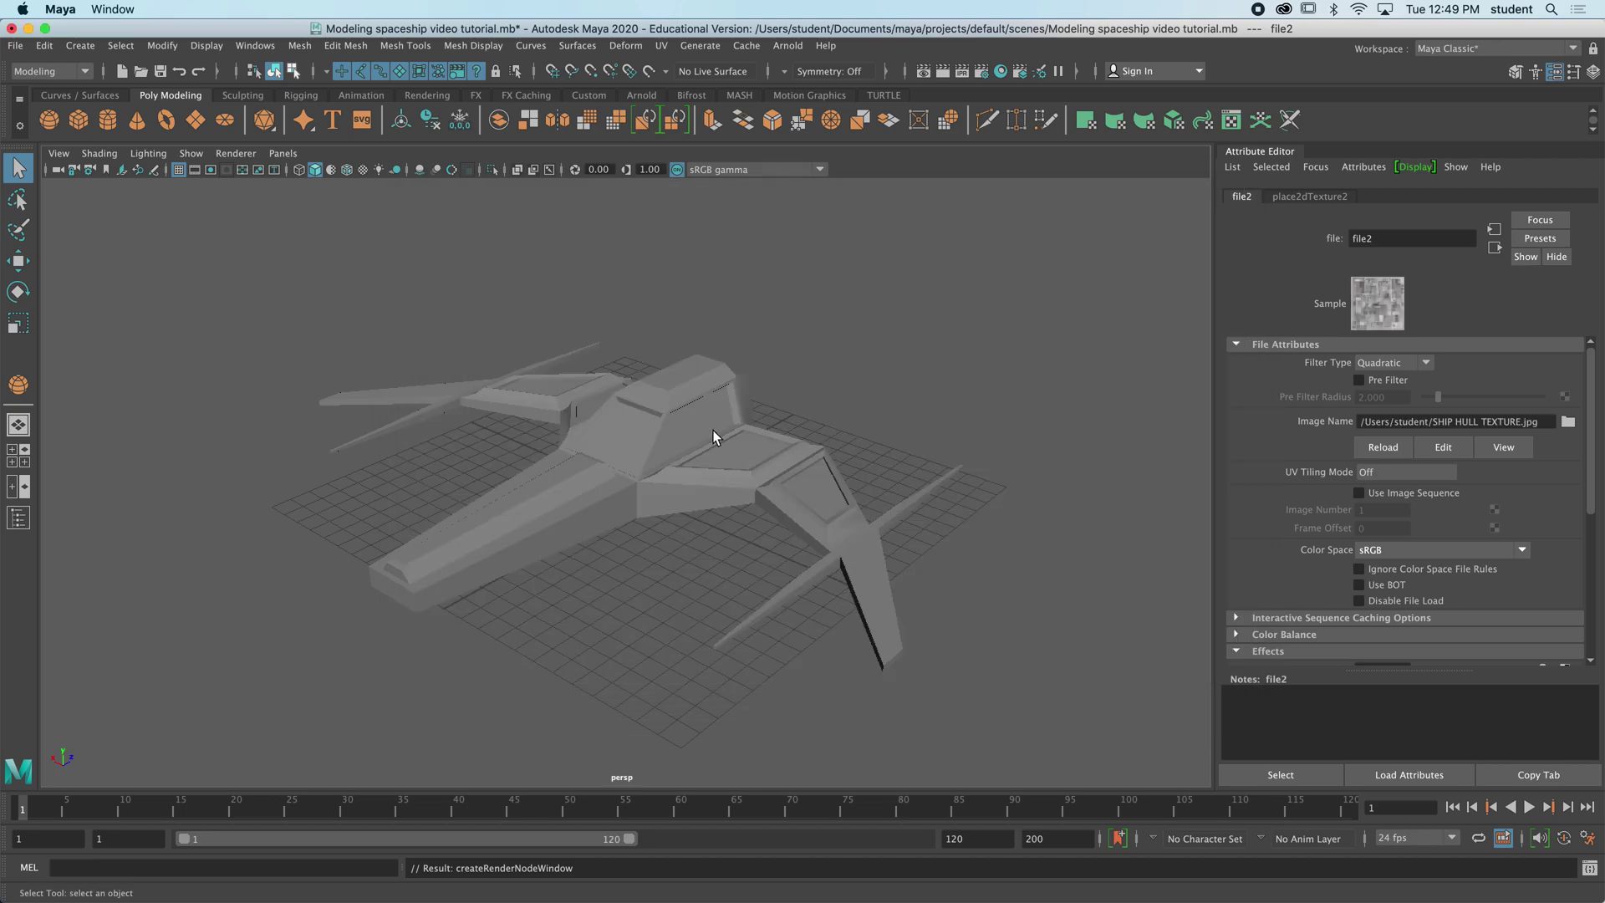
key(6)
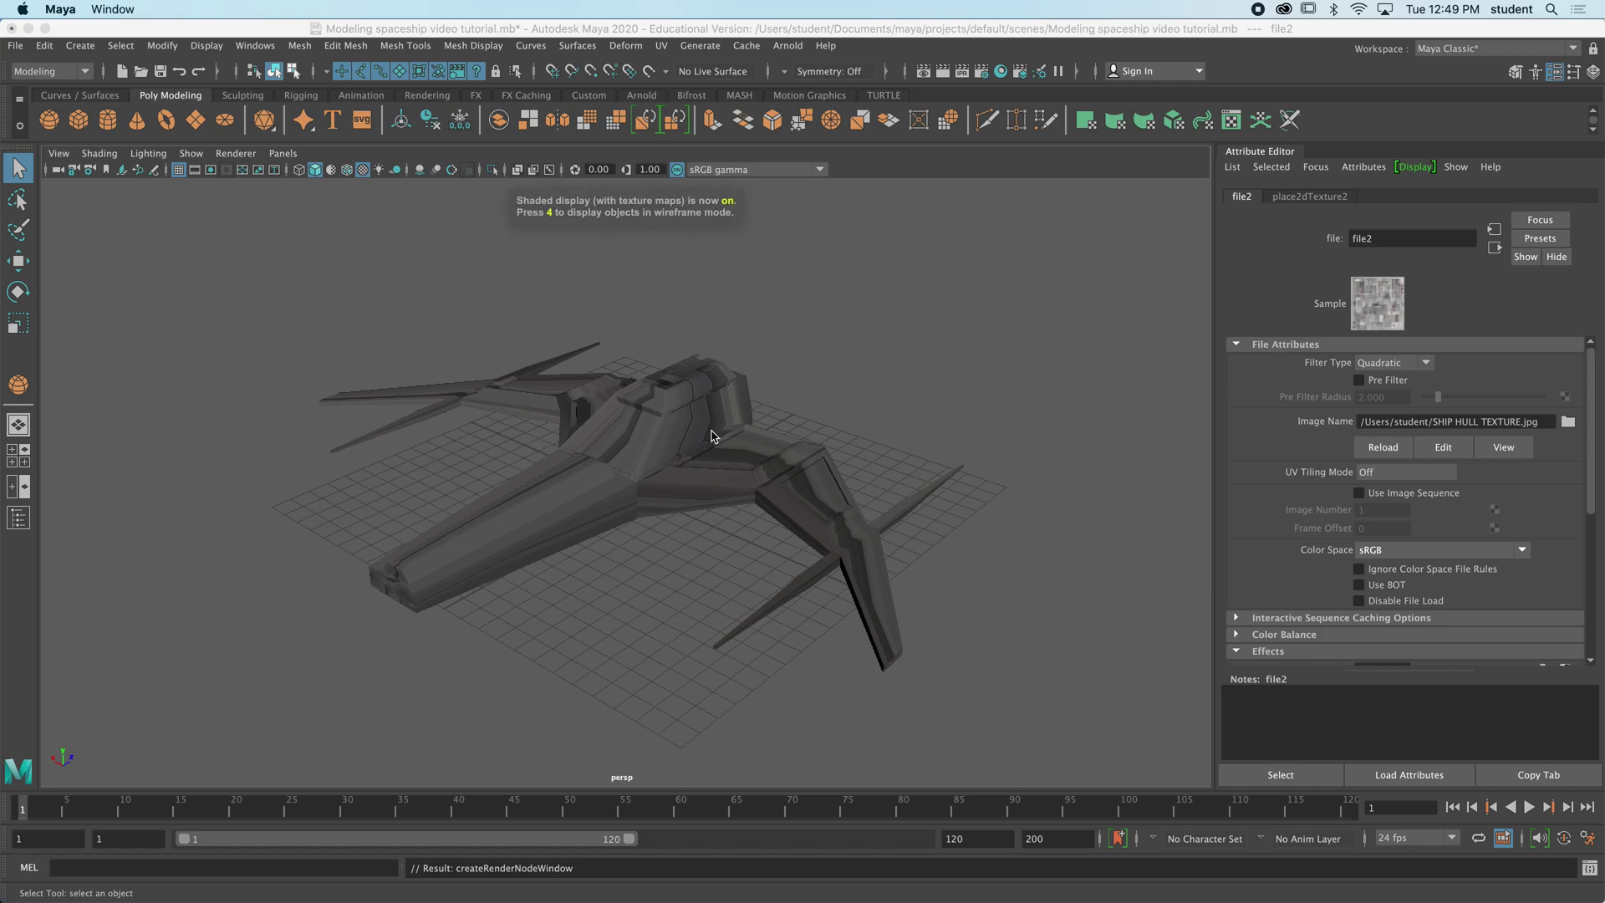
mouse_move(762, 435)
alt+mouse_down()
mouse_move(699, 451)
mouse_move(780, 462)
mouse_move(799, 448)
mouse_move(706, 403)
mouse_move(766, 459)
mouse_move(770, 440)
alt+mouse_up()
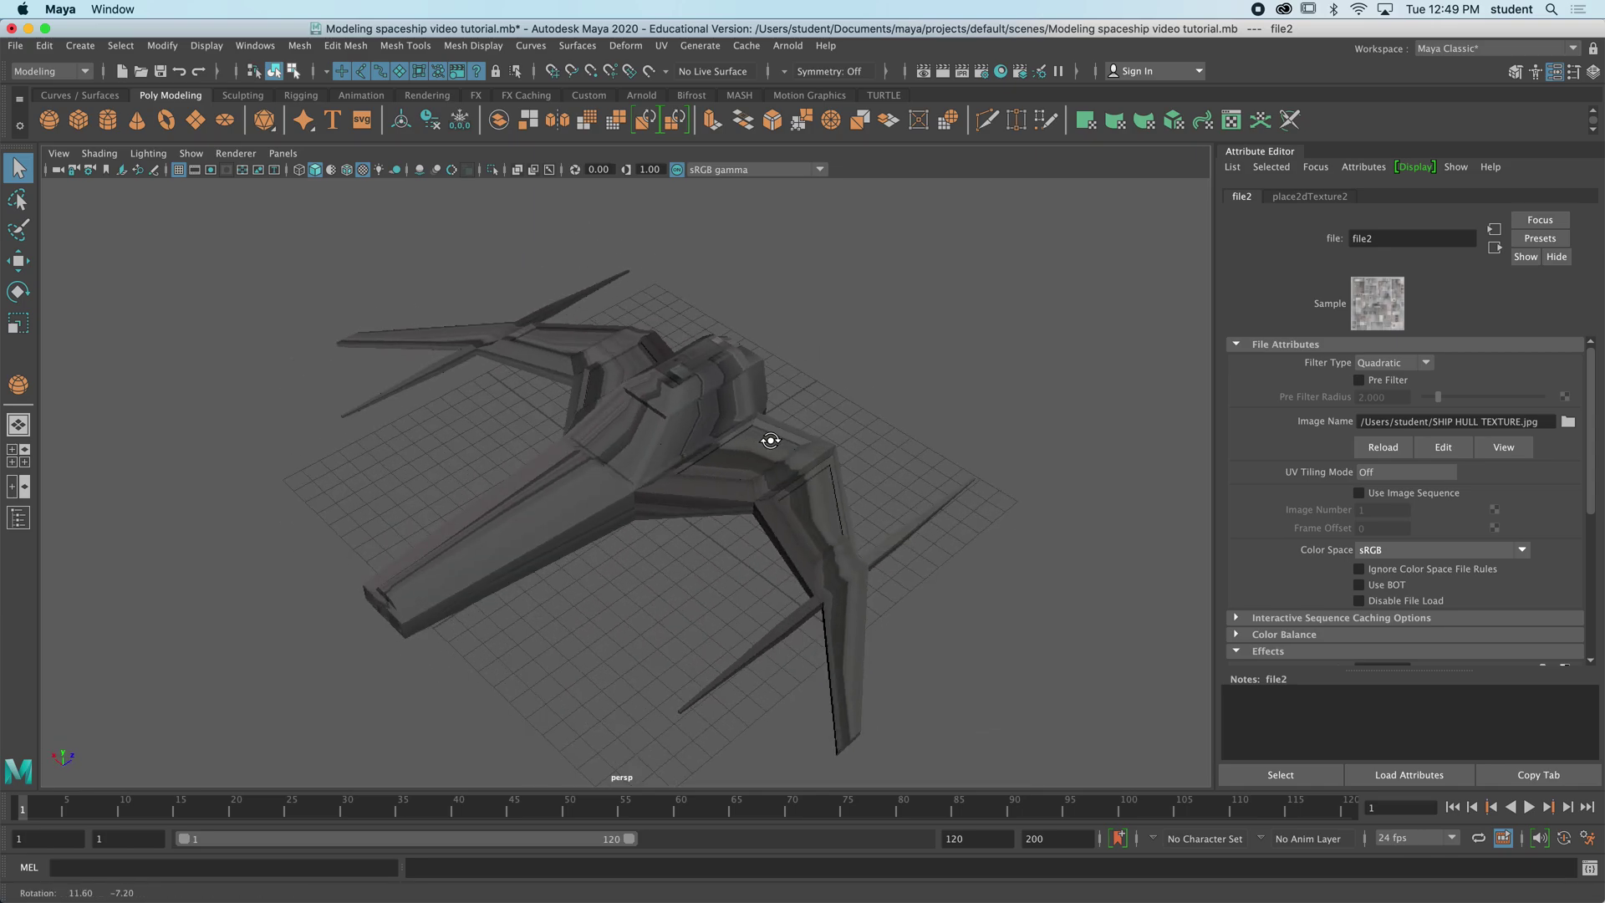
- Select the spaceship and set its planar UV mapping options to project from the Y axis
click(697, 426)
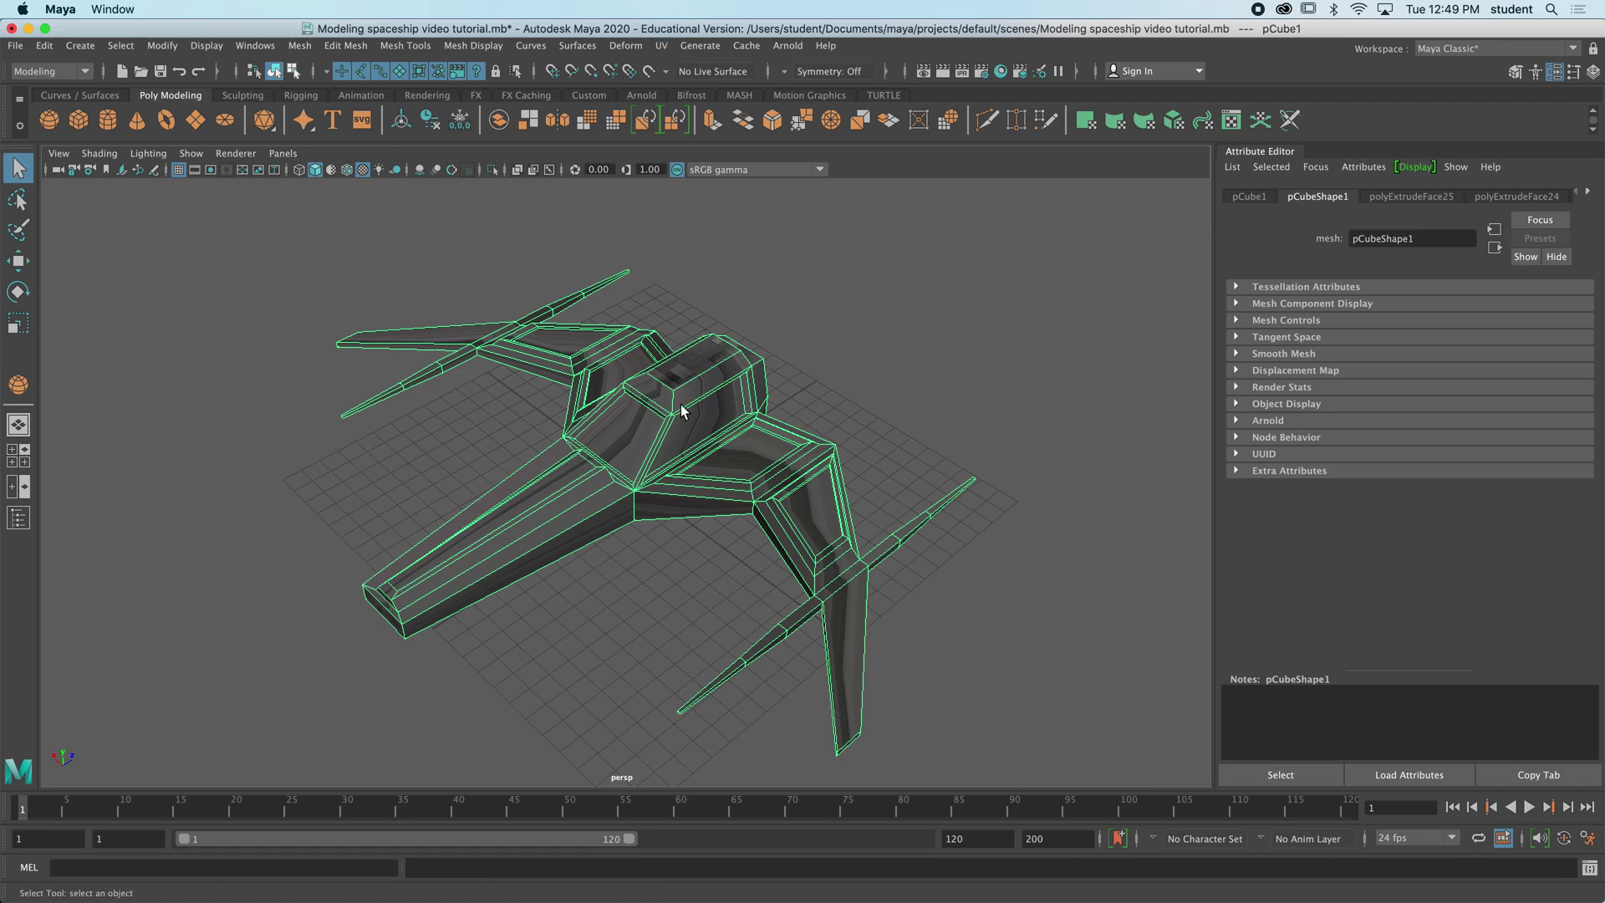
click(660, 46)
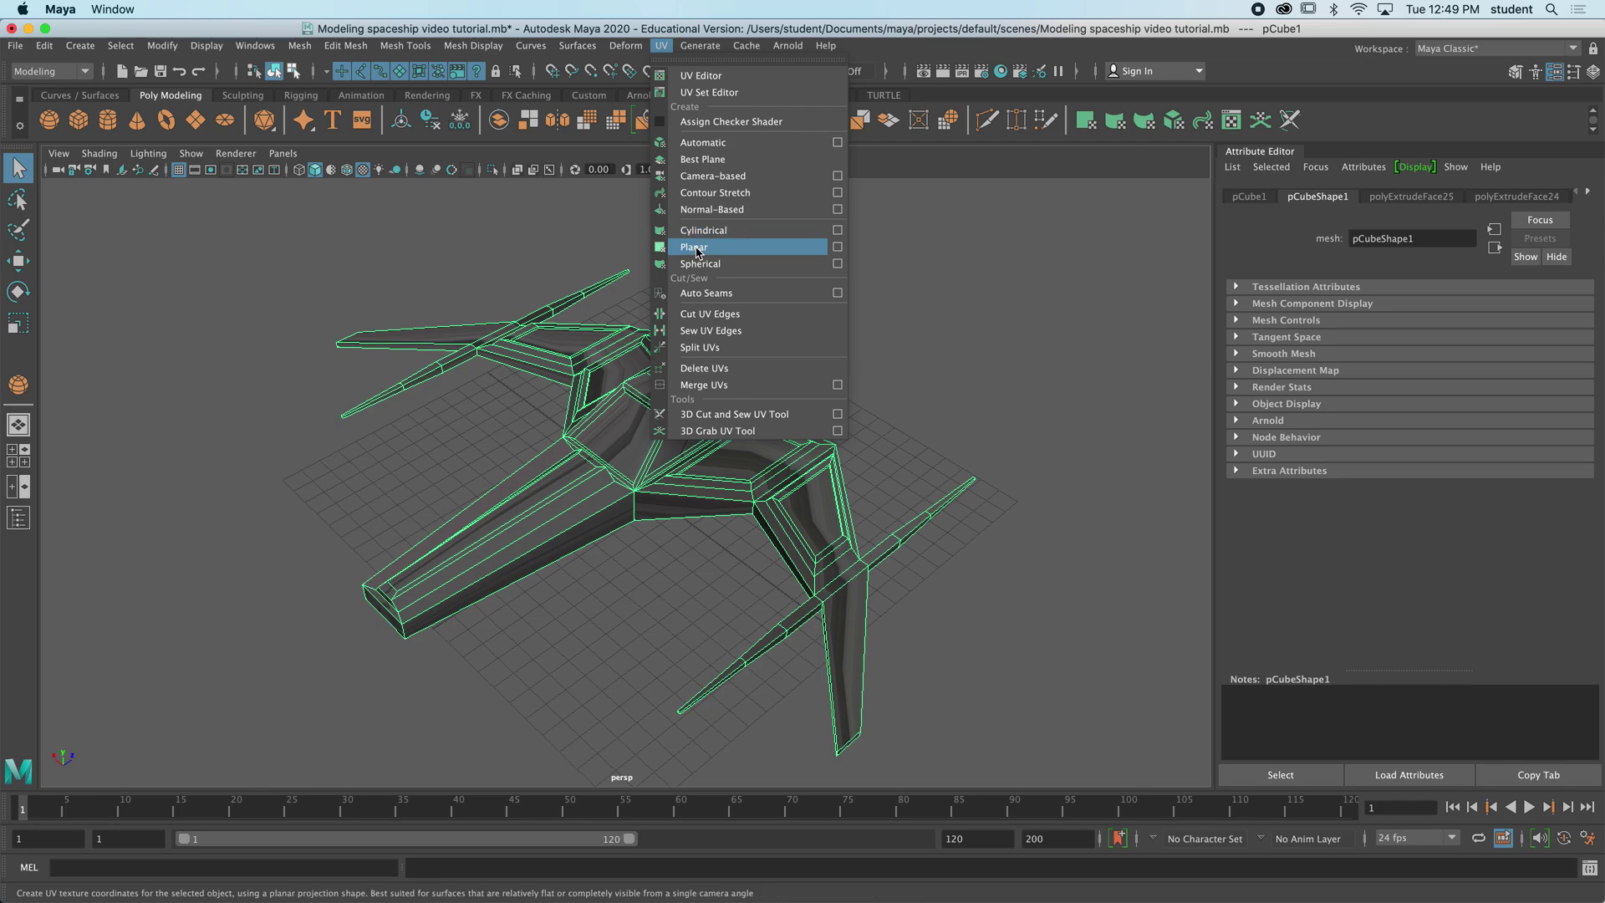
click(837, 253)
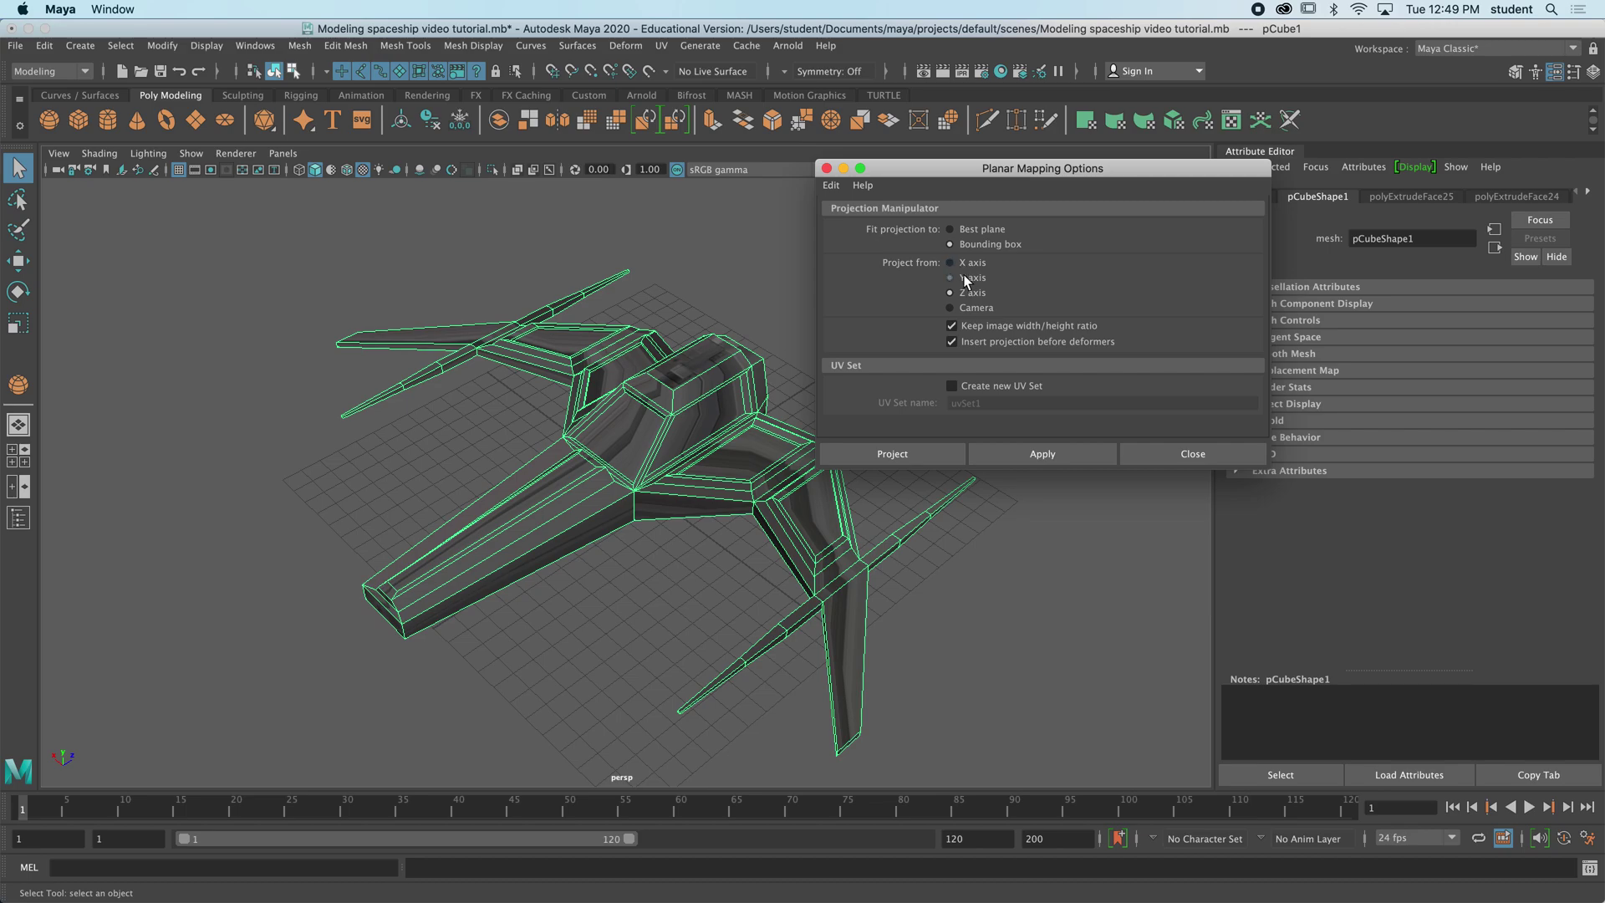
click(966, 278)
- Check the ship's orientation against the axes and project the planar UV mapping with the image width/height ratio kept
alt+drag(757, 351, 733, 391)
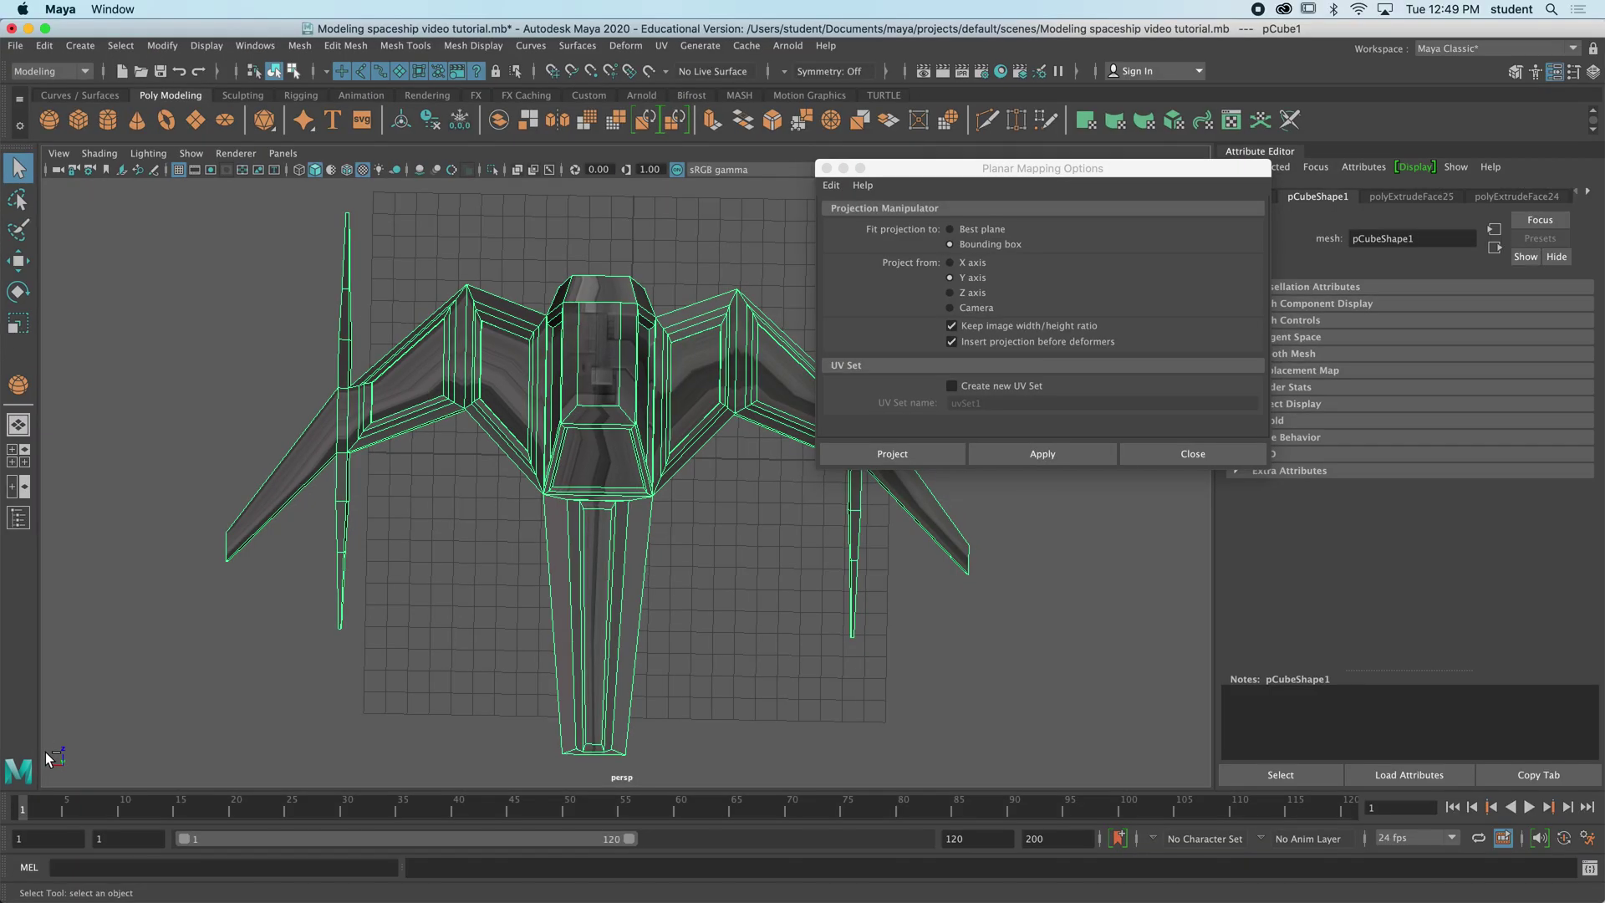
alt+drag(786, 570, 810, 437)
alt+drag(554, 524, 359, 552)
alt+drag(132, 723, 58, 752)
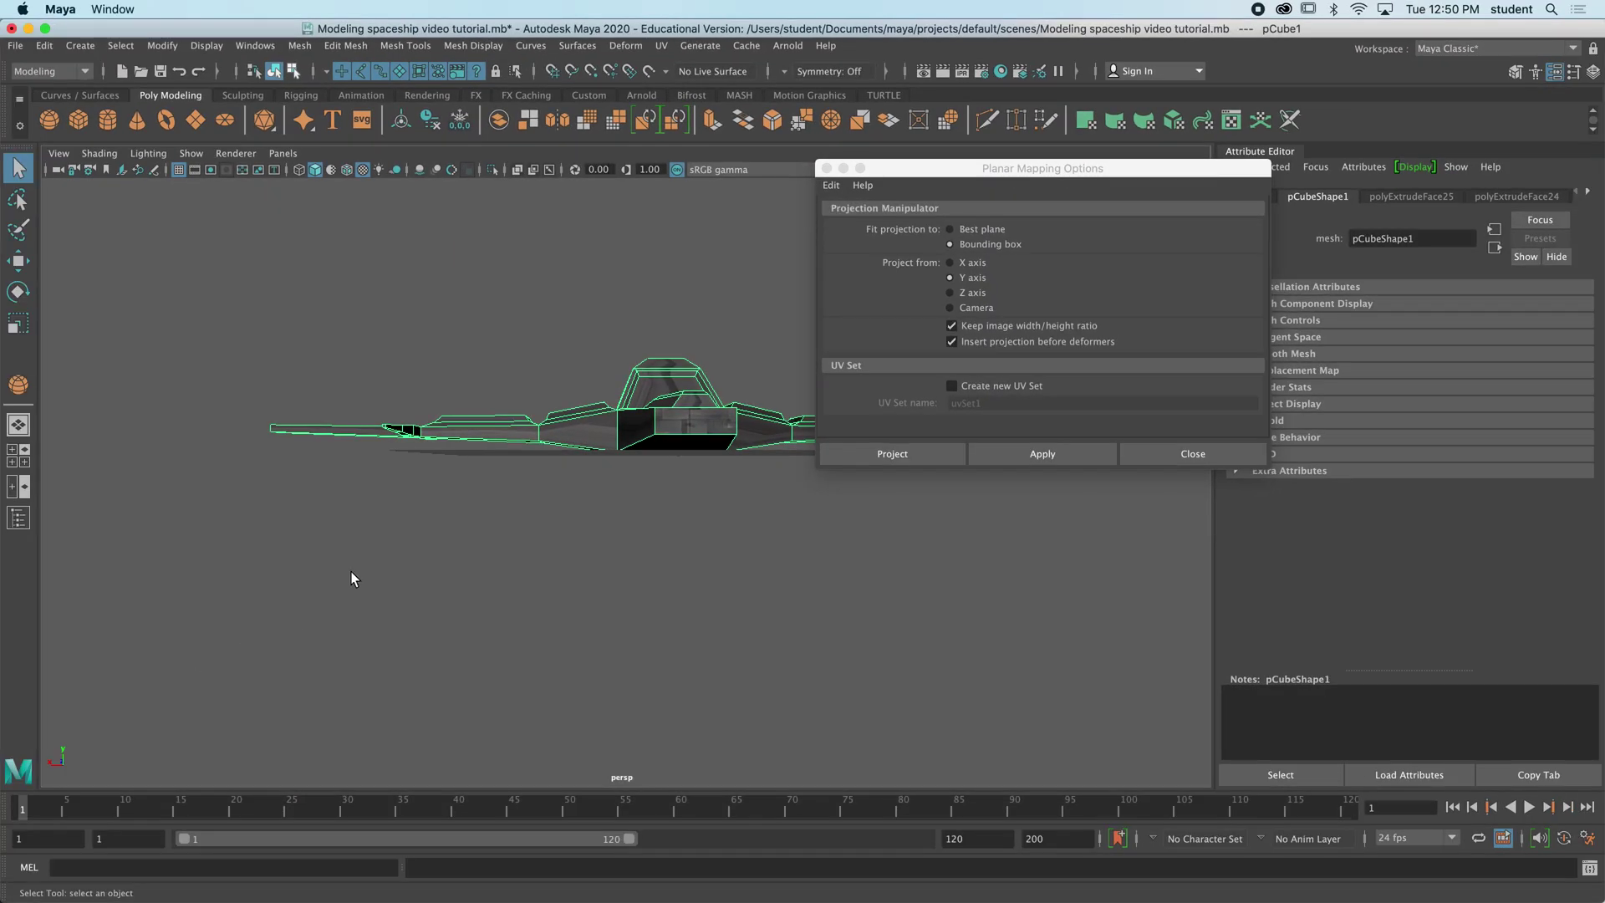
alt+drag(351, 578, 555, 580)
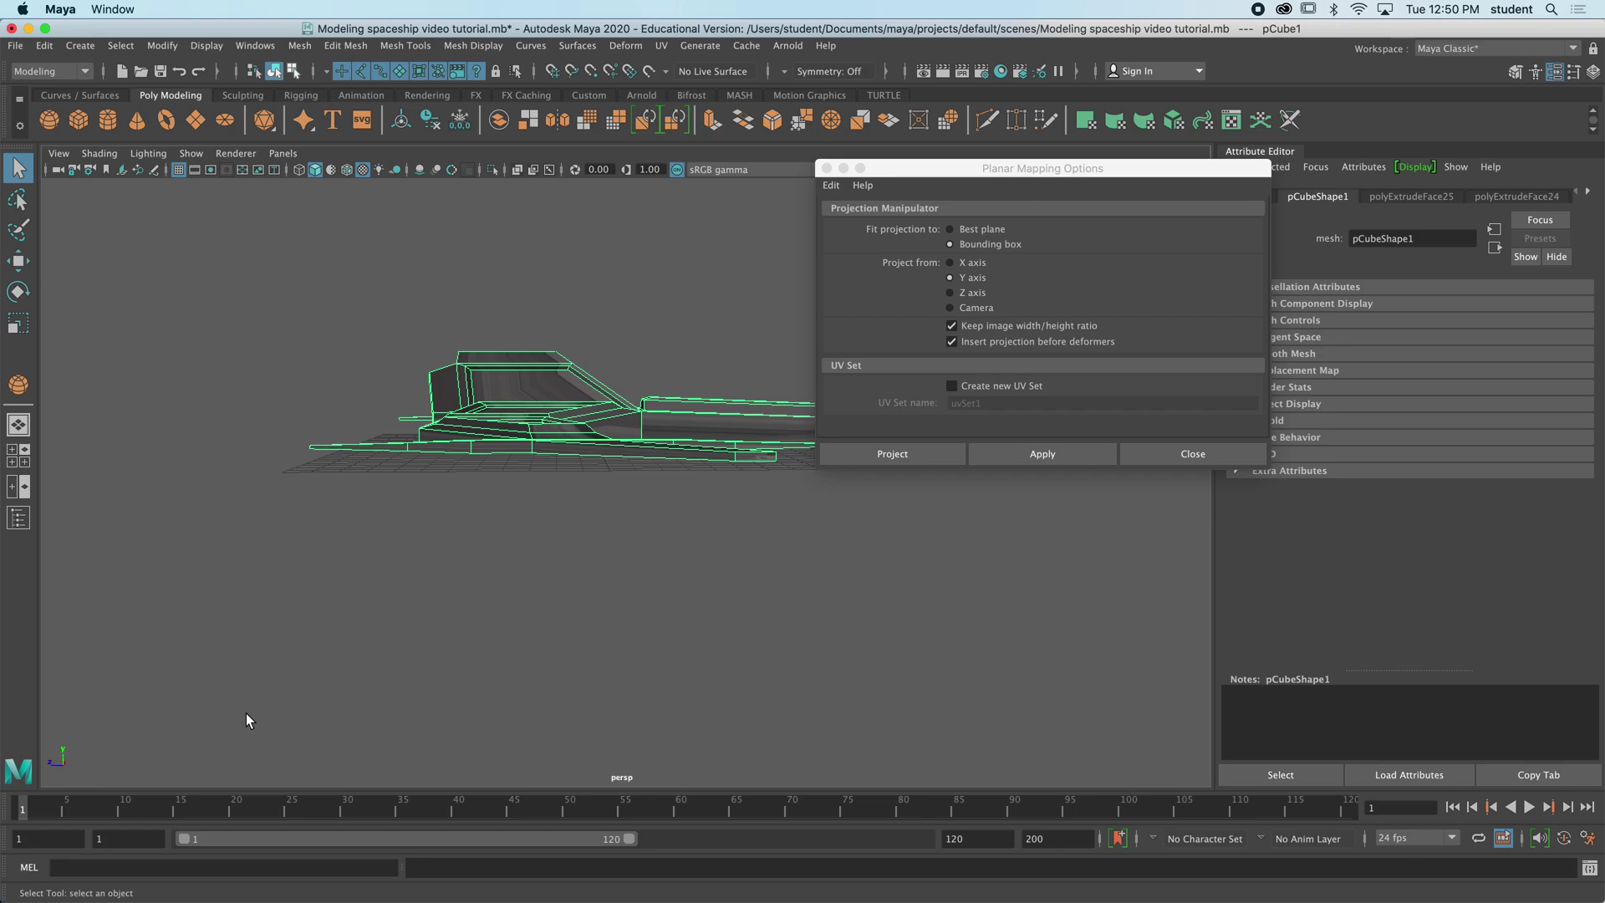
mouse_move(482, 654)
alt+mouse_down()
mouse_move(562, 623)
mouse_move(490, 591)
mouse_move(502, 609)
alt+mouse_up()
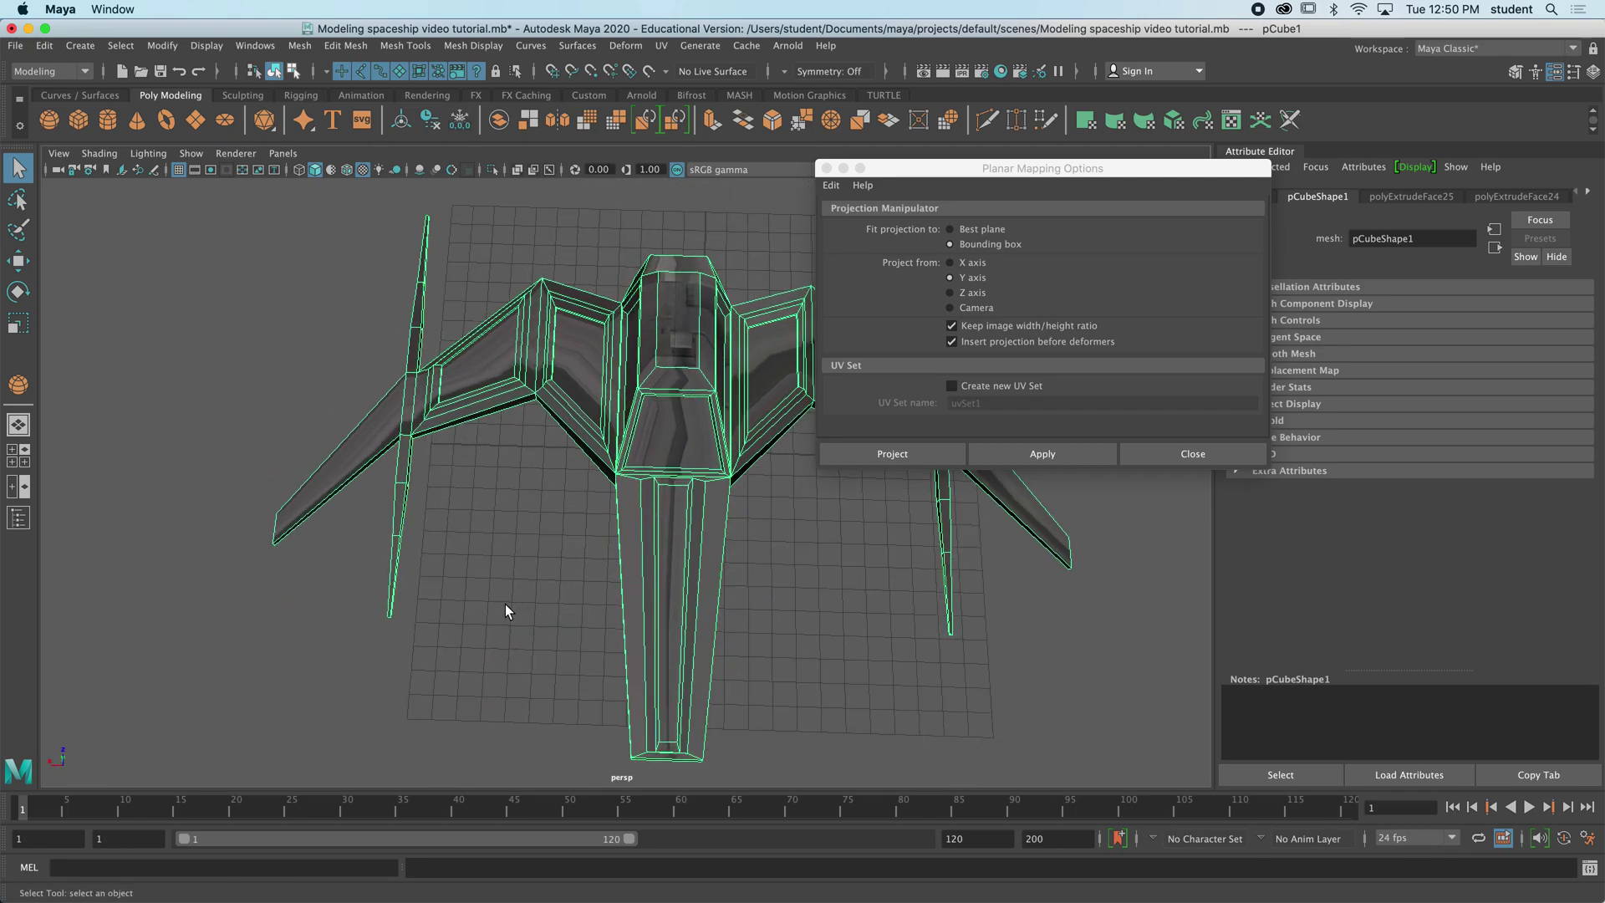
drag(919, 170, 1008, 197)
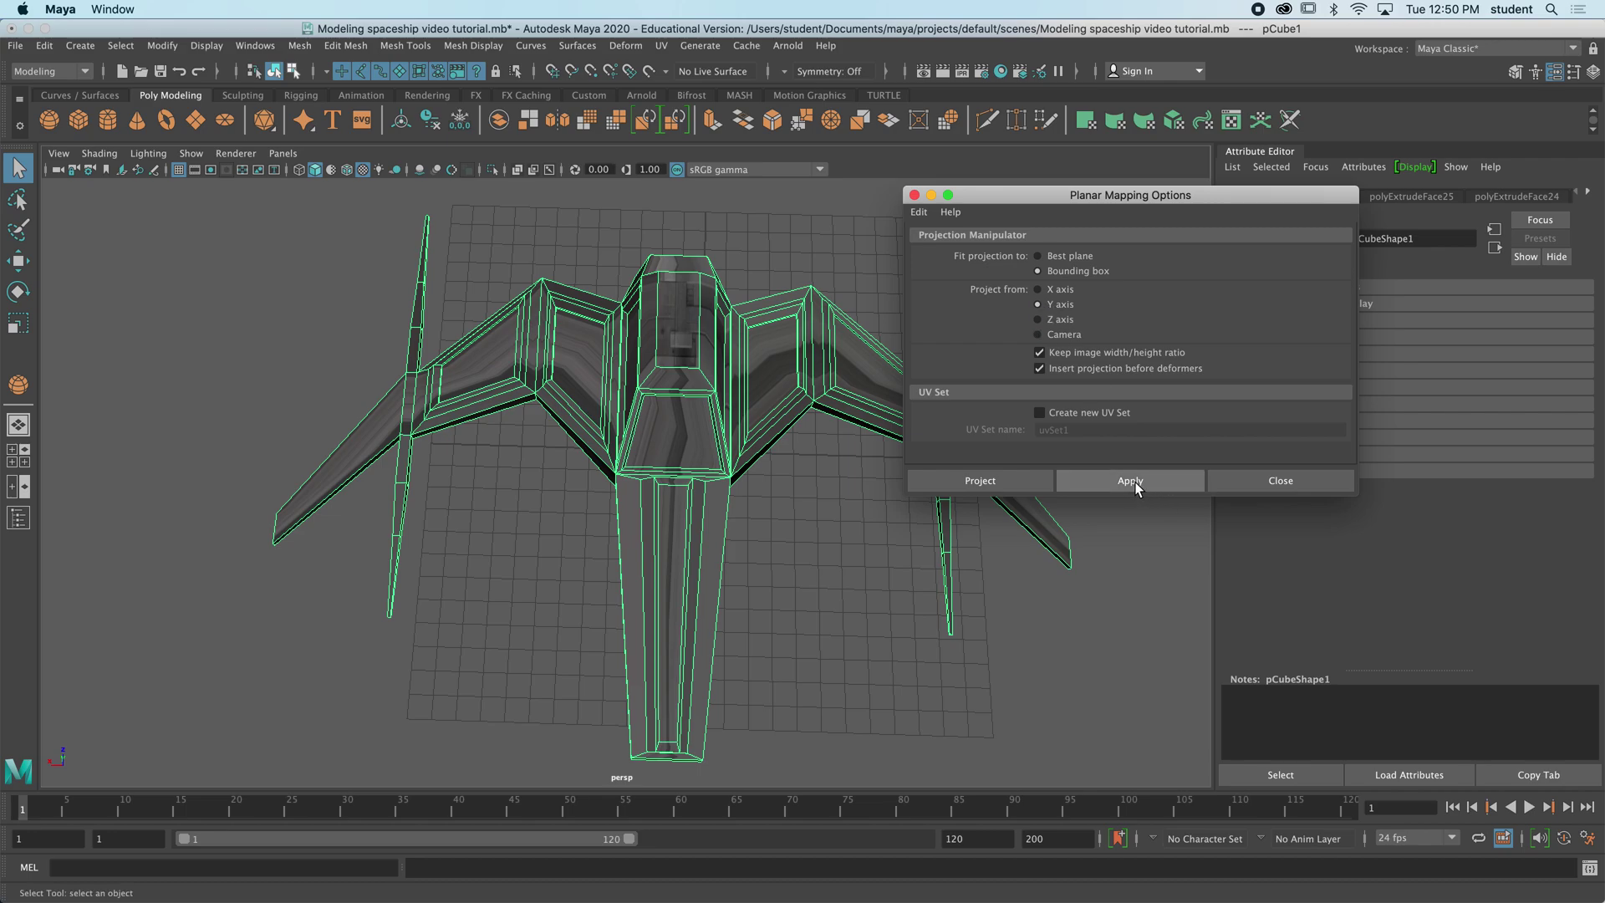
click(1059, 355)
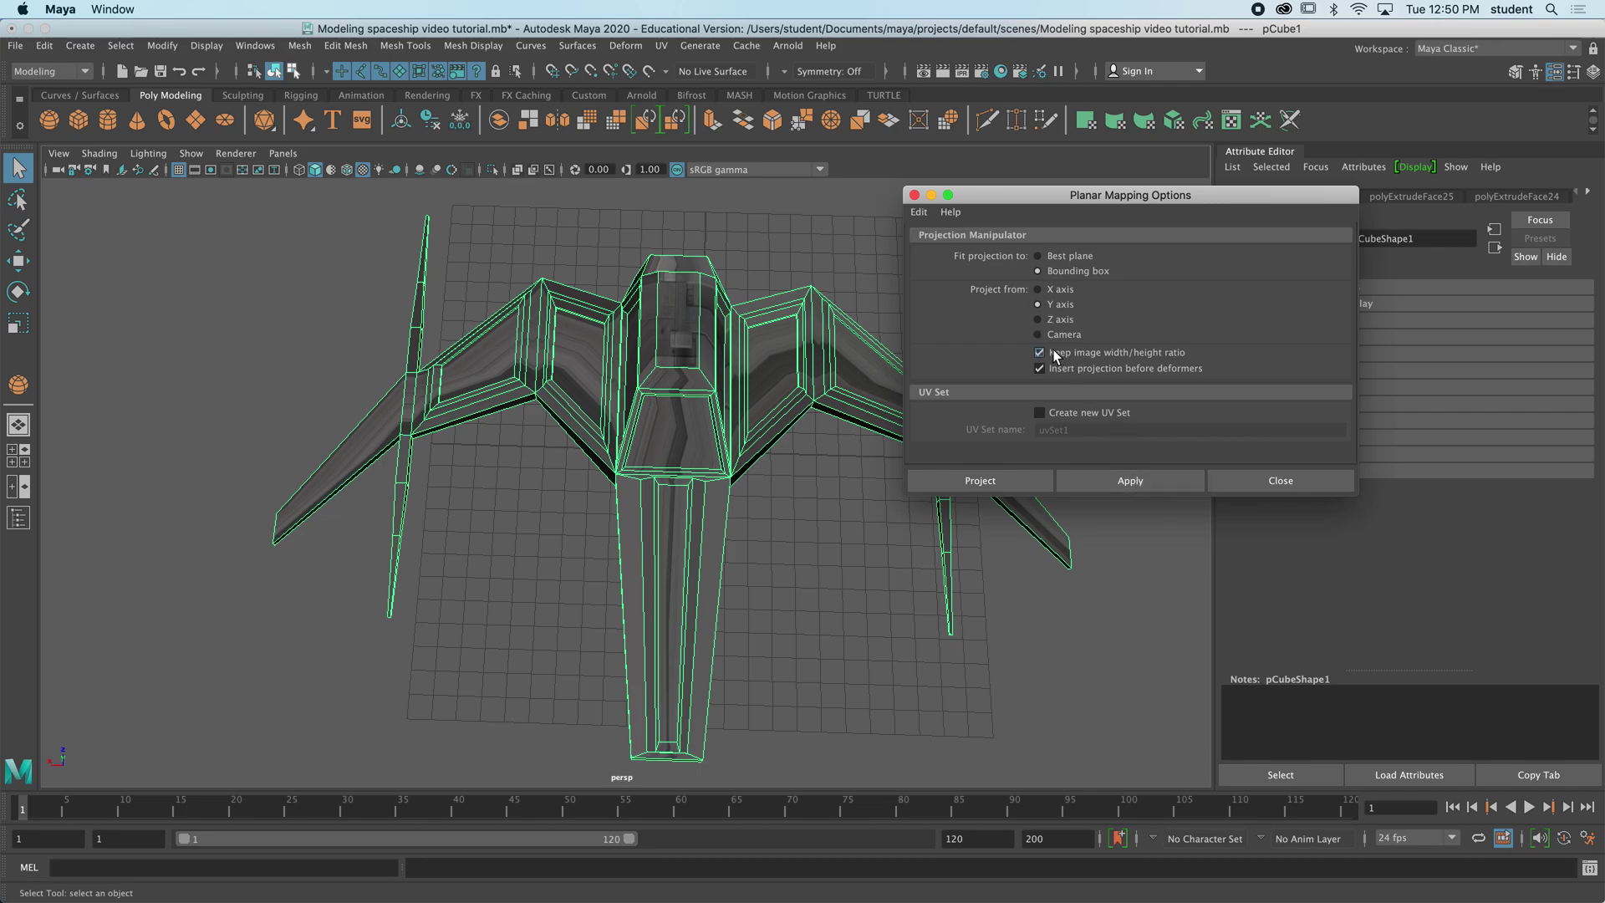
click(969, 481)
alt+drag(925, 477, 839, 452)
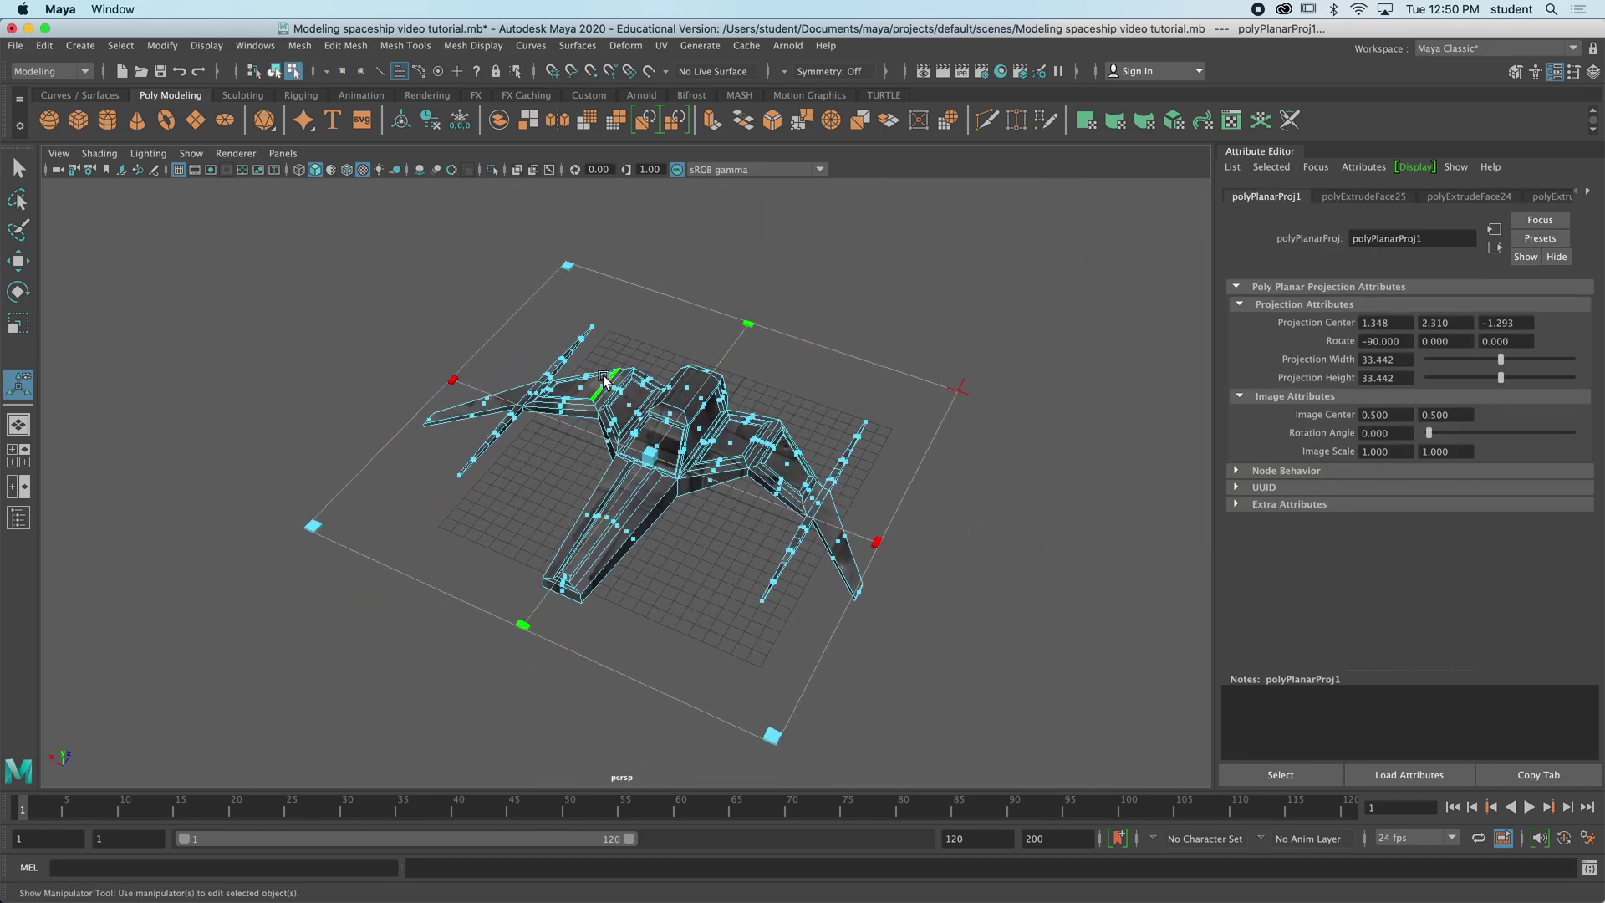
- Try rotating the planar projection by about 23.5 degrees, undo the rotation, and return to the projection's scale handles
click(303, 318)
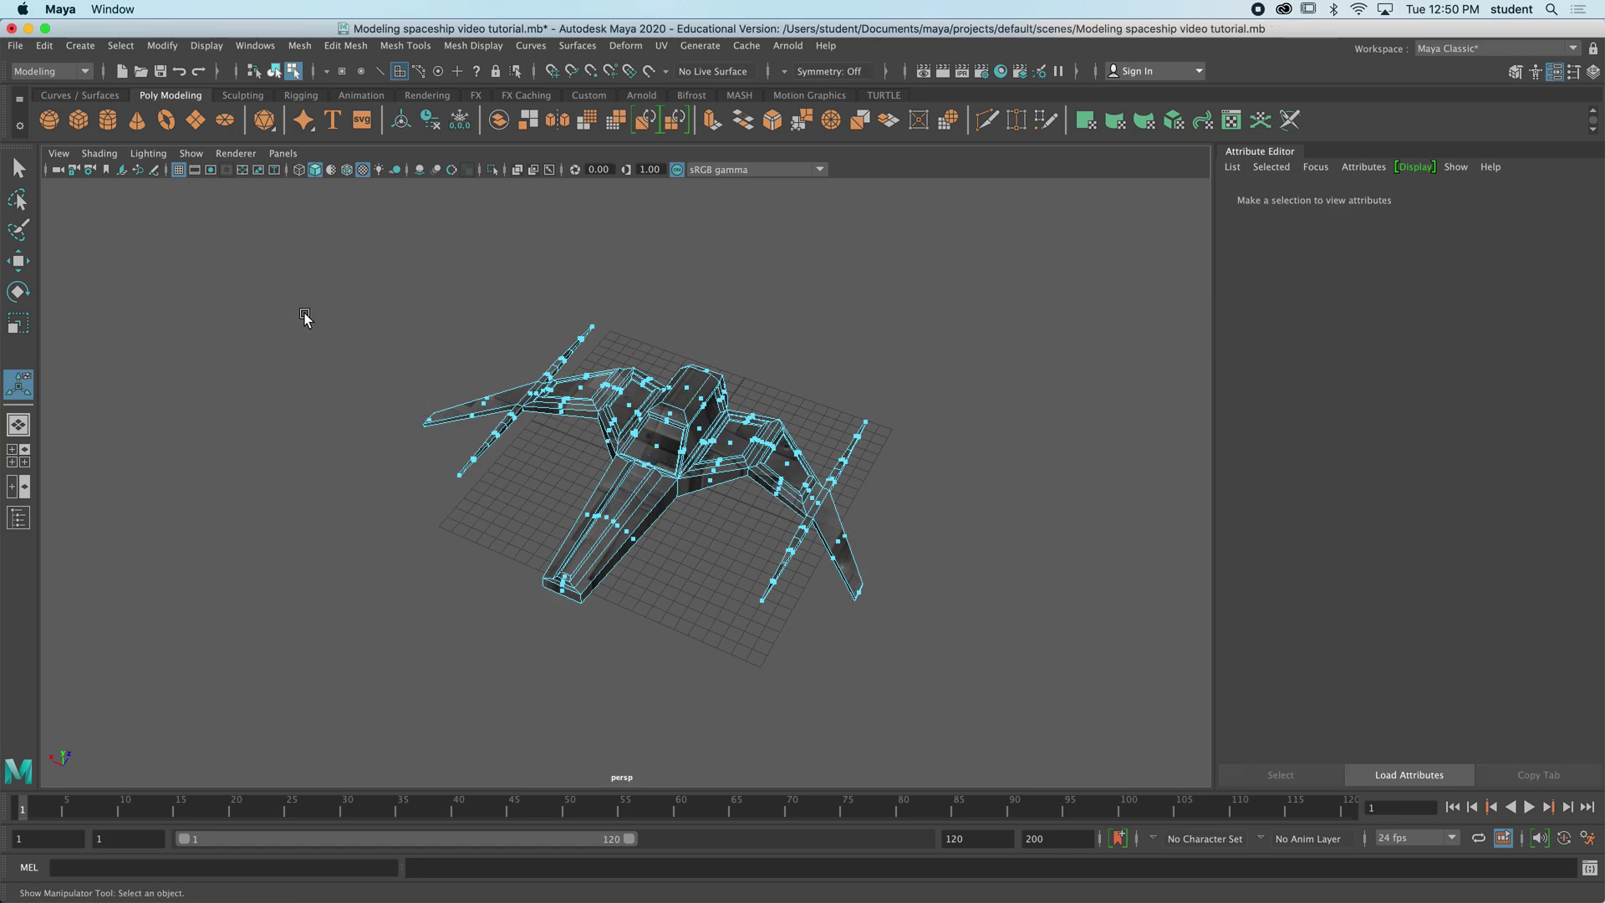
key(ctrl+z)
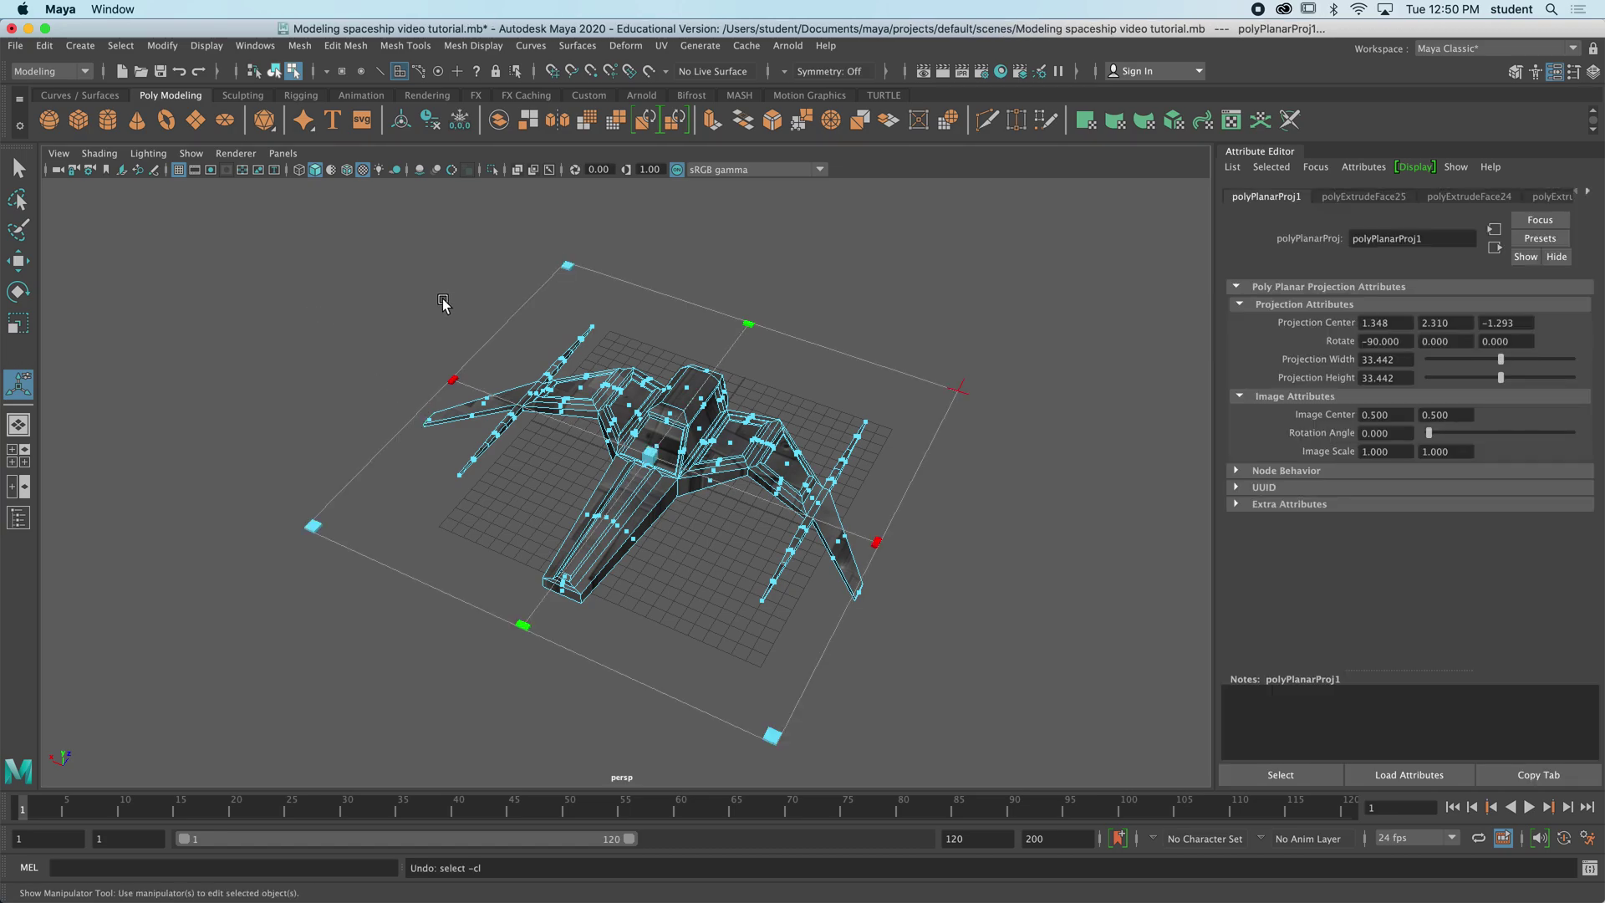
click(314, 526)
click(769, 739)
click(922, 403)
click(769, 331)
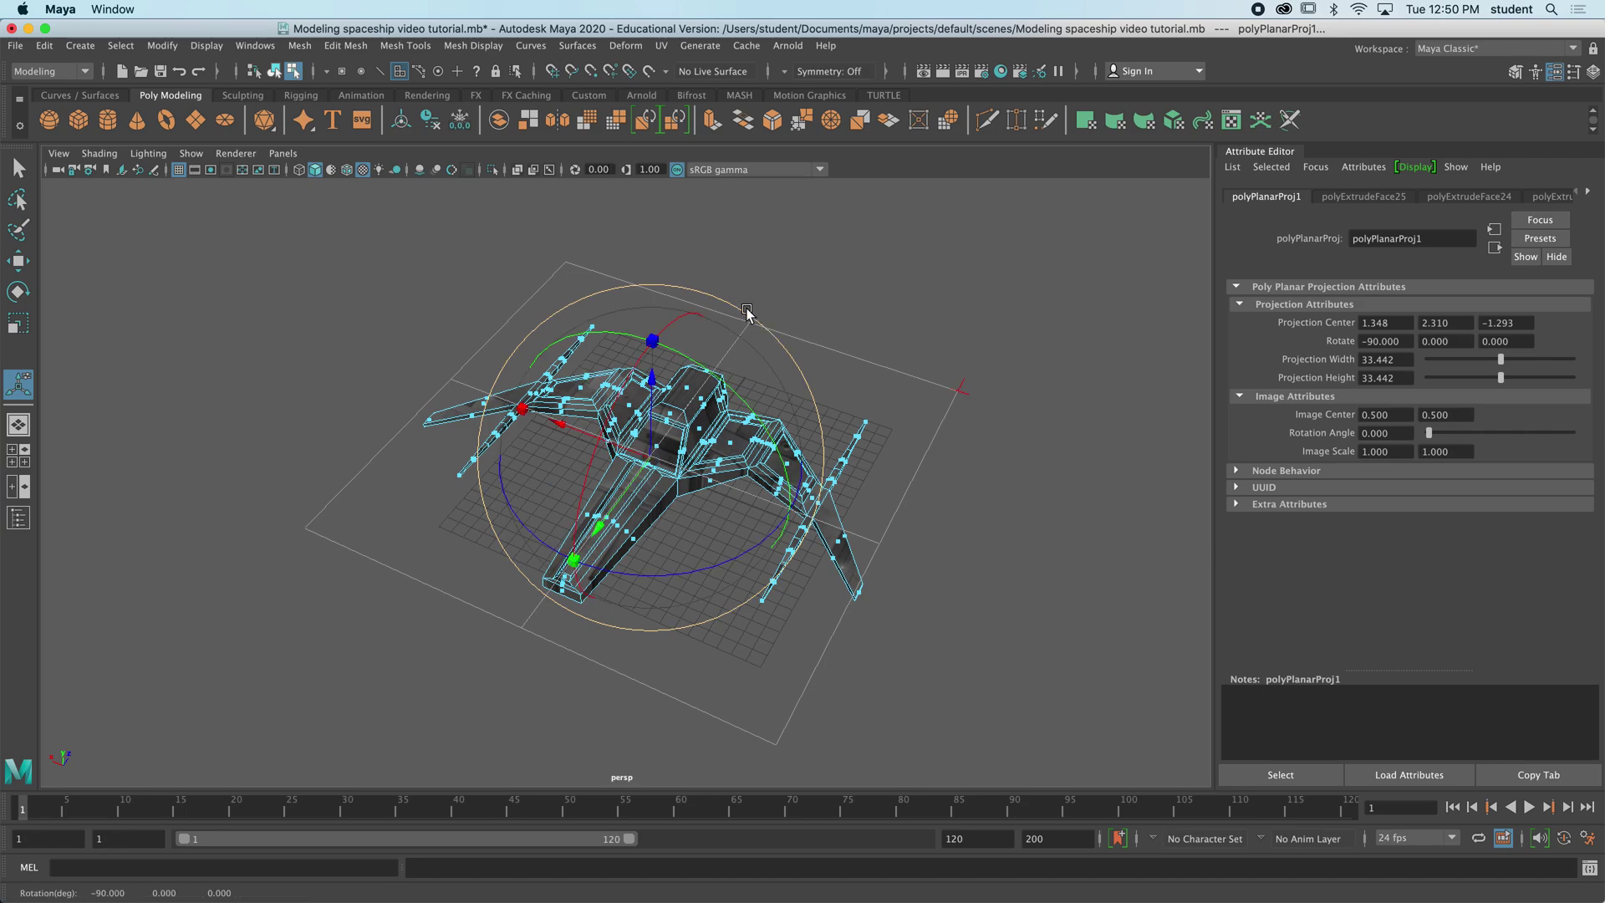
drag(543, 545, 614, 543)
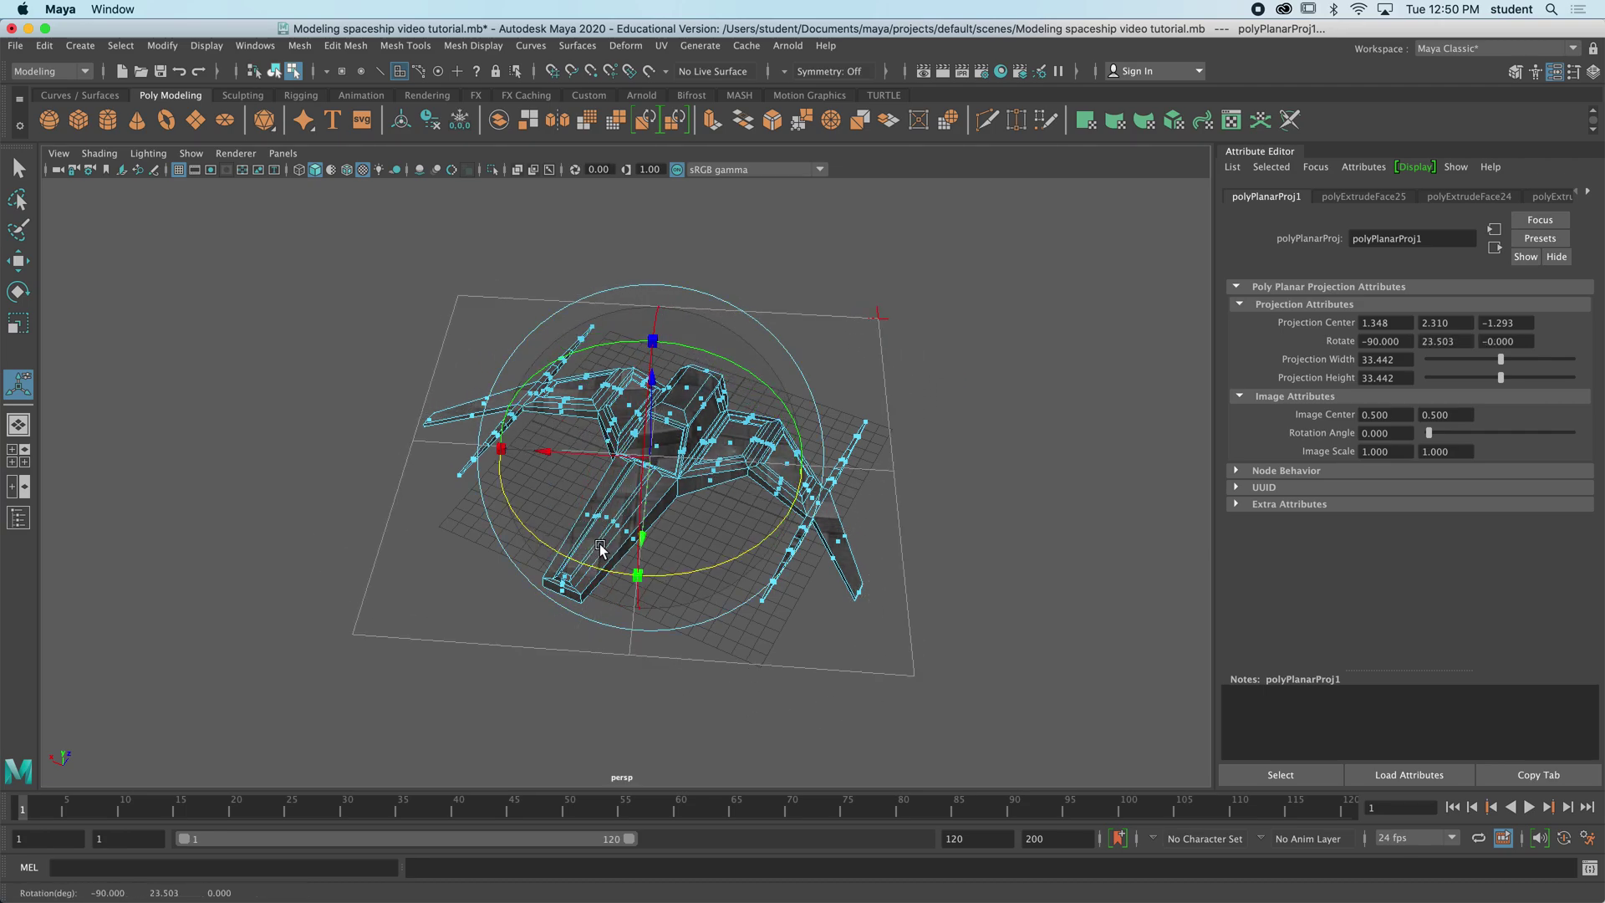
key(super+z)
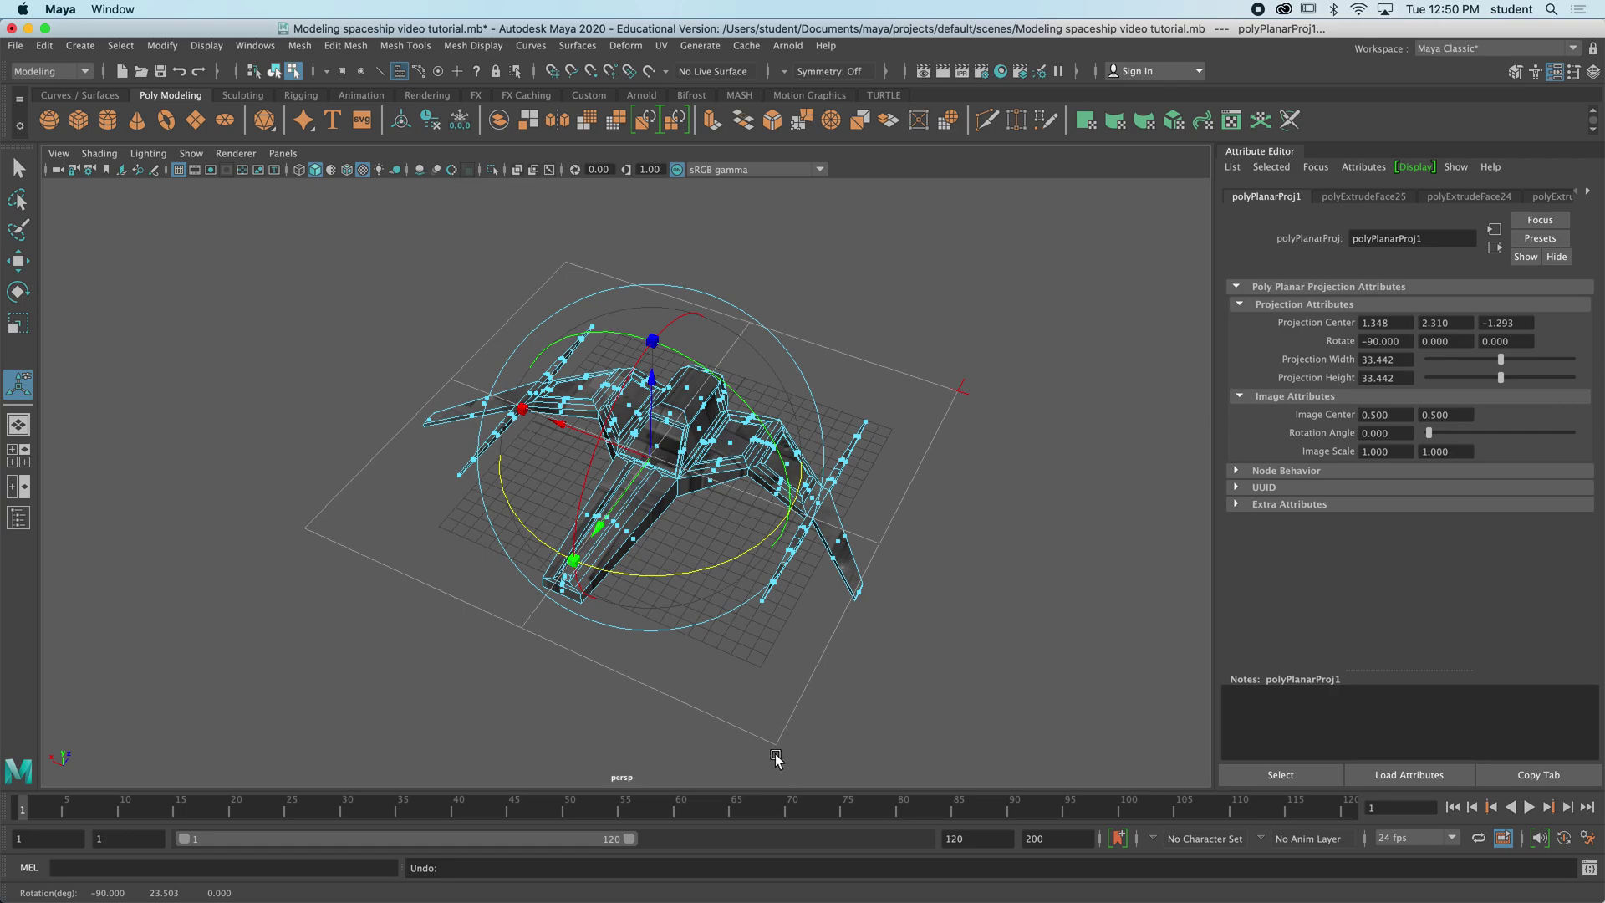
click(965, 391)
click(961, 390)
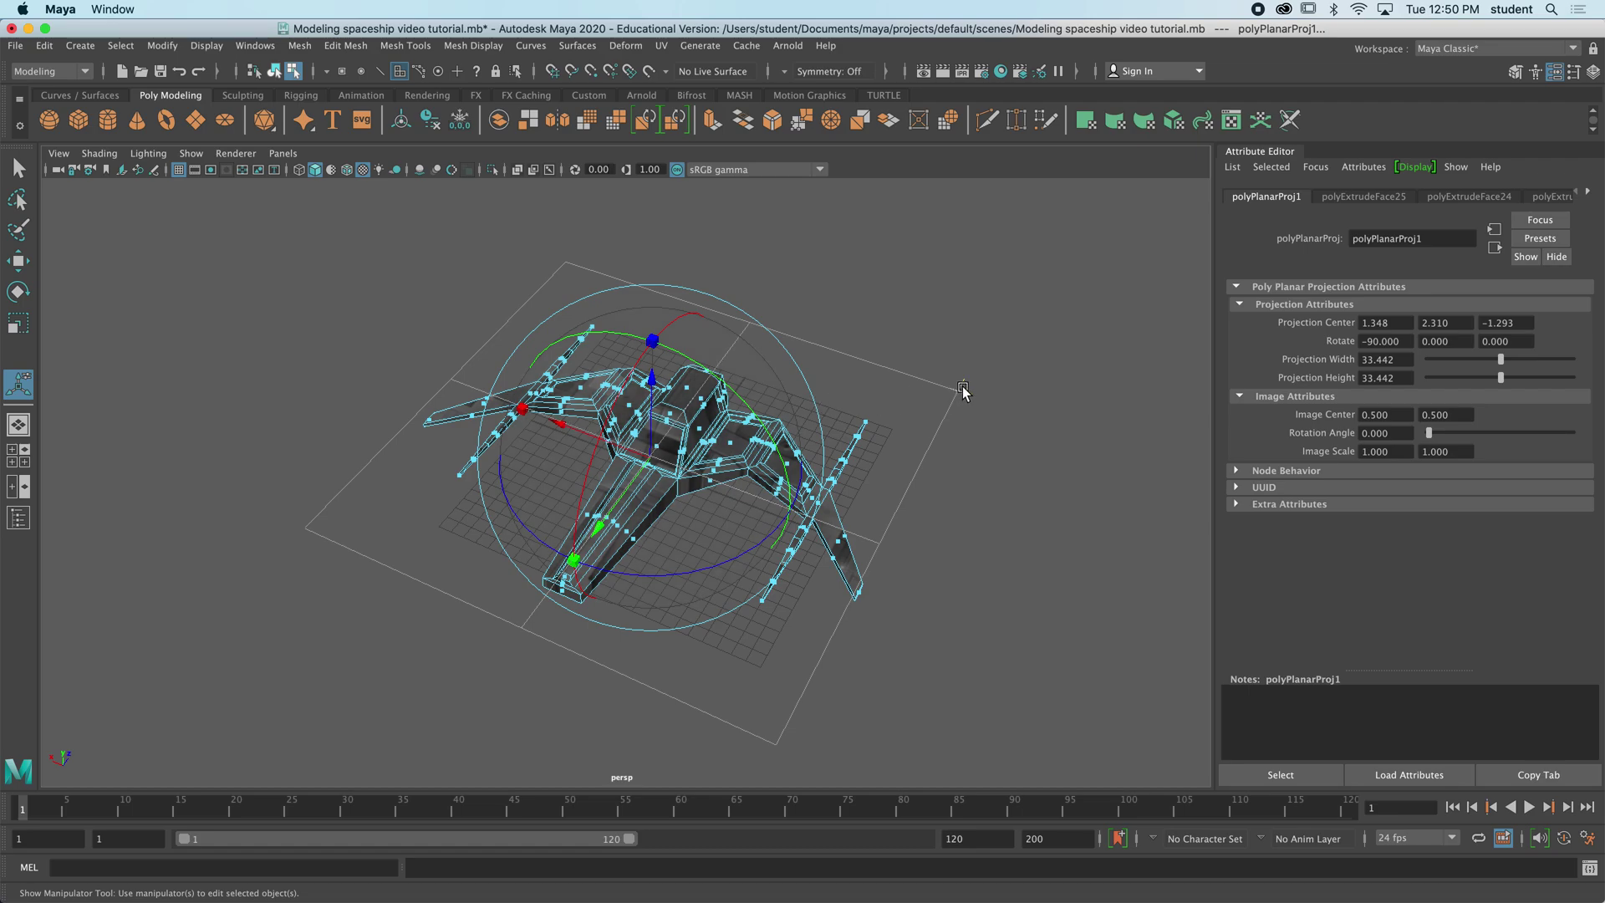
click(961, 390)
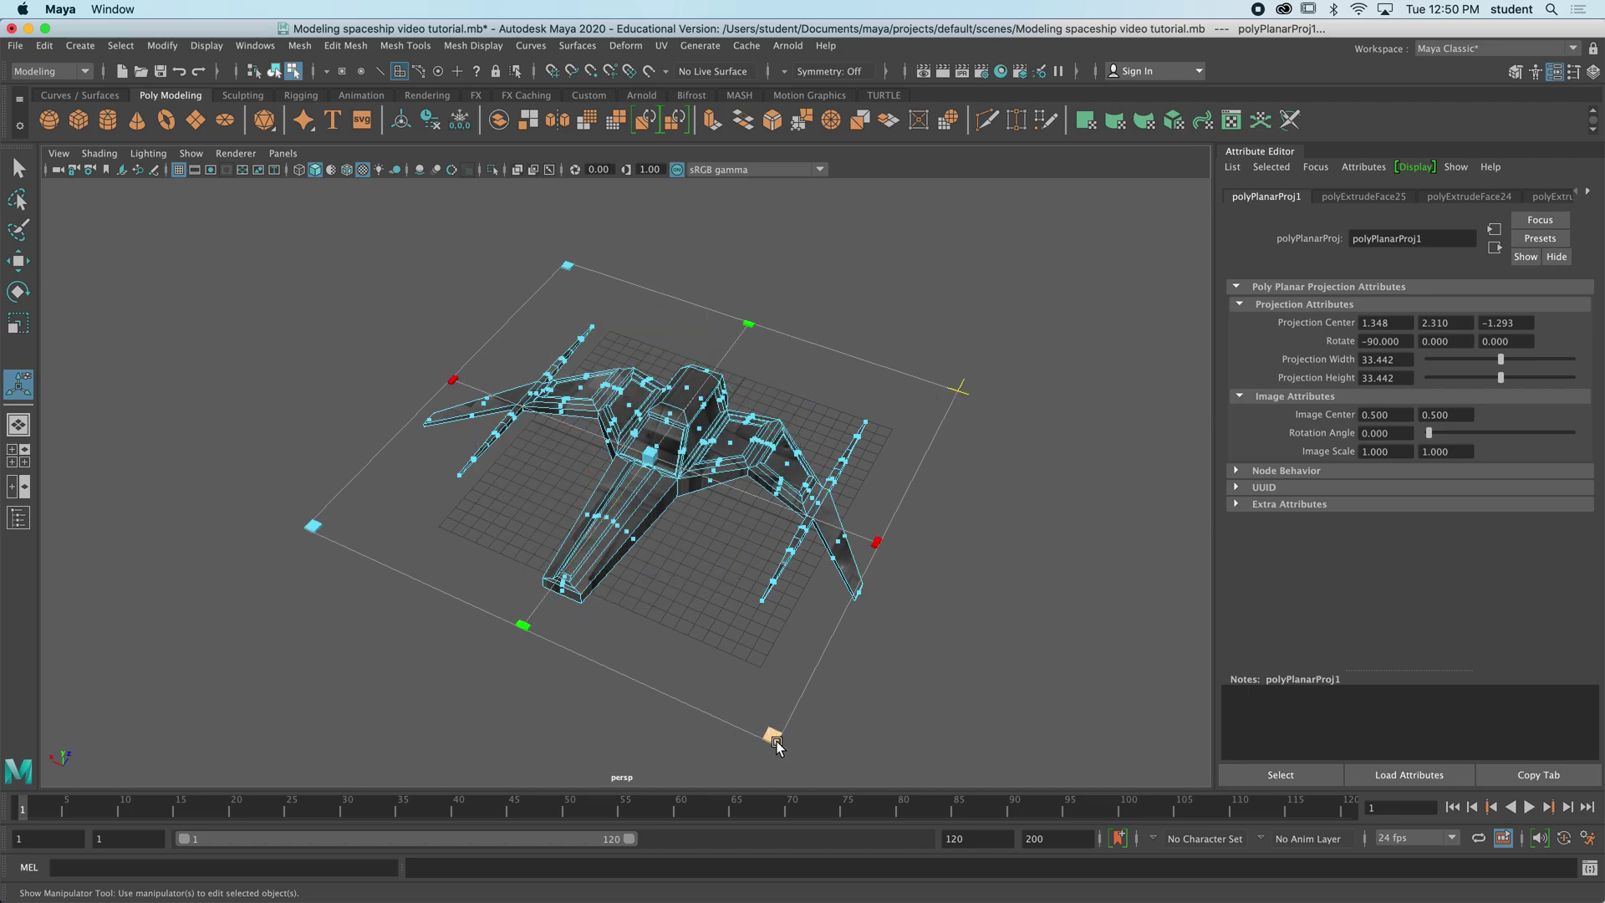
- Scale the planar projection down uniformly to about 12.7 in width and height
drag(762, 727, 736, 653)
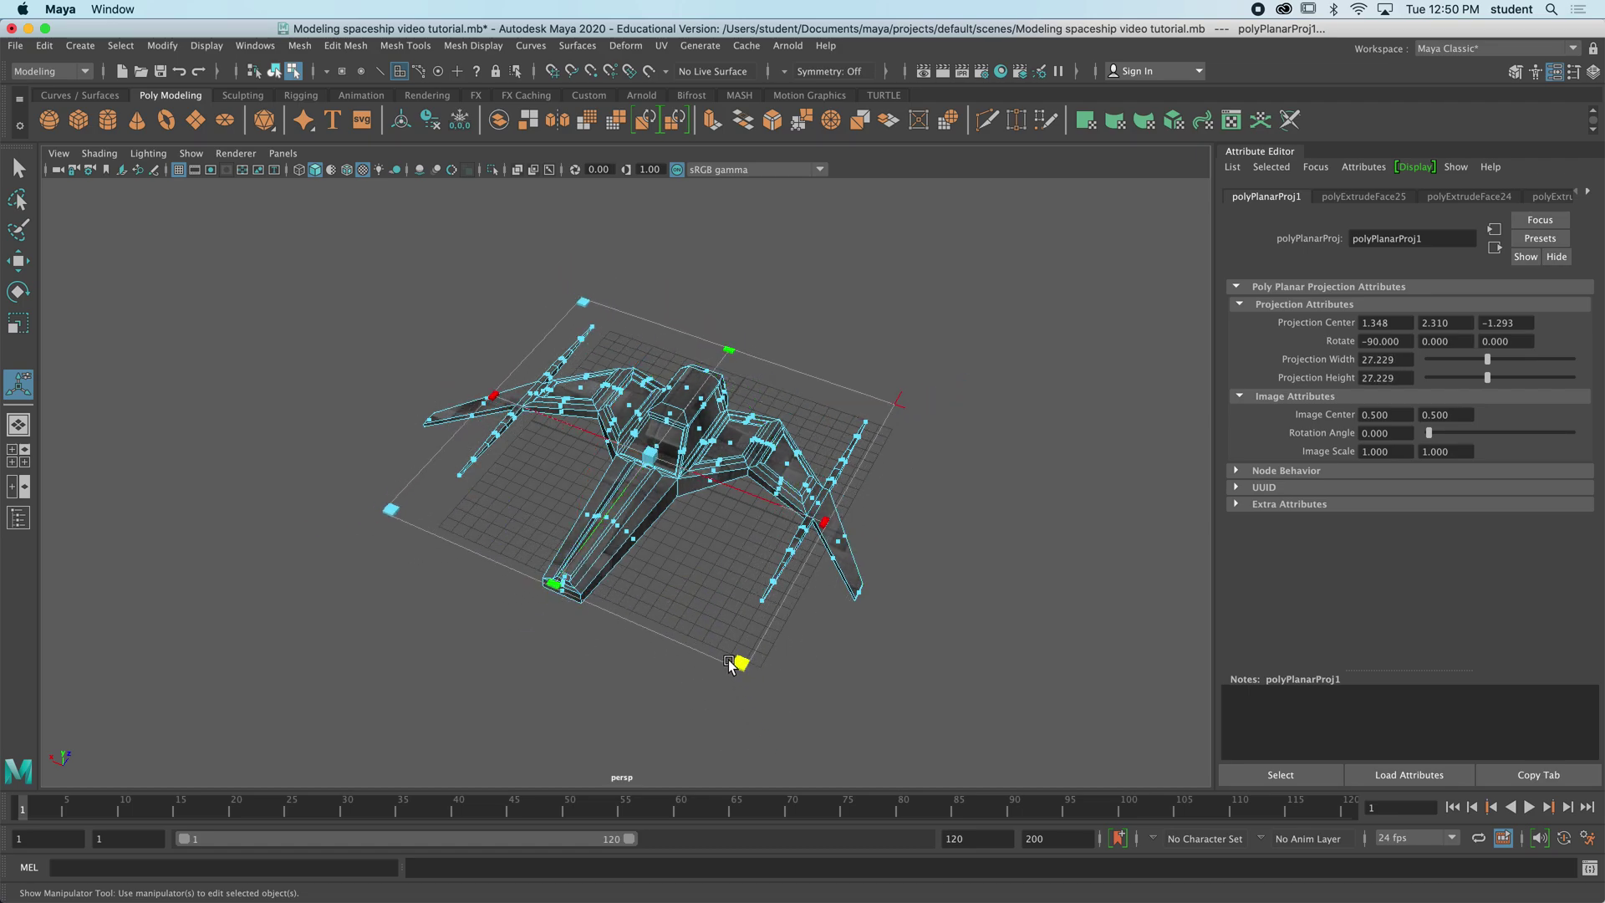
drag(403, 506, 527, 483)
scroll(628, 462, up, 5)
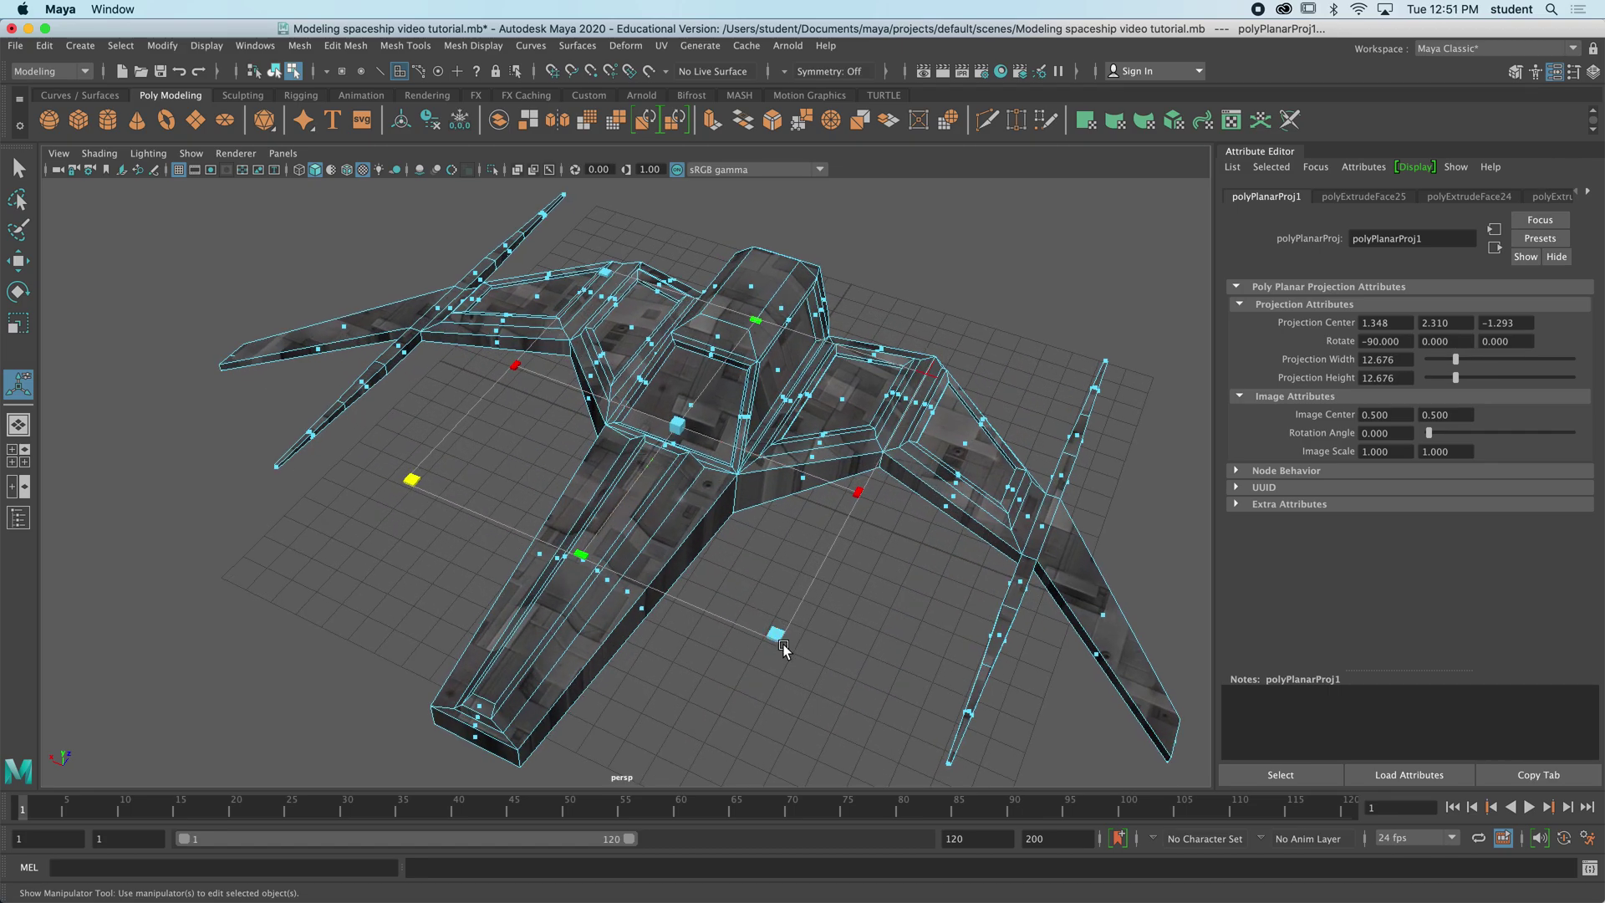
- Scale the planar projection down to about 3.8 wide and 4.2 high, and check the hull texture from above and the side
drag(773, 628, 745, 468)
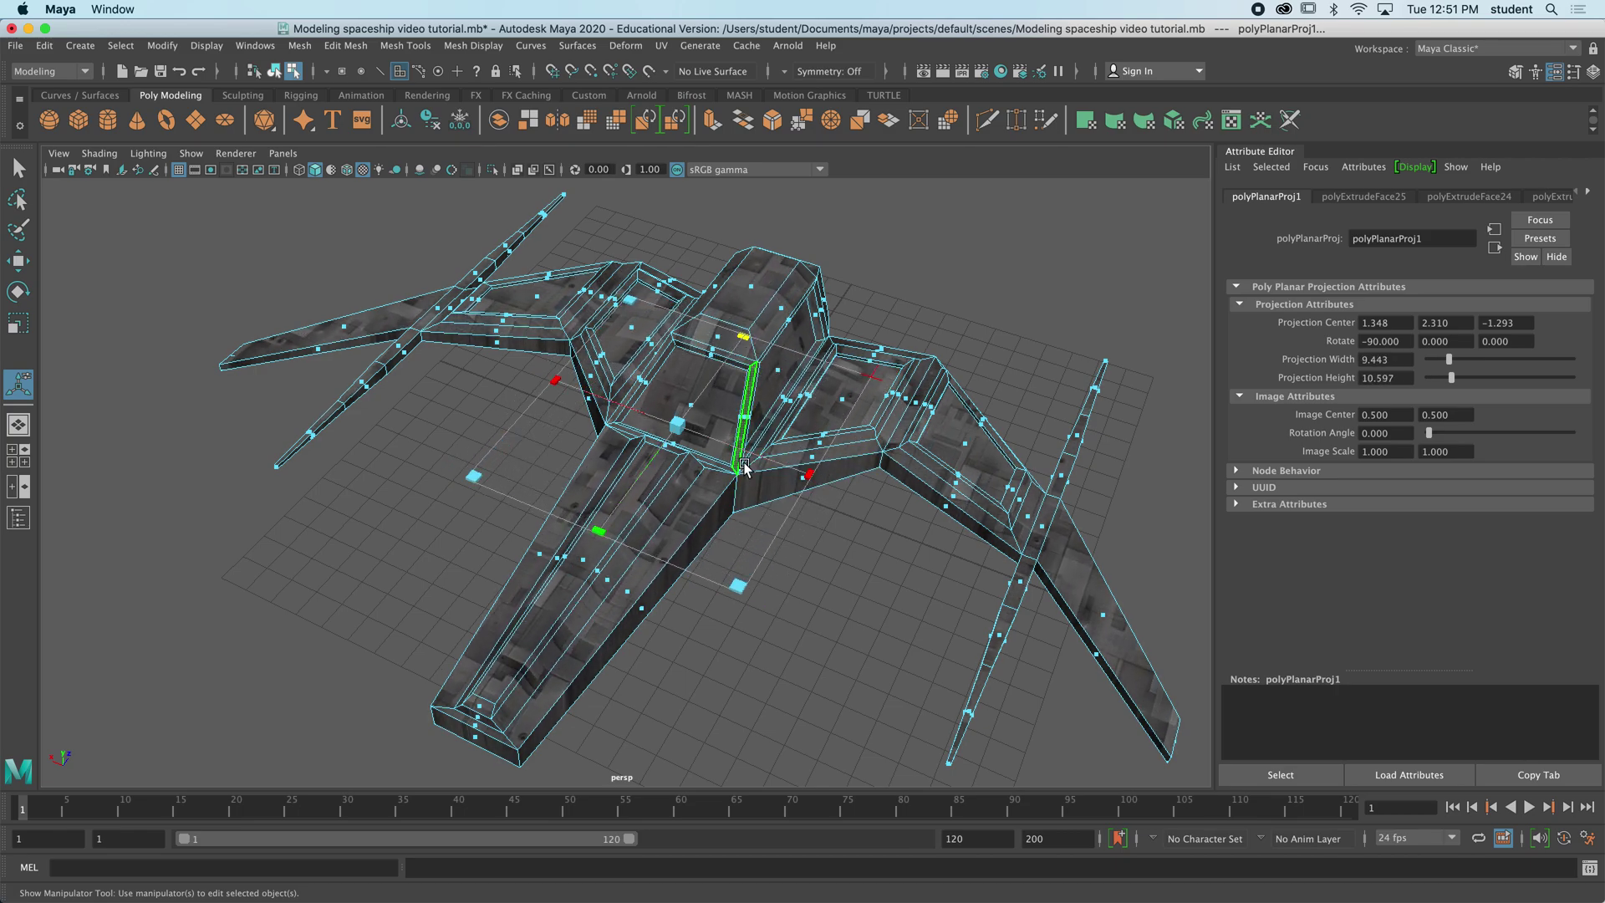
drag(738, 590, 691, 485)
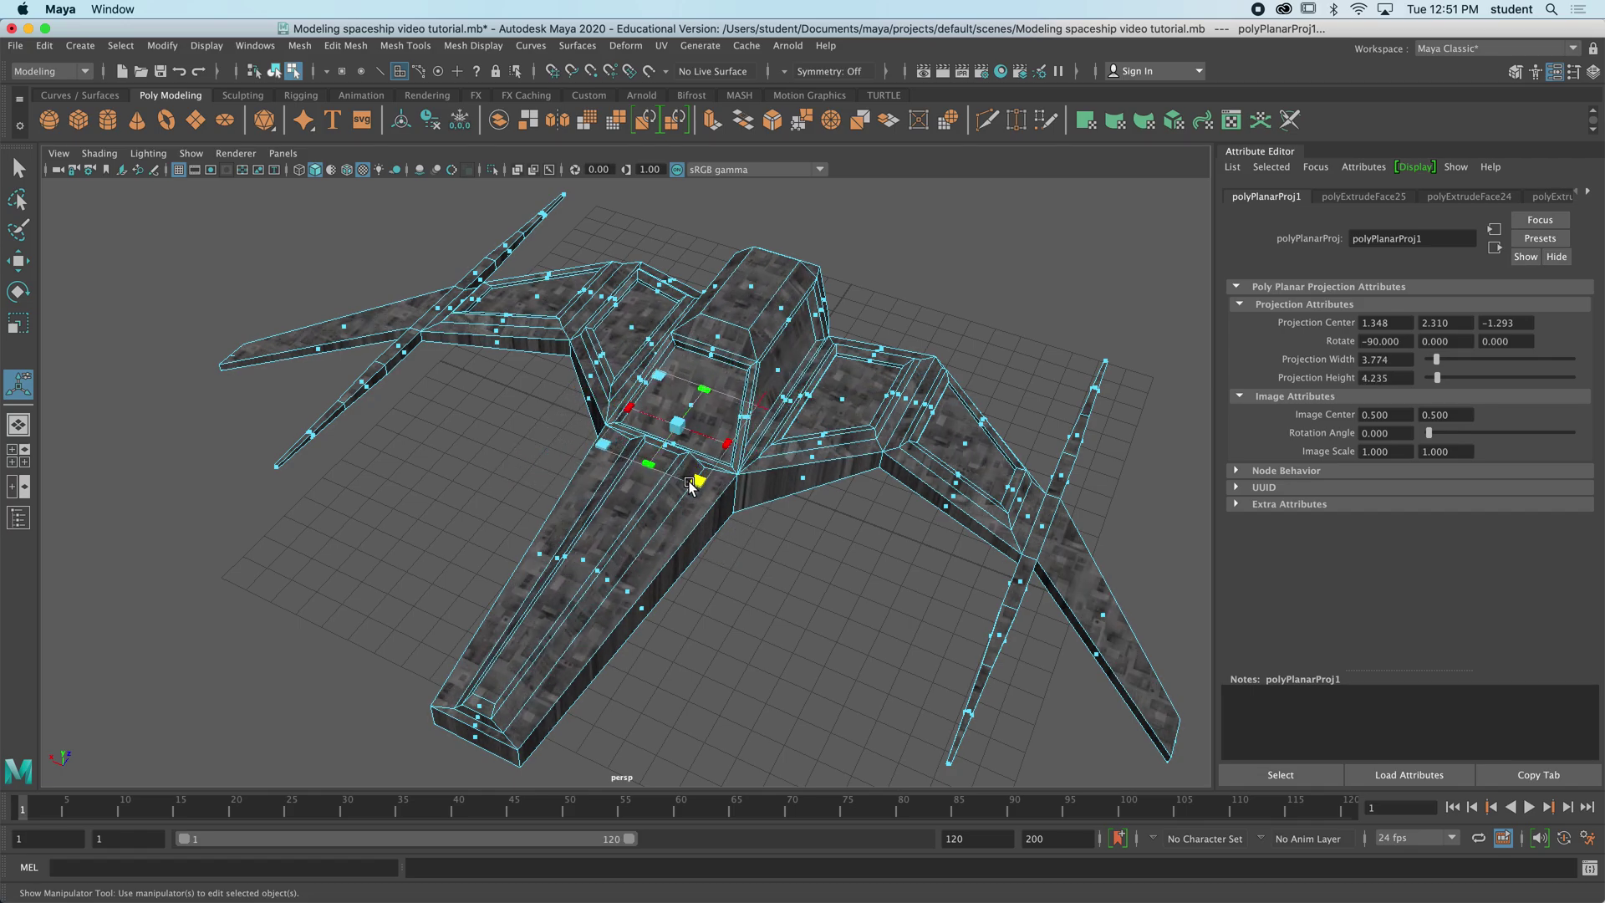
alt+drag(837, 579, 389, 401)
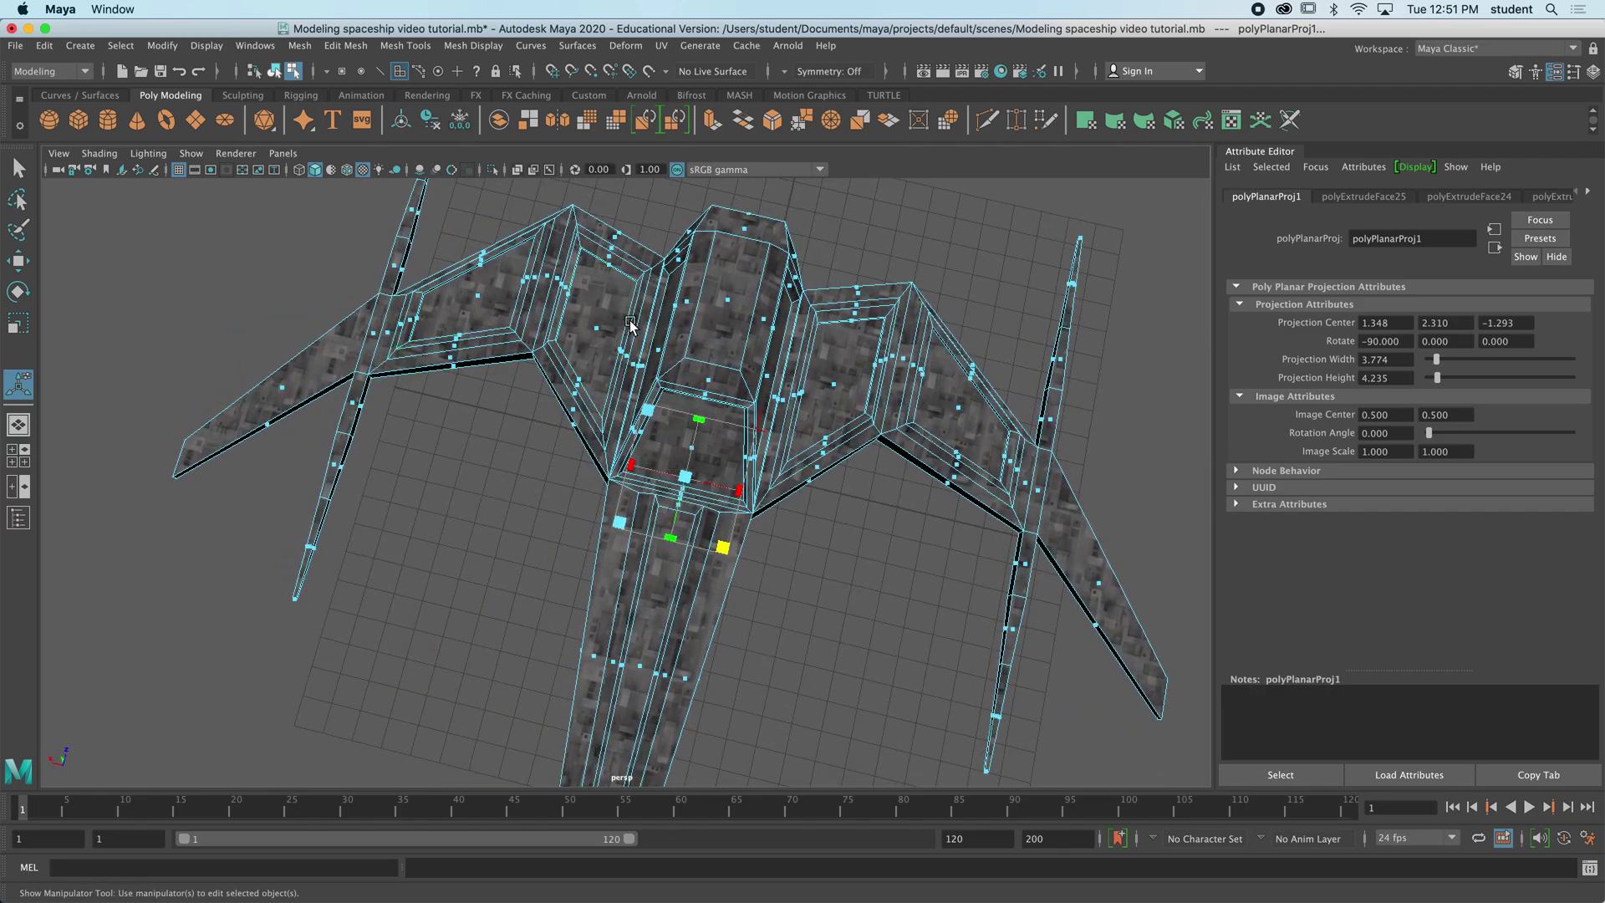
alt+drag(789, 447, 693, 430)
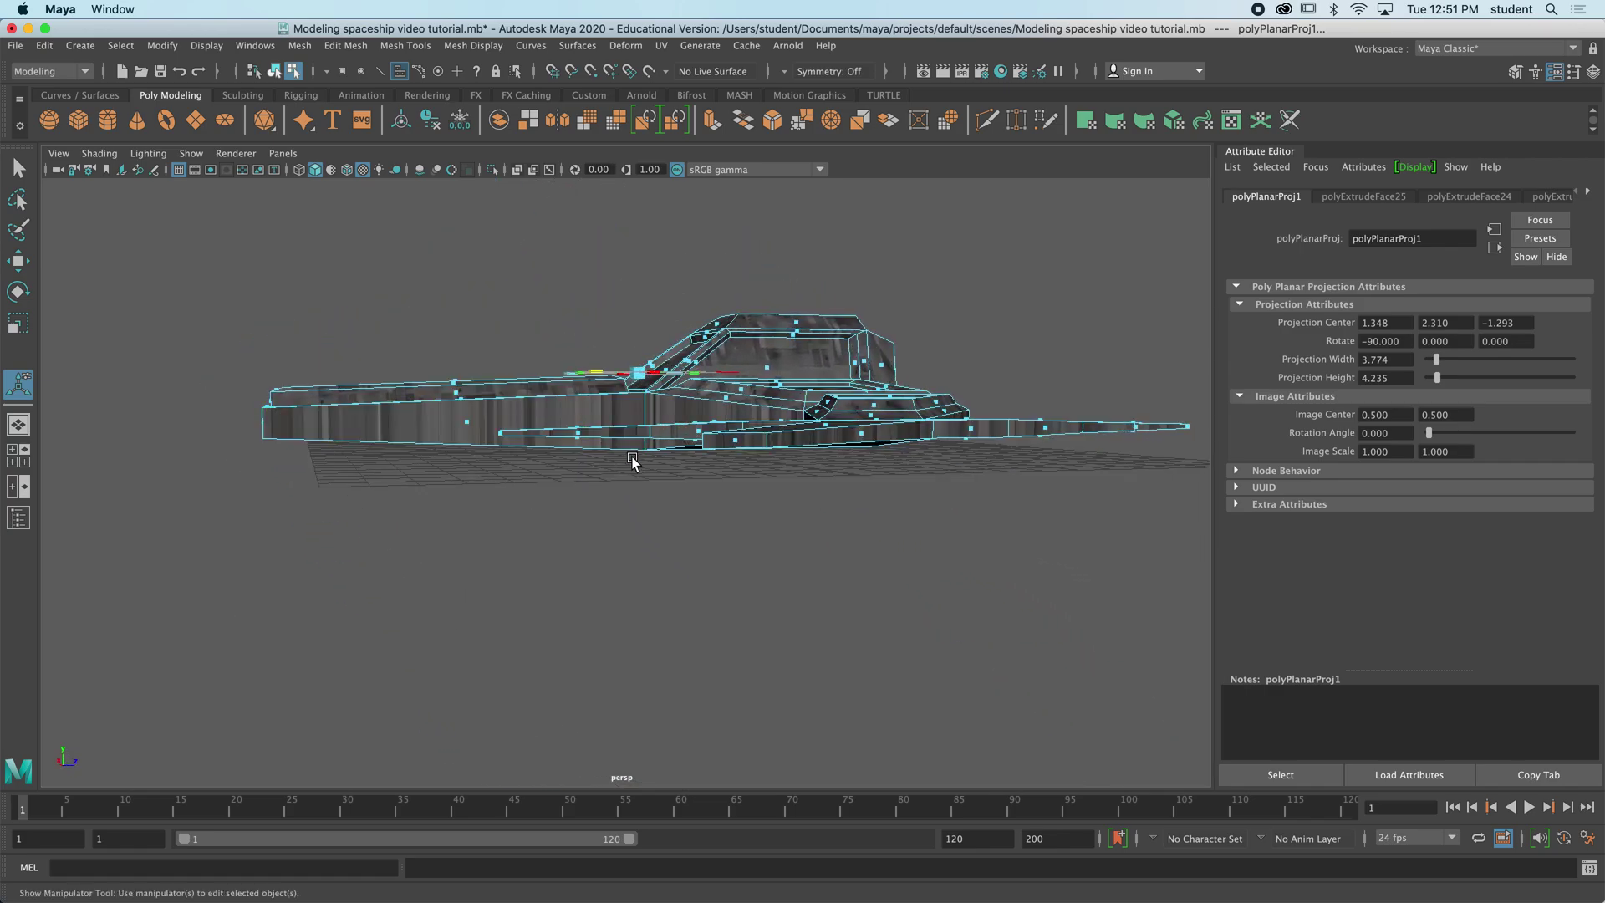
alt+drag(632, 461, 684, 515)
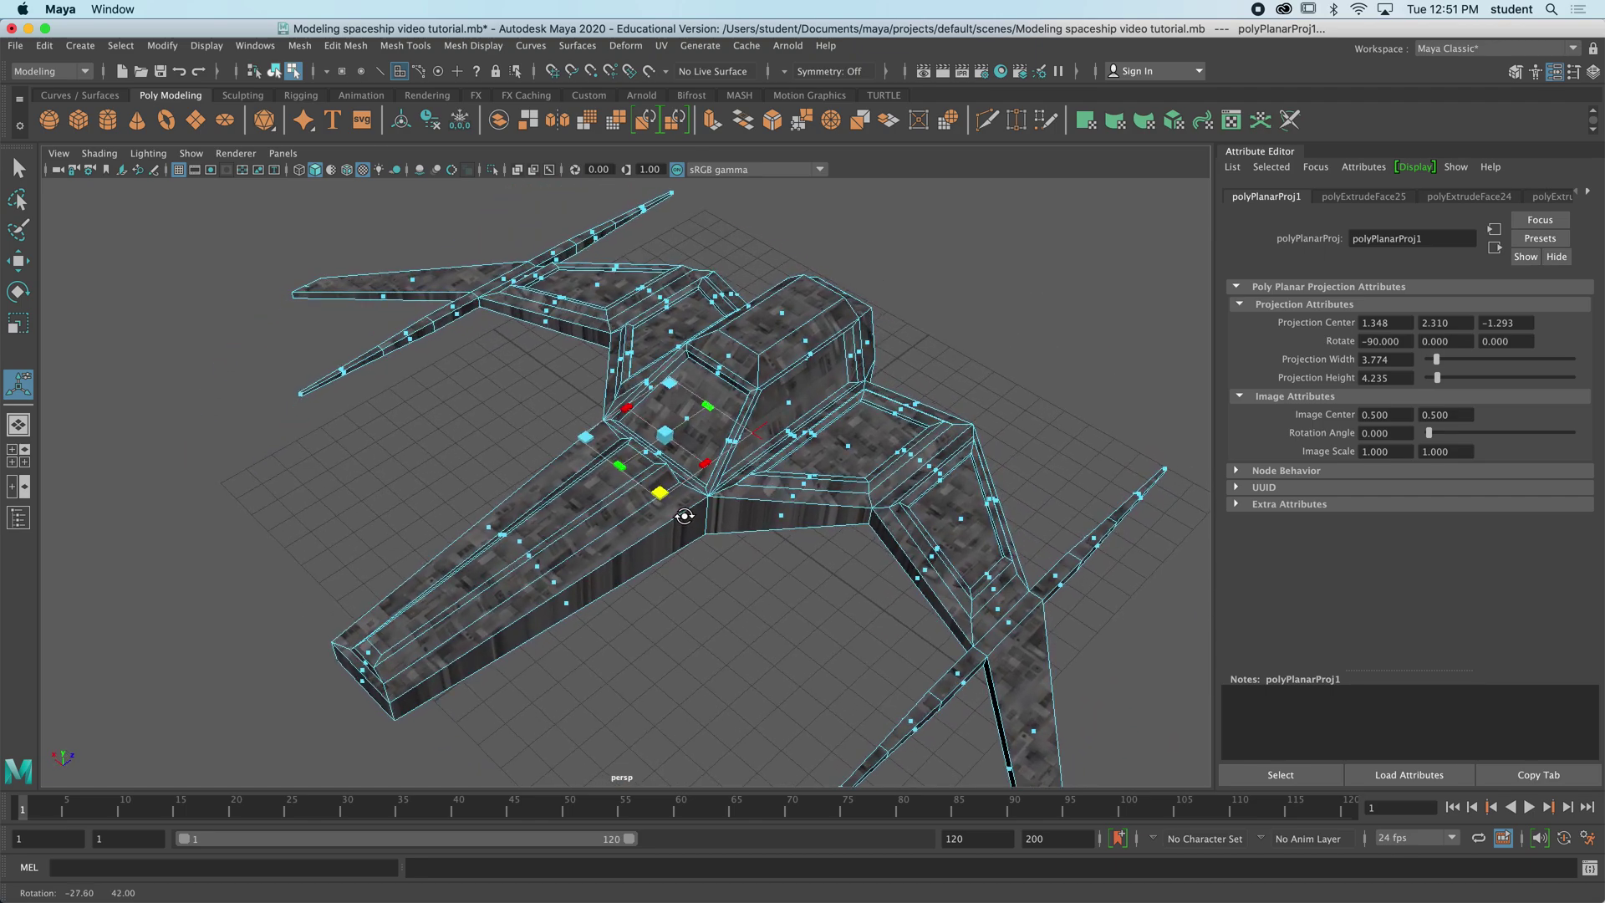
- Return to object mode, select the spaceship and turn on its smooth preview
right_drag(825, 445, 888, 429)
click(749, 655)
mouse_move(748, 655)
alt+mouse_down()
mouse_move(691, 602)
mouse_move(774, 639)
alt+mouse_up()
click(660, 479)
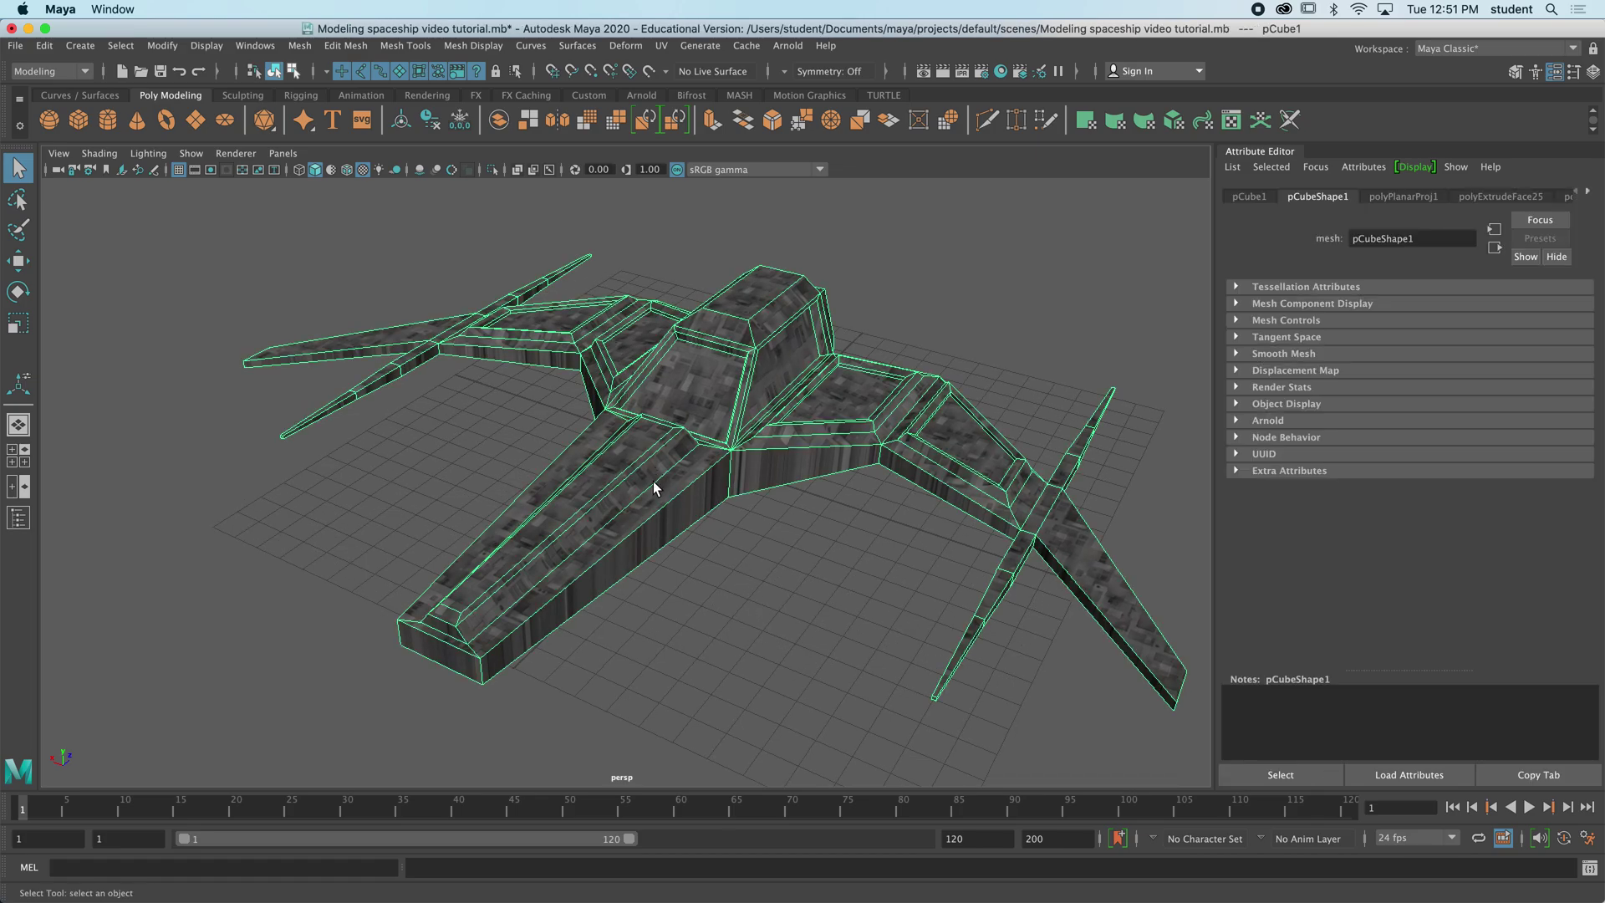
key(3)
- Examine the texture on the smoothed hull's sides and underside, and set the spaceship back to unsmoothed display
click(757, 620)
alt+drag(756, 620, 669, 520)
alt+drag(761, 556, 734, 504)
scroll(697, 484, up, 5)
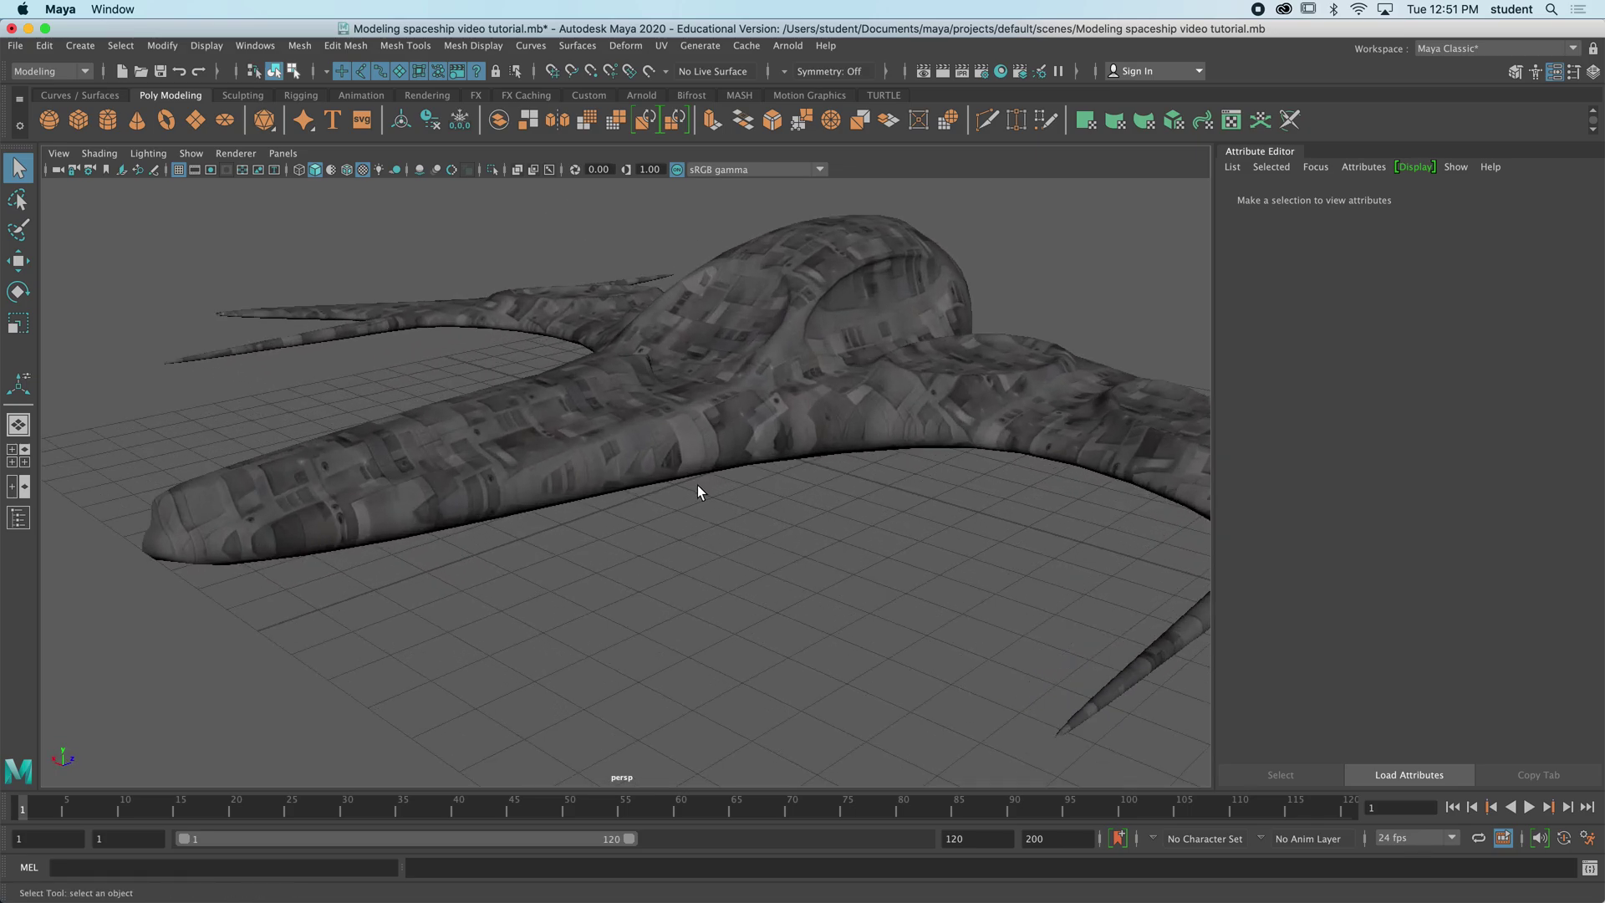
alt+drag(660, 524, 840, 498)
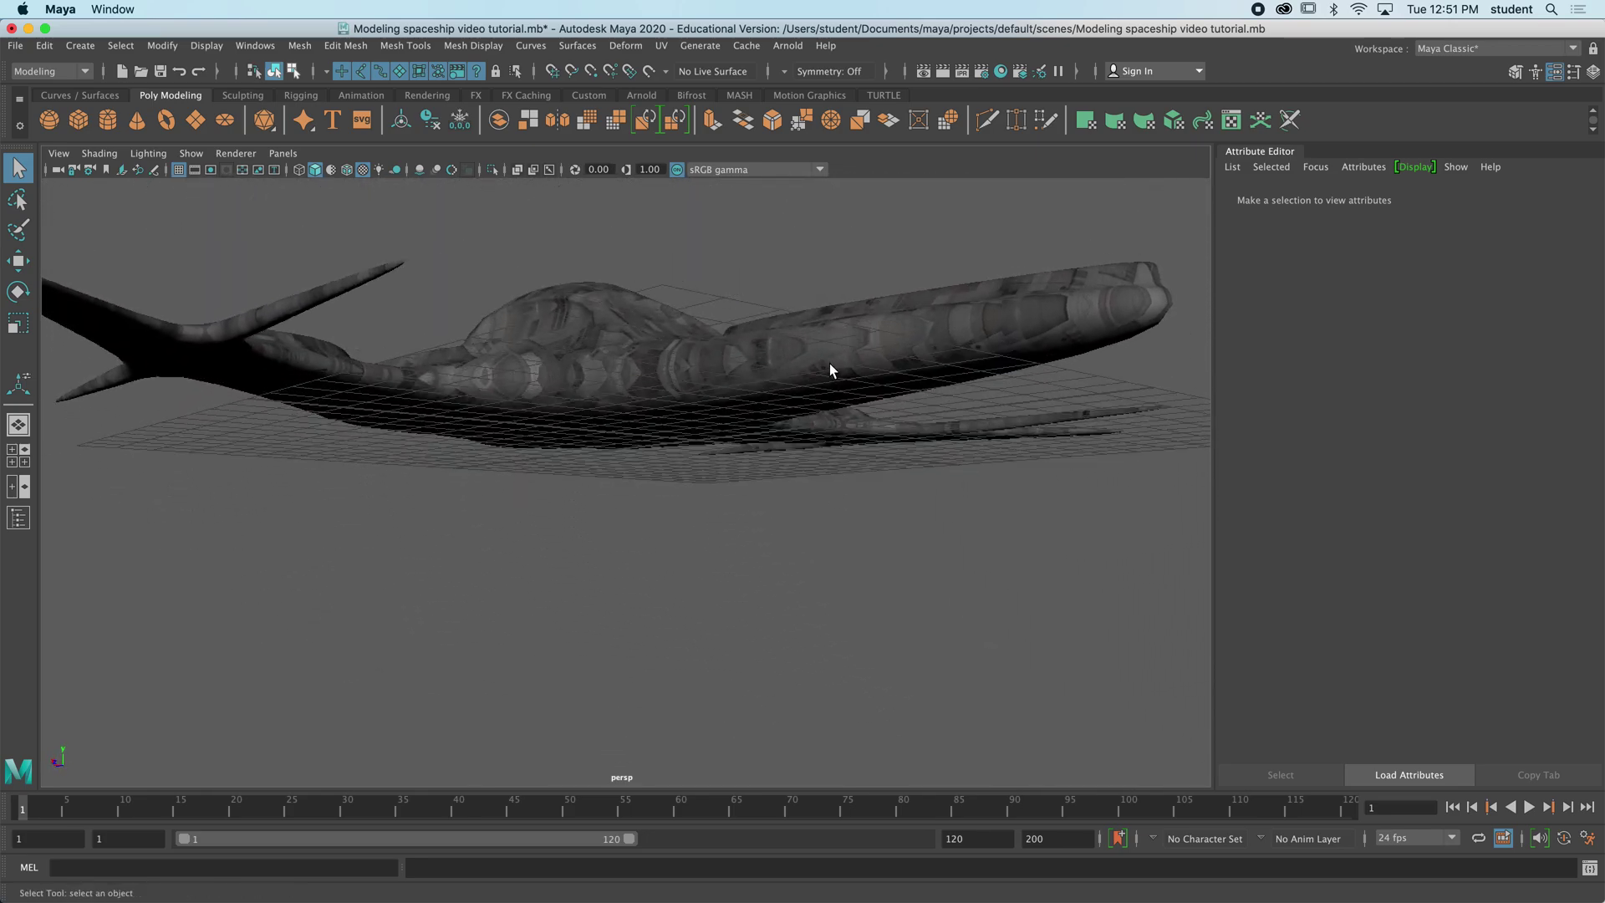
alt+drag(830, 368, 619, 424)
click(660, 434)
key(1)
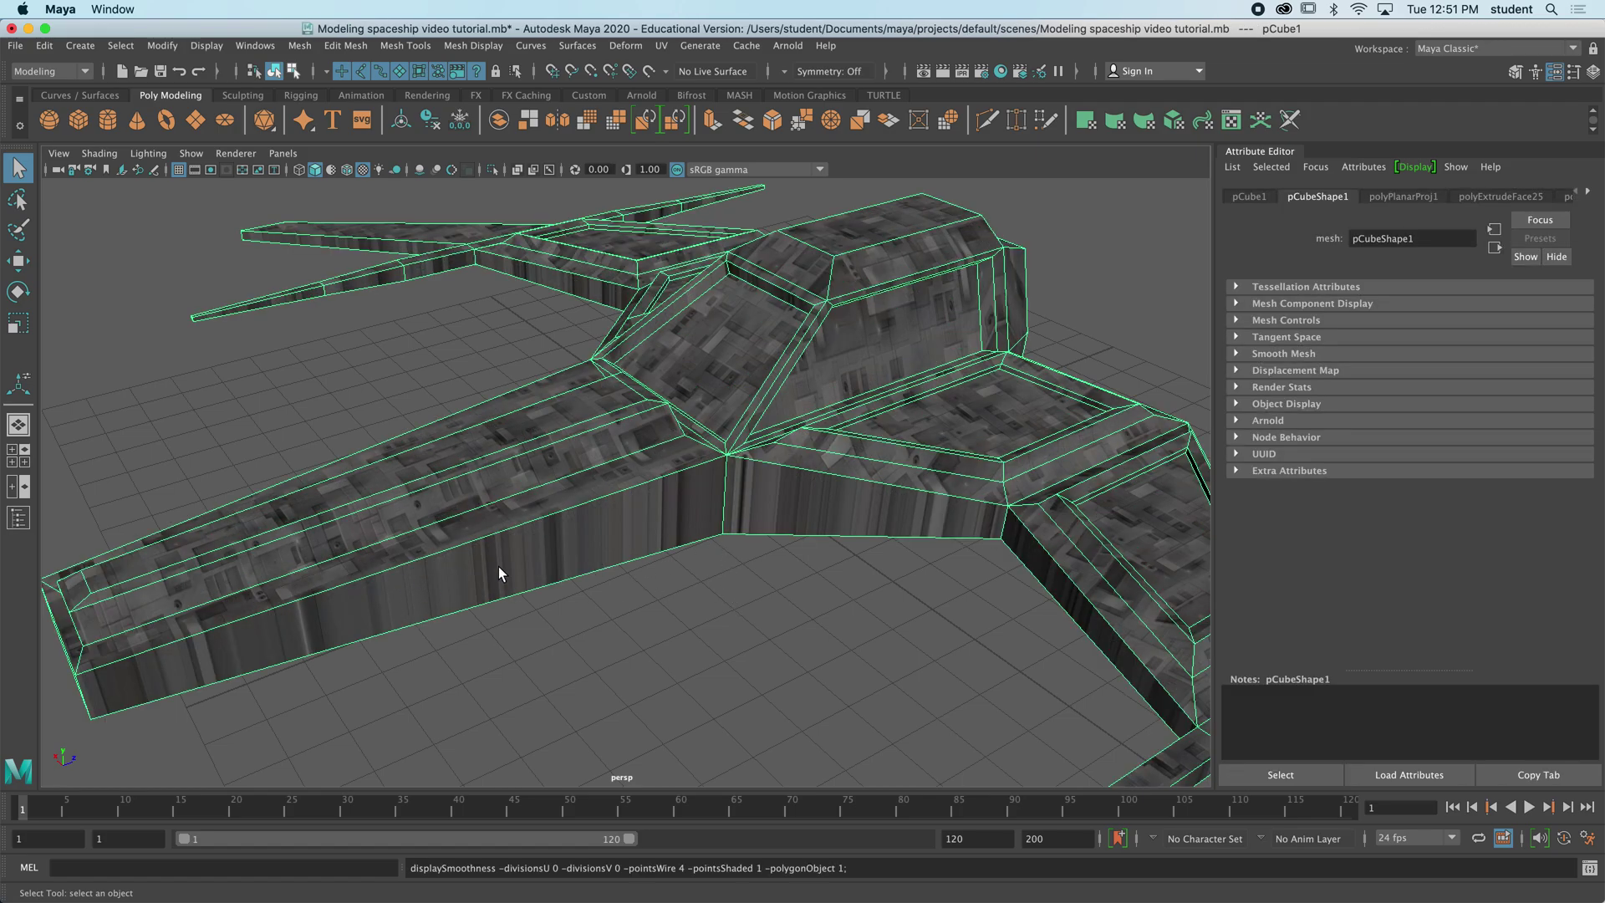
- In face mode, select the side face of the nose and the adjoining side face of the wing root
key(z)
key(z)
alt+drag(673, 555, 682, 552)
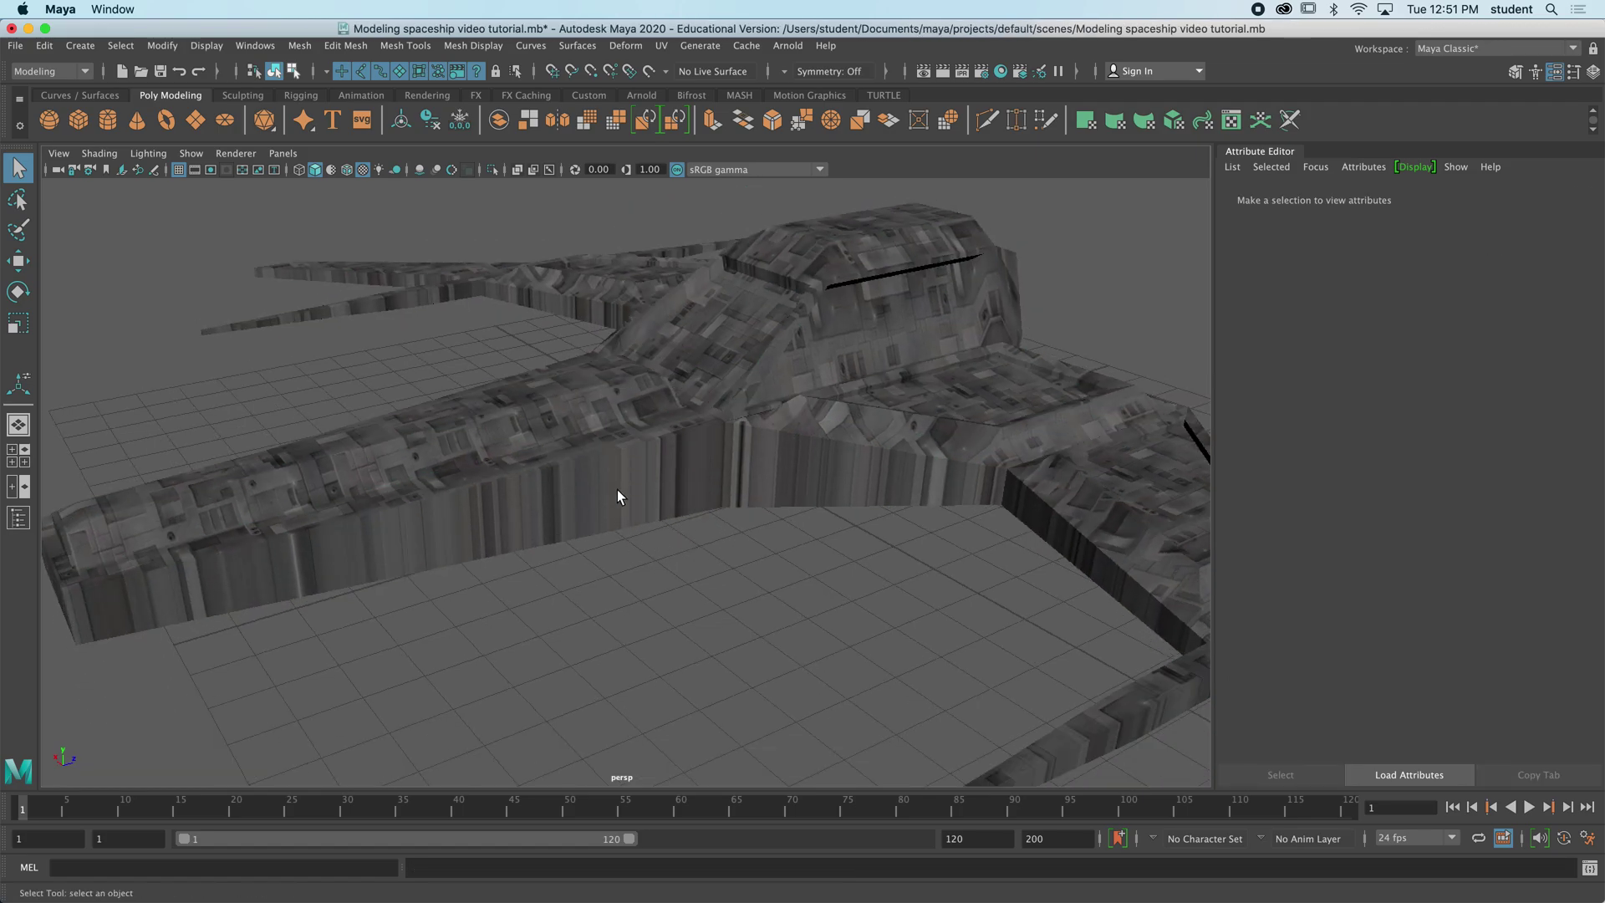
mouse_move(618, 497)
right_down()
mouse_move(679, 466)
mouse_move(545, 445)
mouse_move(619, 495)
right_up()
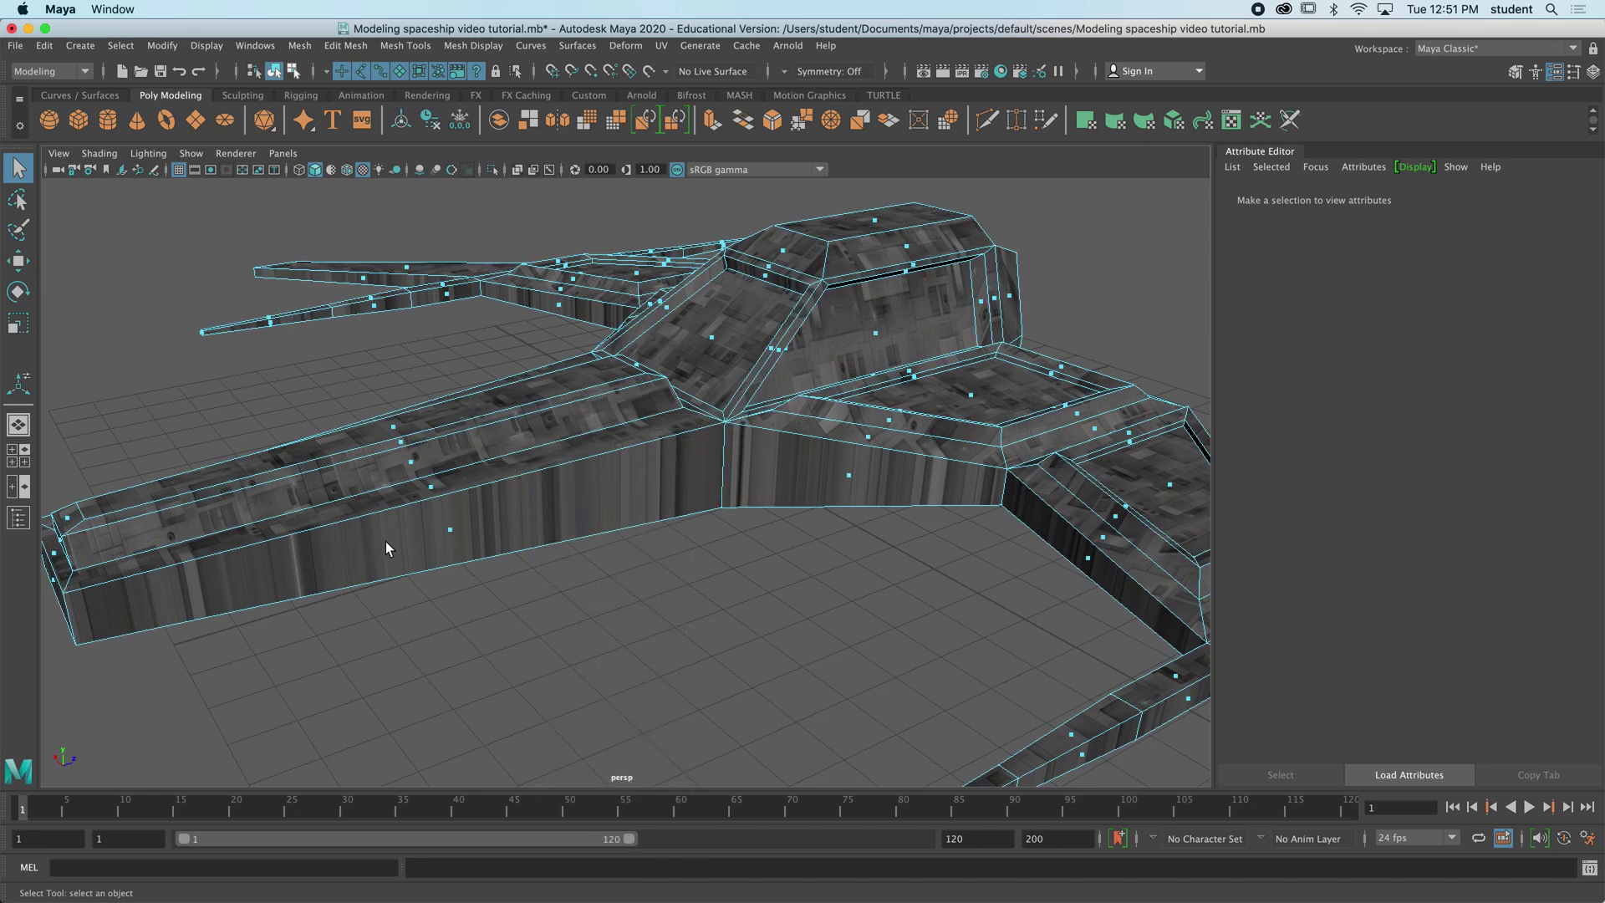
click(496, 530)
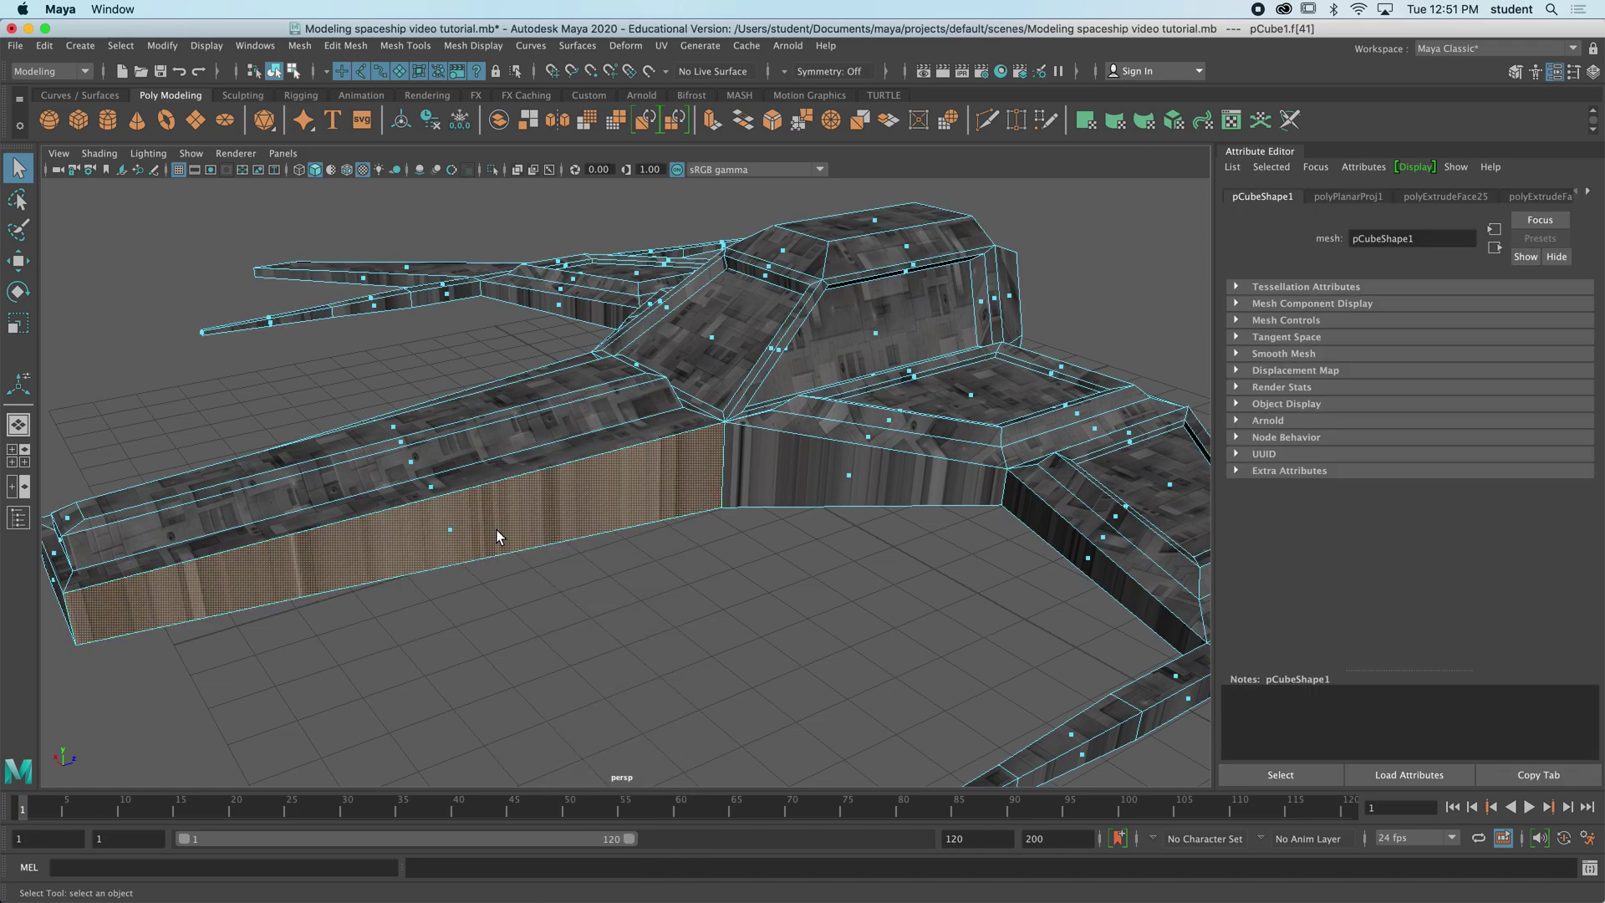
shift+click(849, 478)
alt+drag(1045, 548, 860, 550)
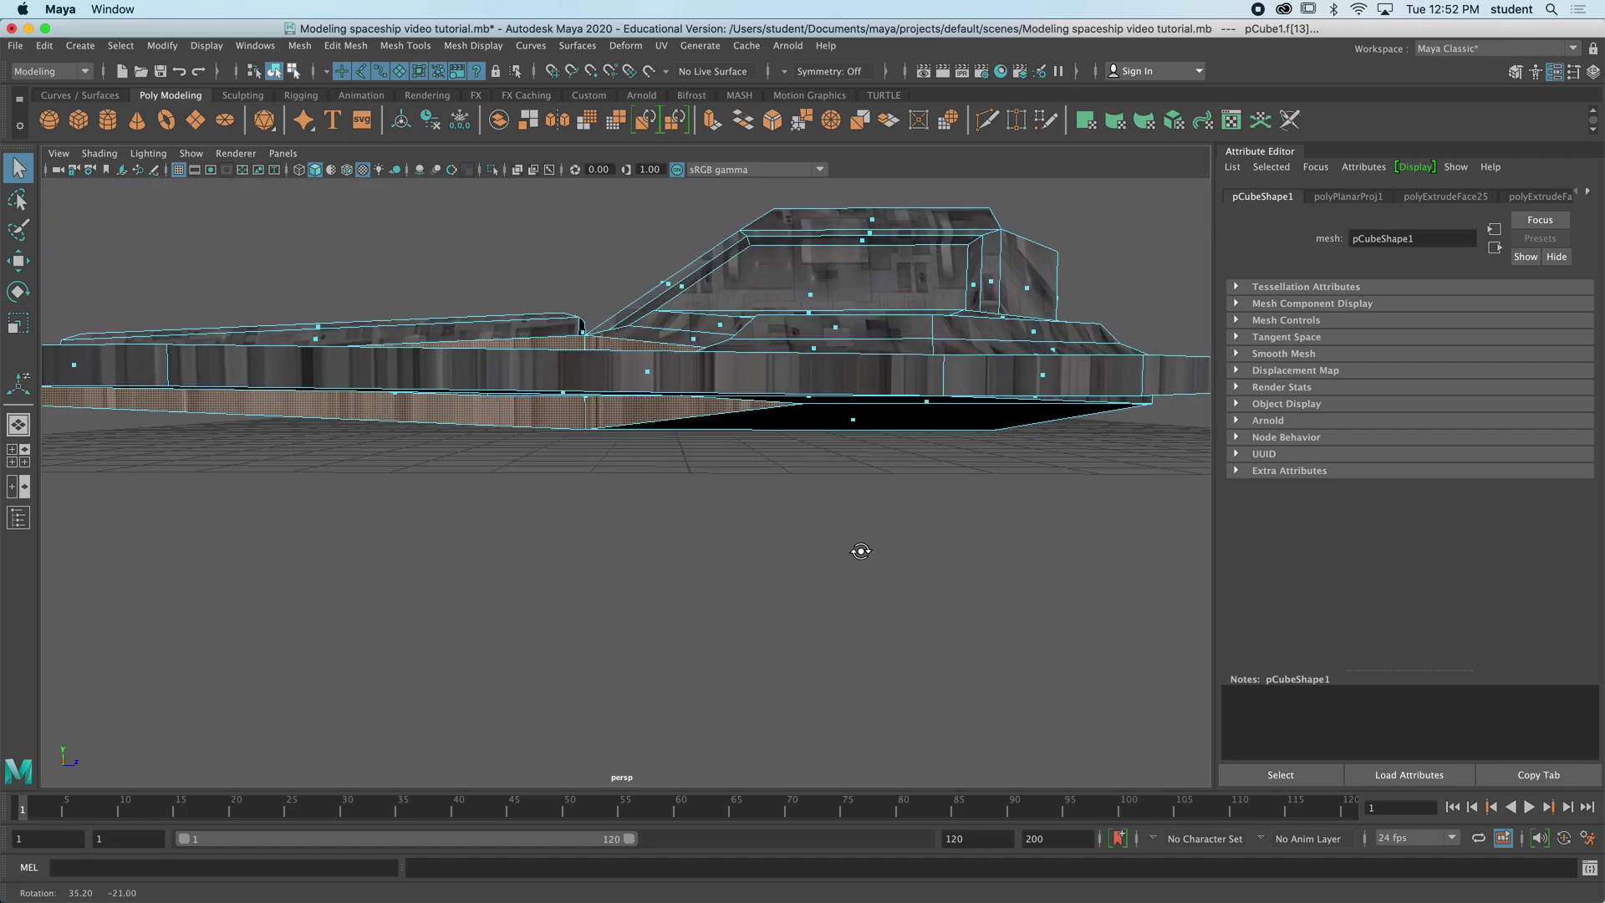
alt+drag(655, 454, 709, 493)
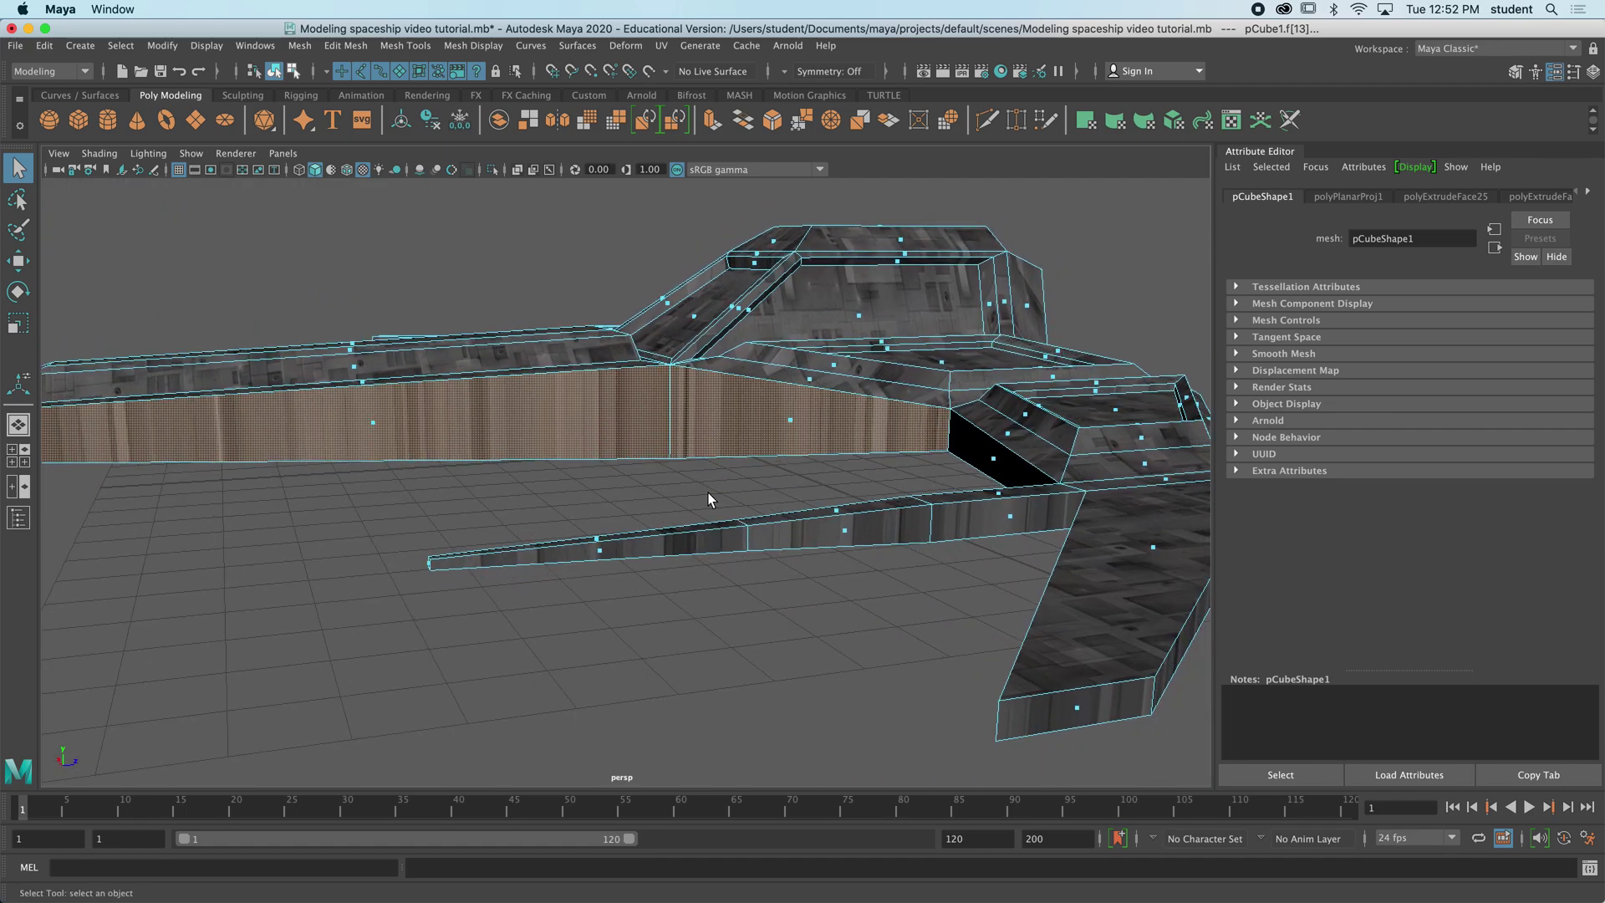
- In the side view, select the narrow band of side faces along the spaceship's full length, replacing the current face selection
key(space)
key(space)
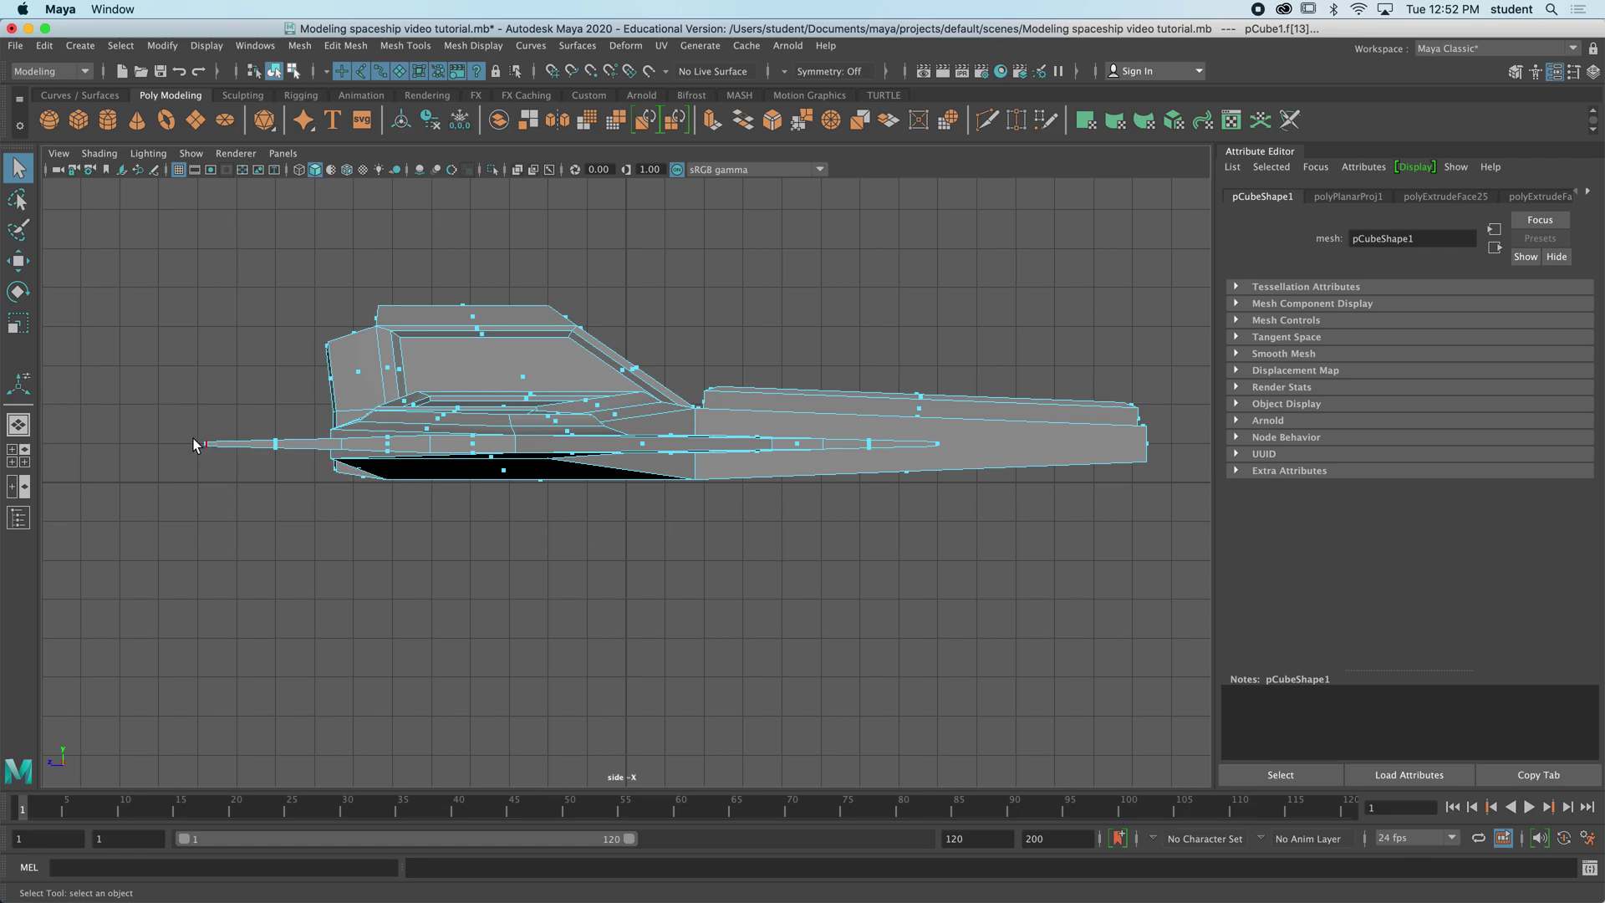
click(267, 430)
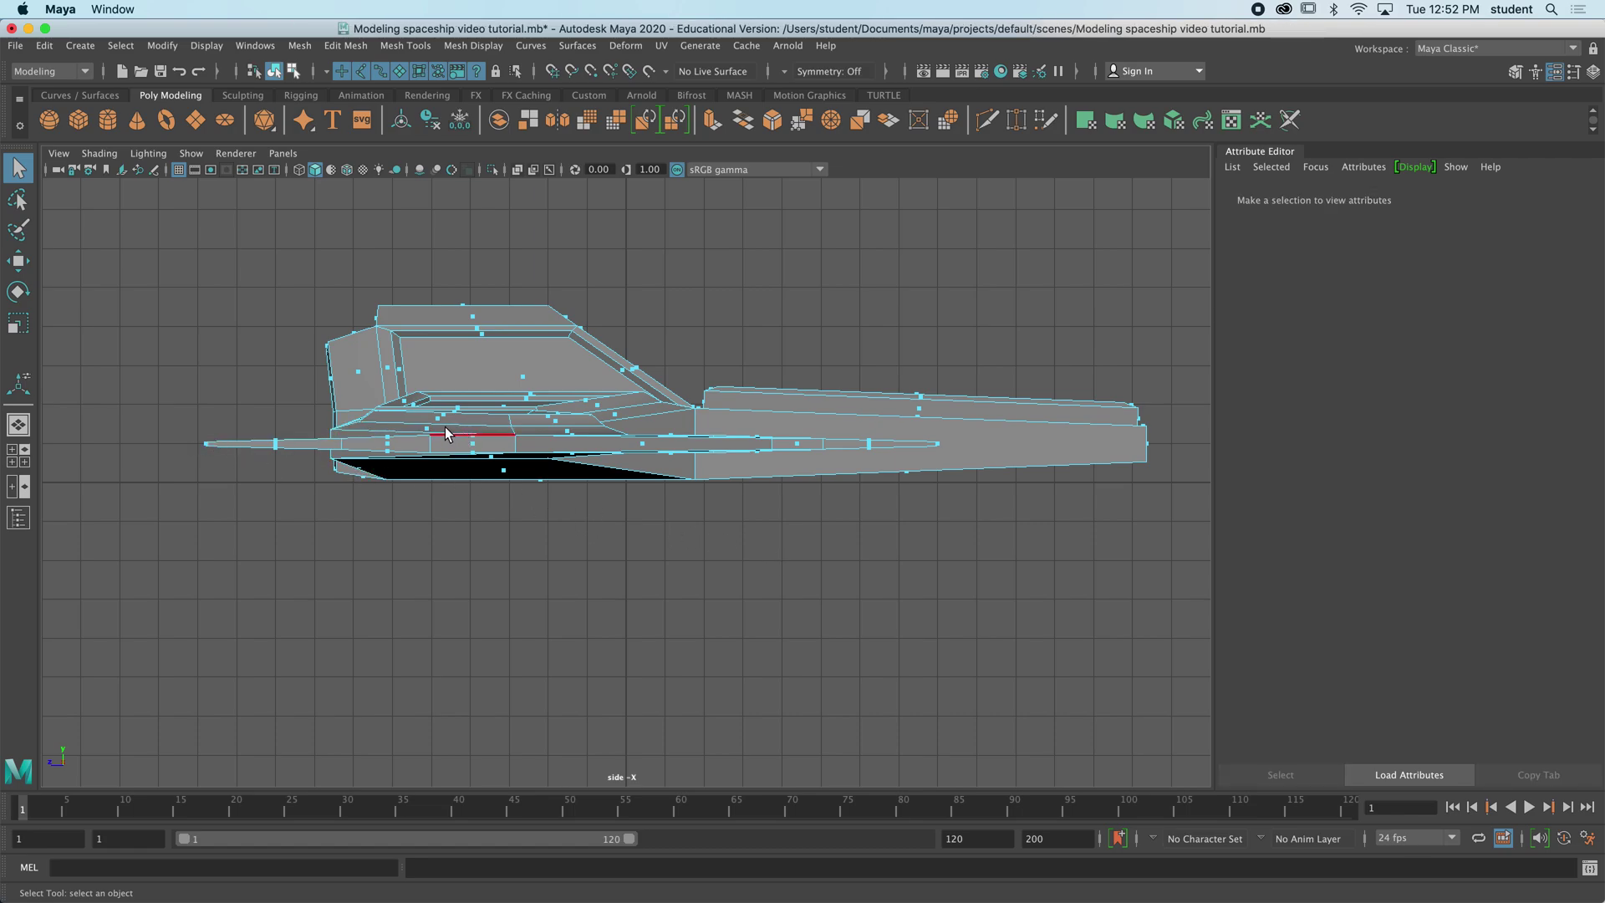
drag(399, 455, 535, 452)
drag(505, 449, 1074, 449)
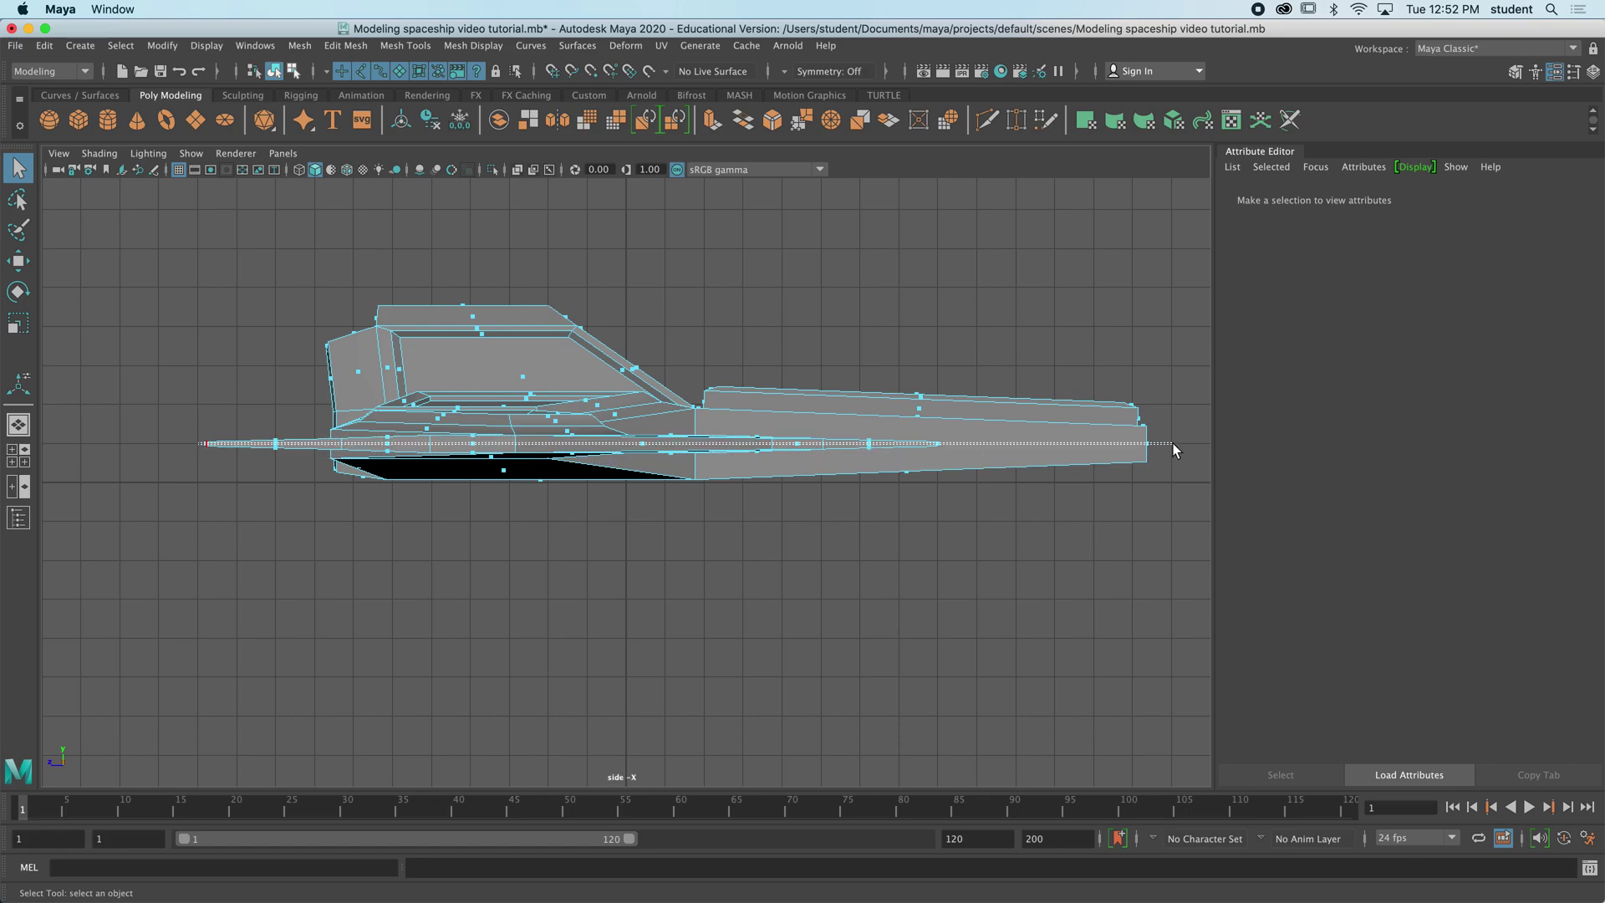
drag(1173, 448, 1172, 444)
key(space)
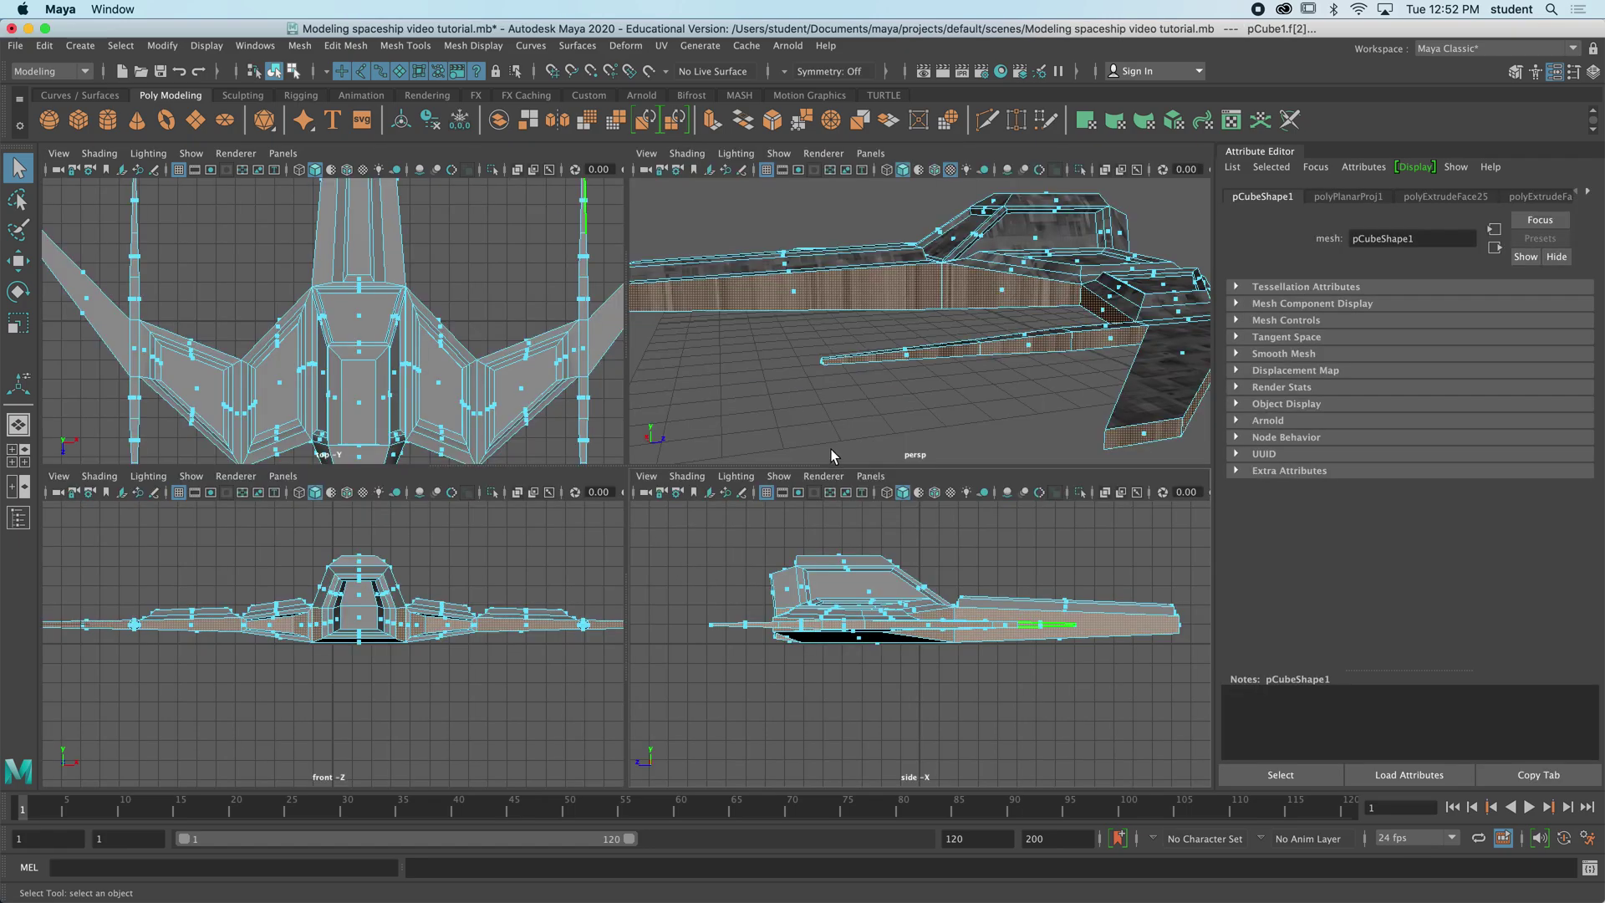
key(space)
- Check the selected side faces, project planar UV mapping onto them from the X axis, and scale the projection to about 3.0 square
alt+drag(821, 411, 716, 436)
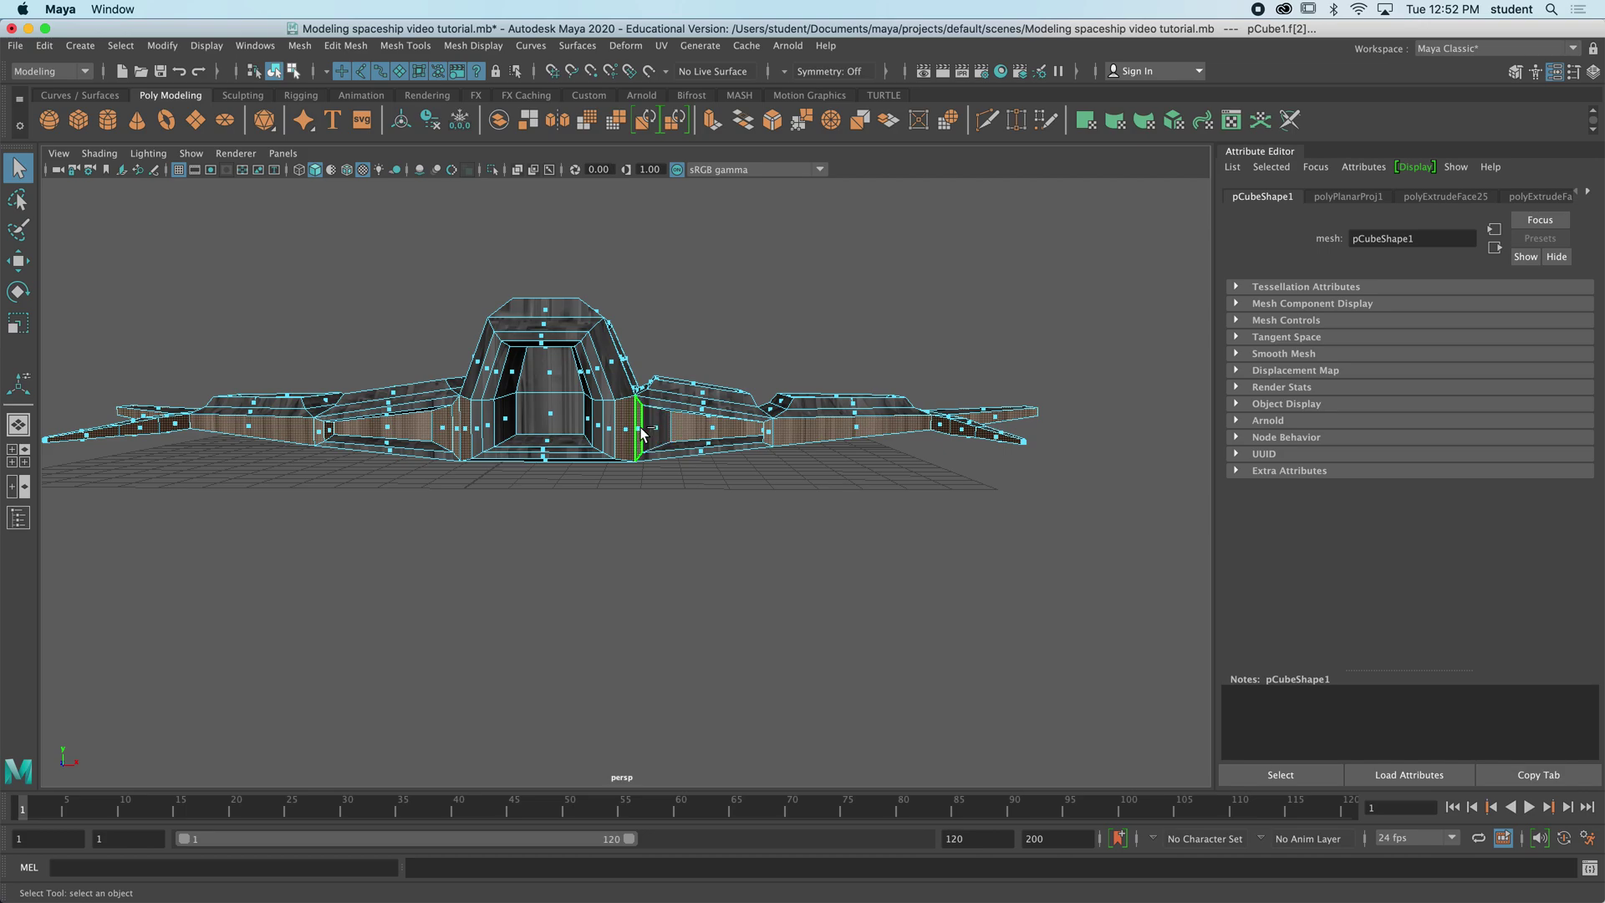
scroll(501, 451, up, 5)
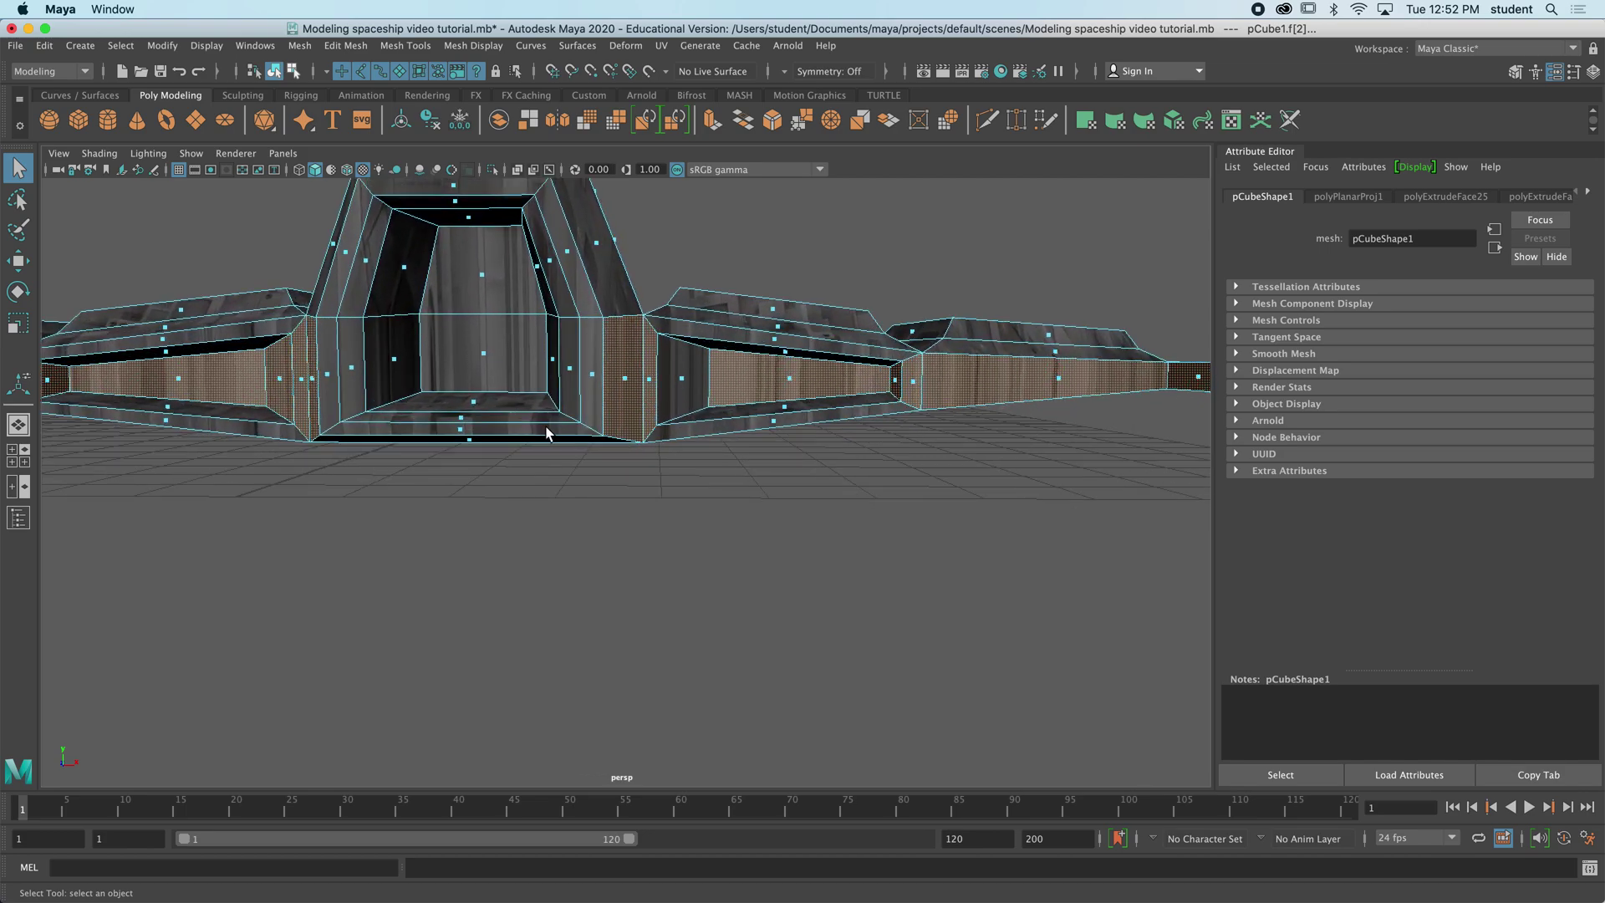
mouse_move(668, 431)
alt+mouse_down()
mouse_move(565, 445)
mouse_move(629, 443)
mouse_move(535, 468)
mouse_move(691, 469)
mouse_move(637, 462)
mouse_move(683, 462)
mouse_move(652, 451)
alt+mouse_up()
scroll(684, 477, down, 5)
scroll(684, 476, down, 3)
click(663, 47)
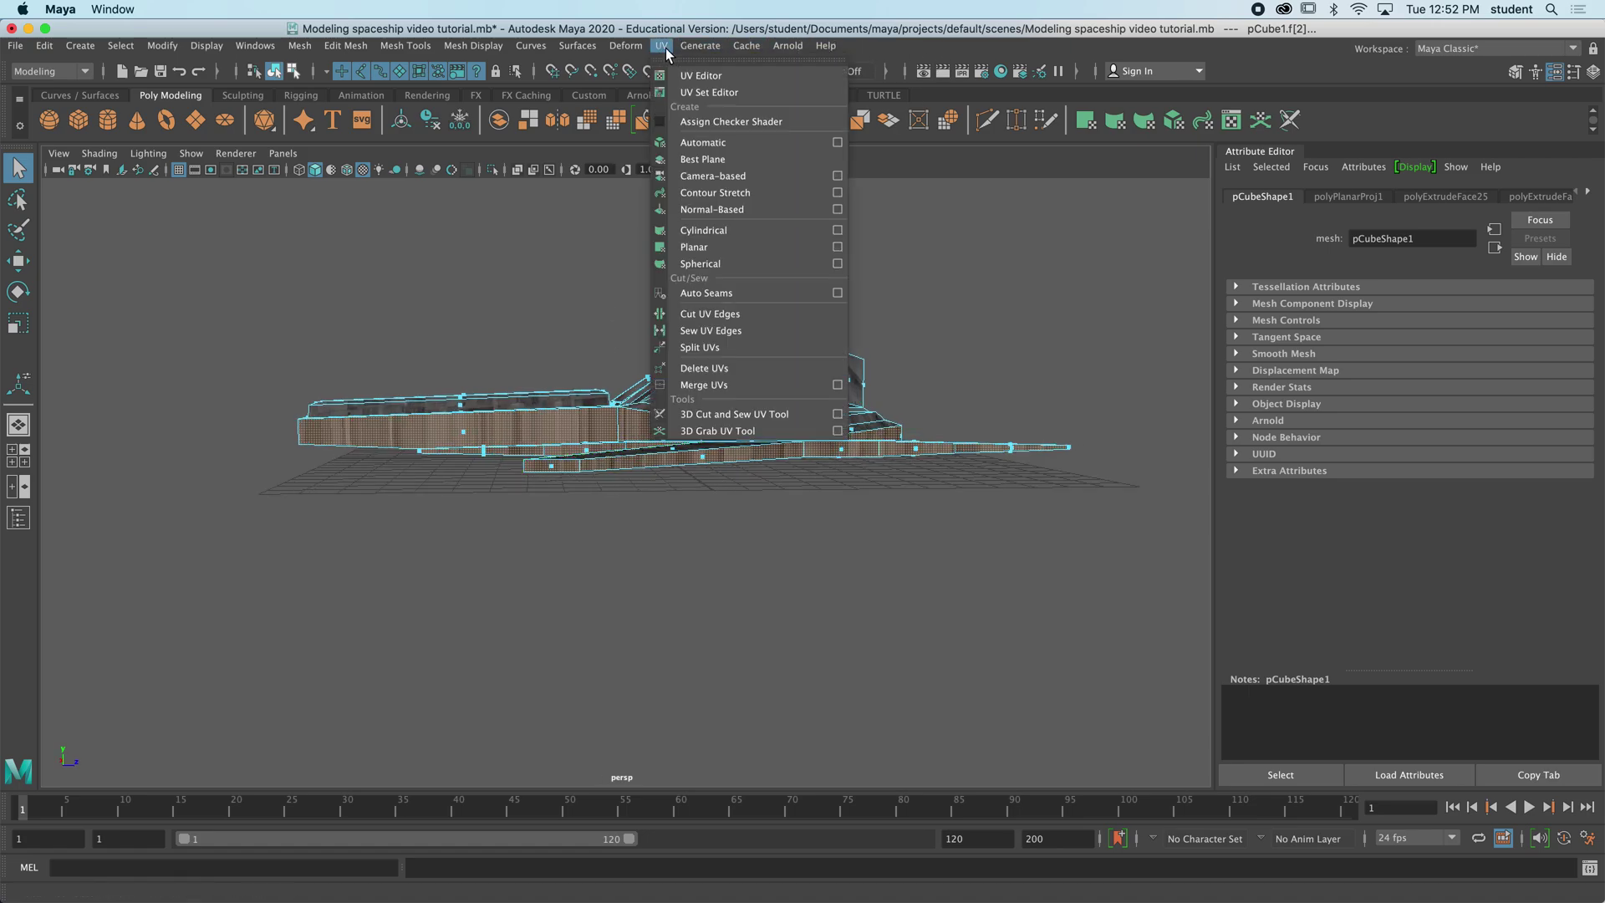
click(837, 247)
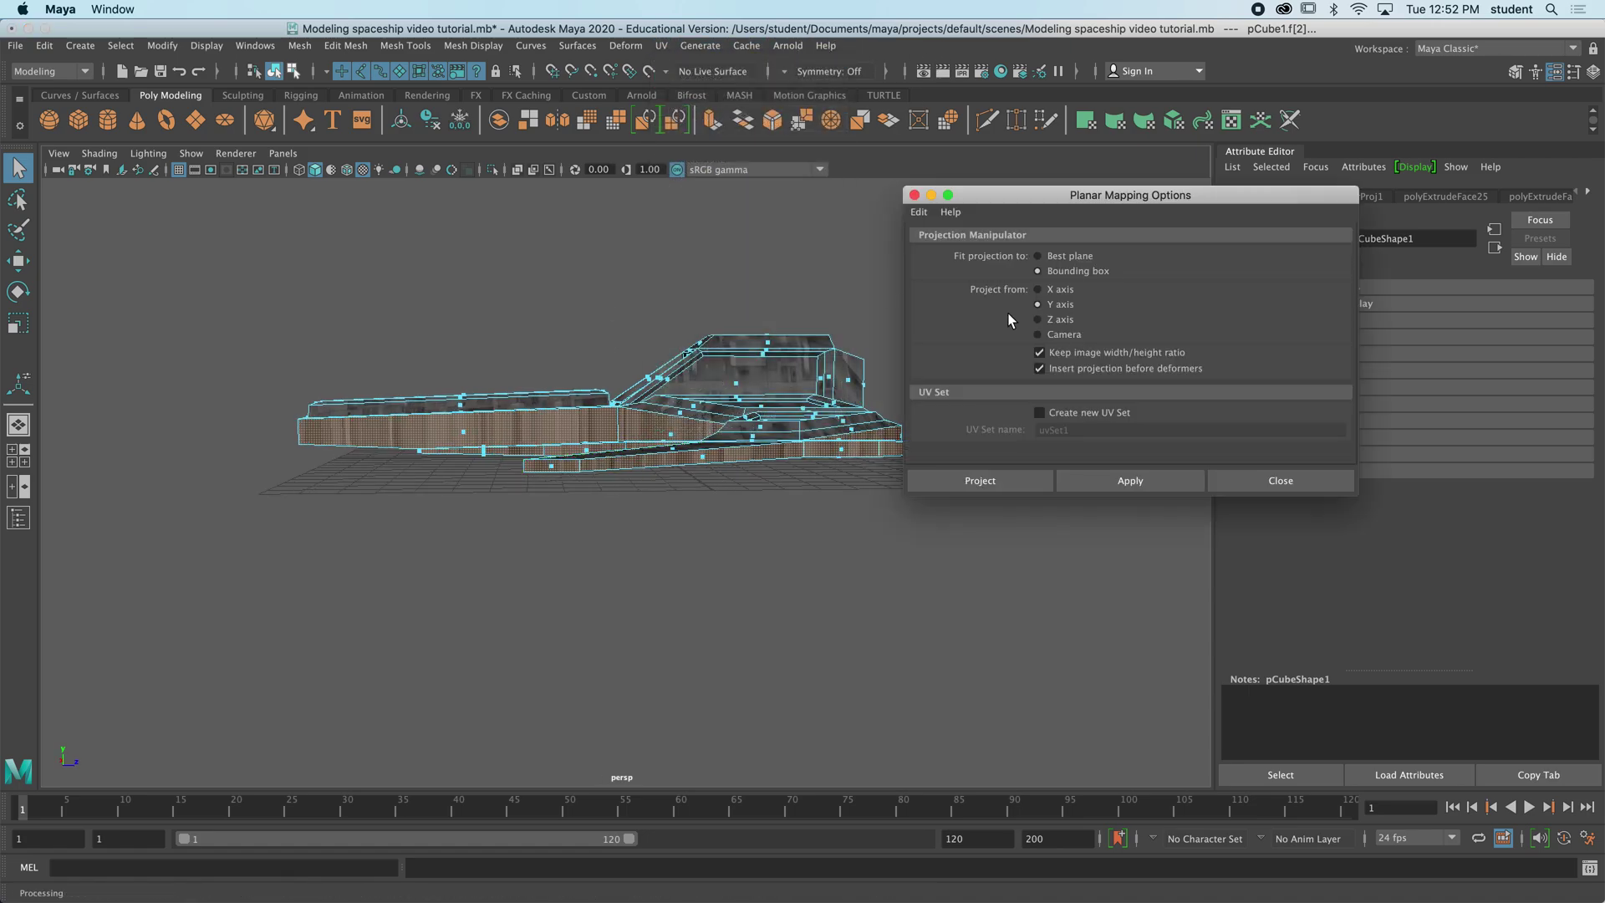
click(1013, 490)
alt+drag(788, 477, 772, 491)
drag(360, 765, 614, 541)
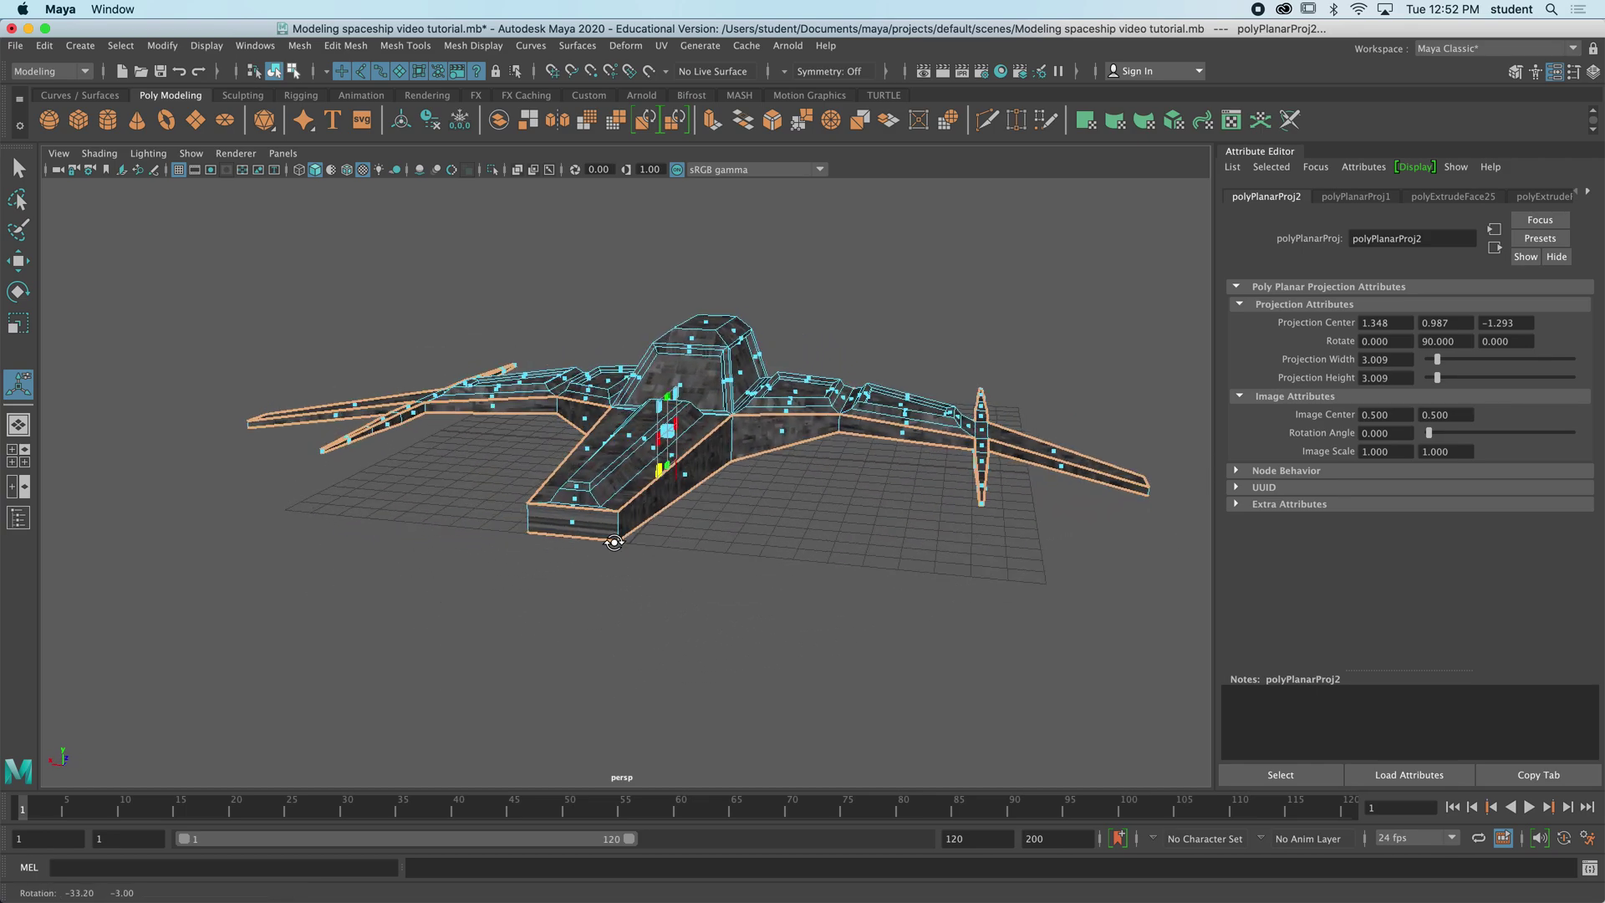
- Select the nose's front face, the sloped face at the canopy's upper rear, and the sloped face above the nose front
click(577, 525)
scroll(551, 601, up, 4)
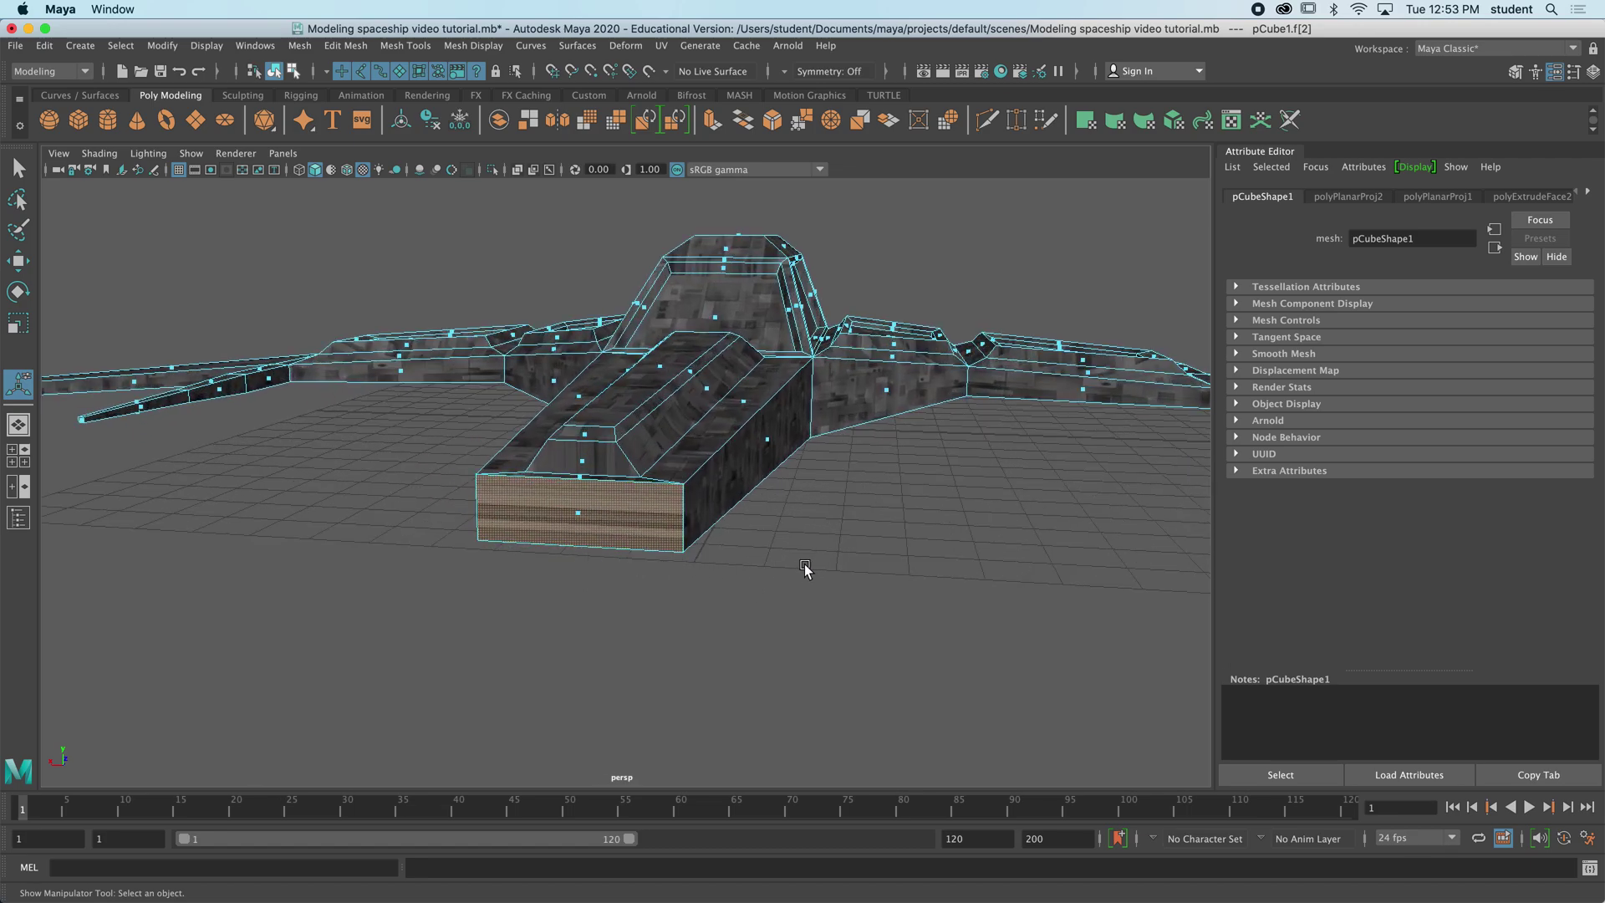
alt+drag(806, 566, 493, 551)
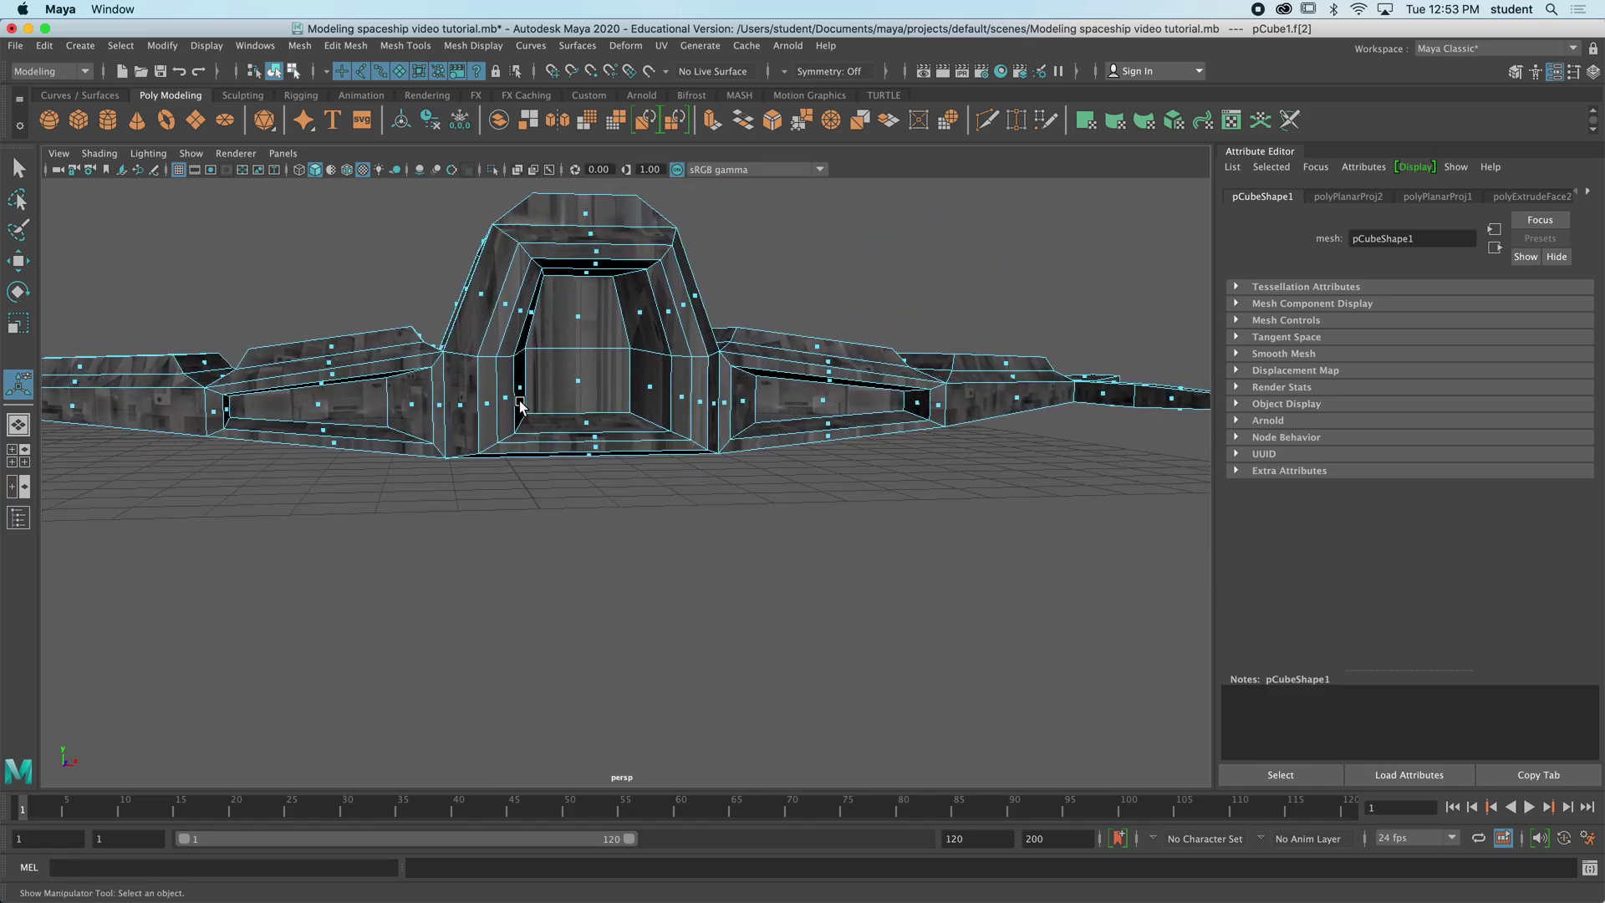
mouse_move(519, 407)
alt+mouse_down()
mouse_move(527, 393)
mouse_move(537, 422)
alt+mouse_up()
shift+click(681, 326)
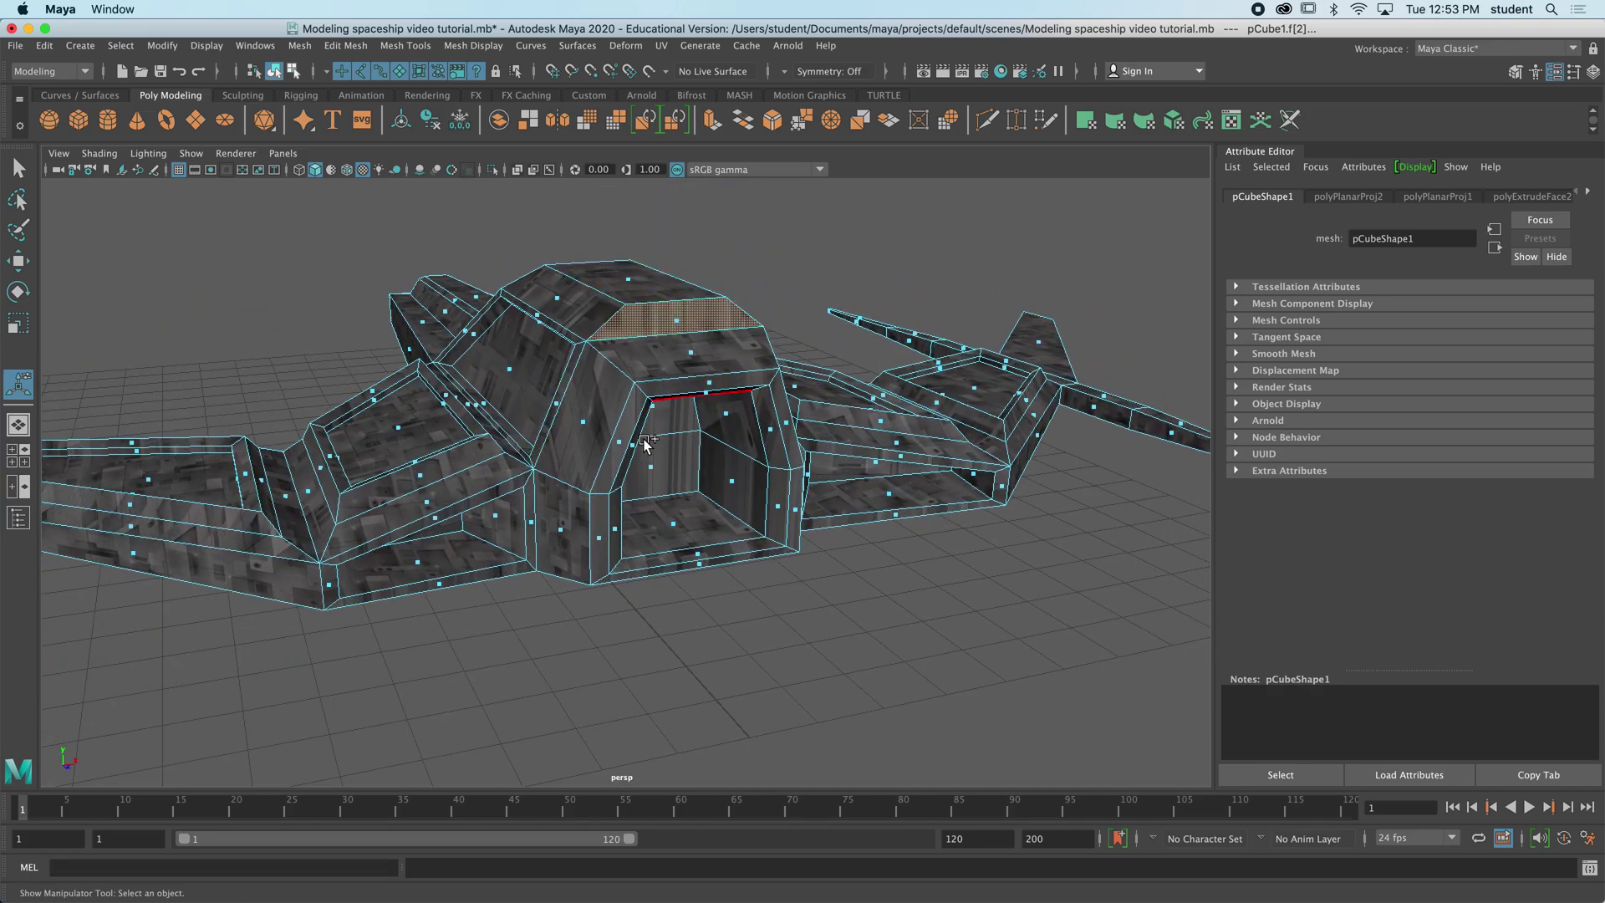
alt+drag(681, 326, 906, 482)
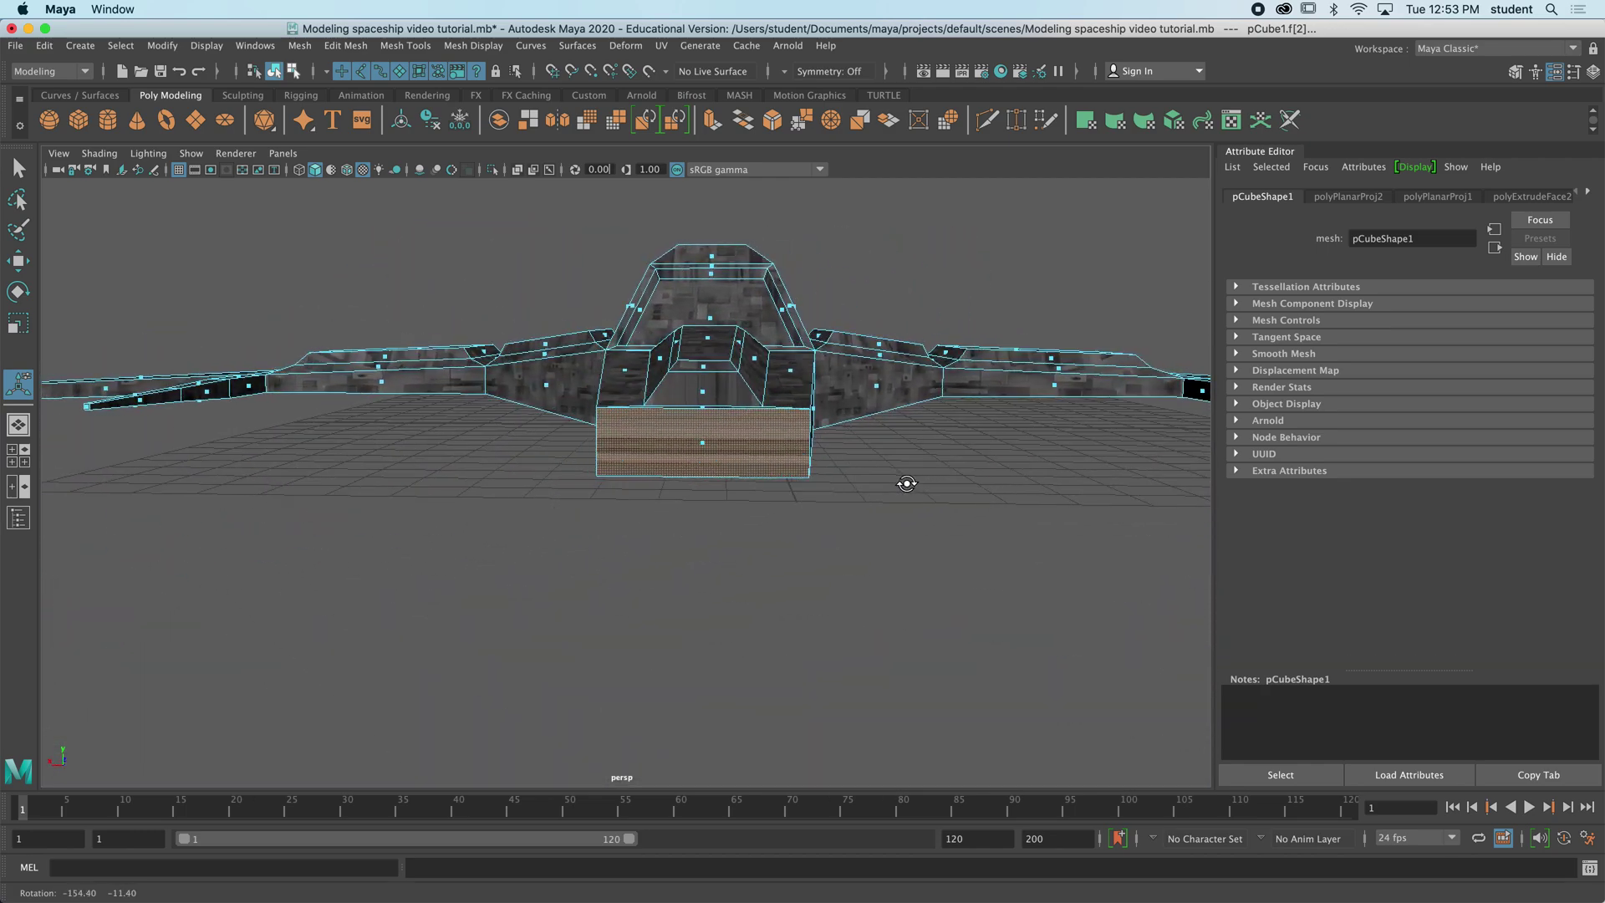
shift+click(713, 391)
alt+drag(714, 415, 711, 450)
- Project planar UV mapping from the Z axis onto the selected faces, scale the projection down, and return to object mode
click(661, 45)
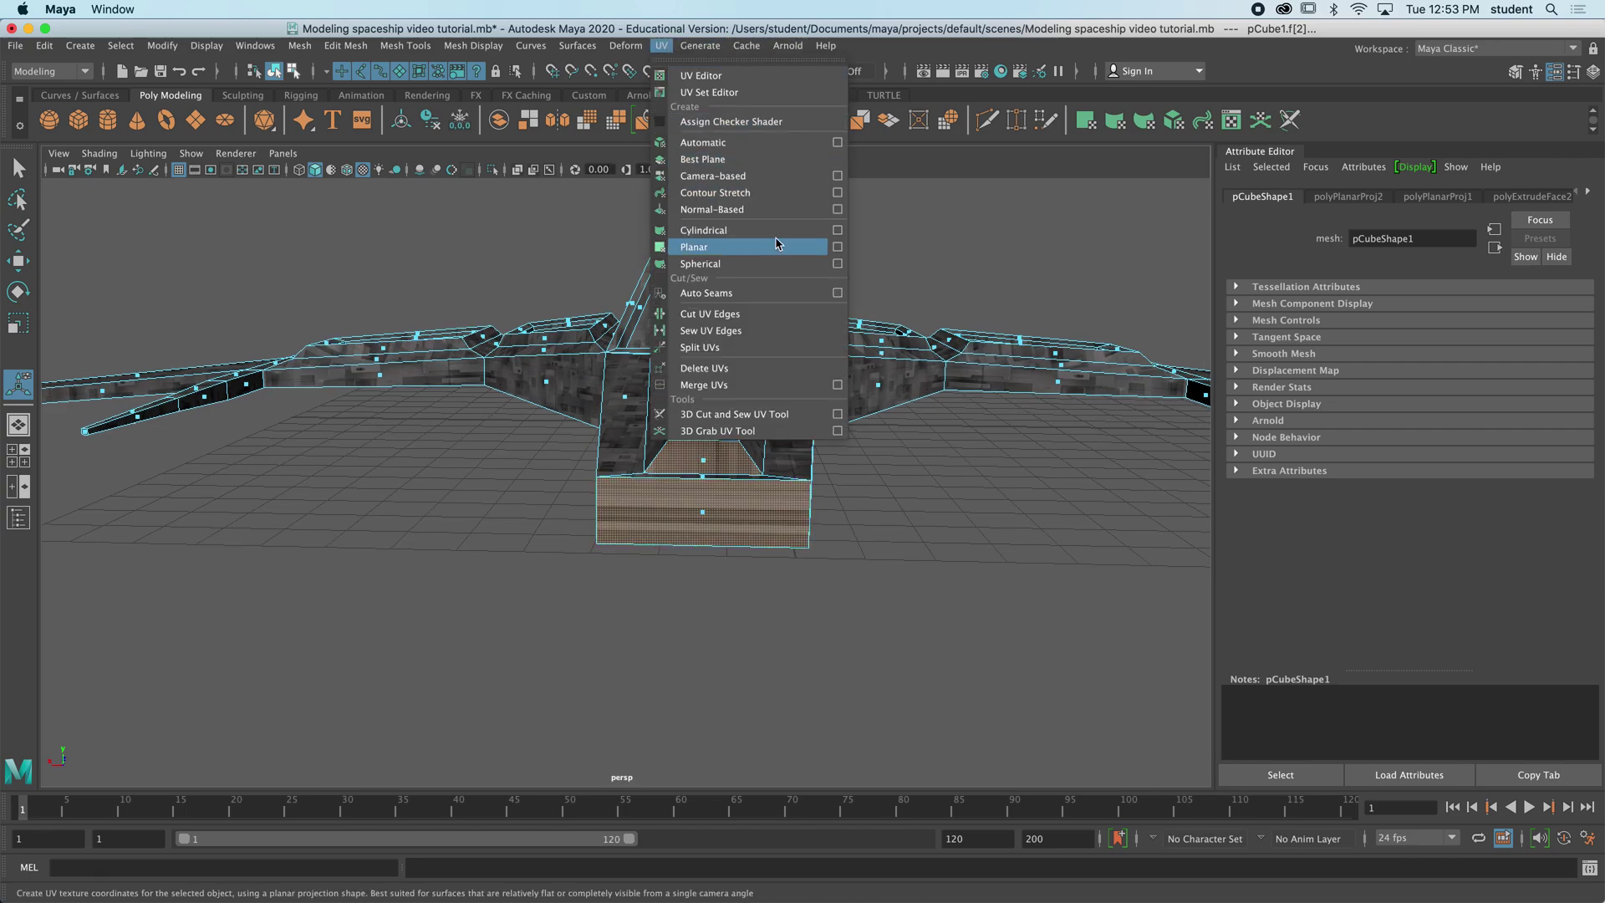
click(836, 247)
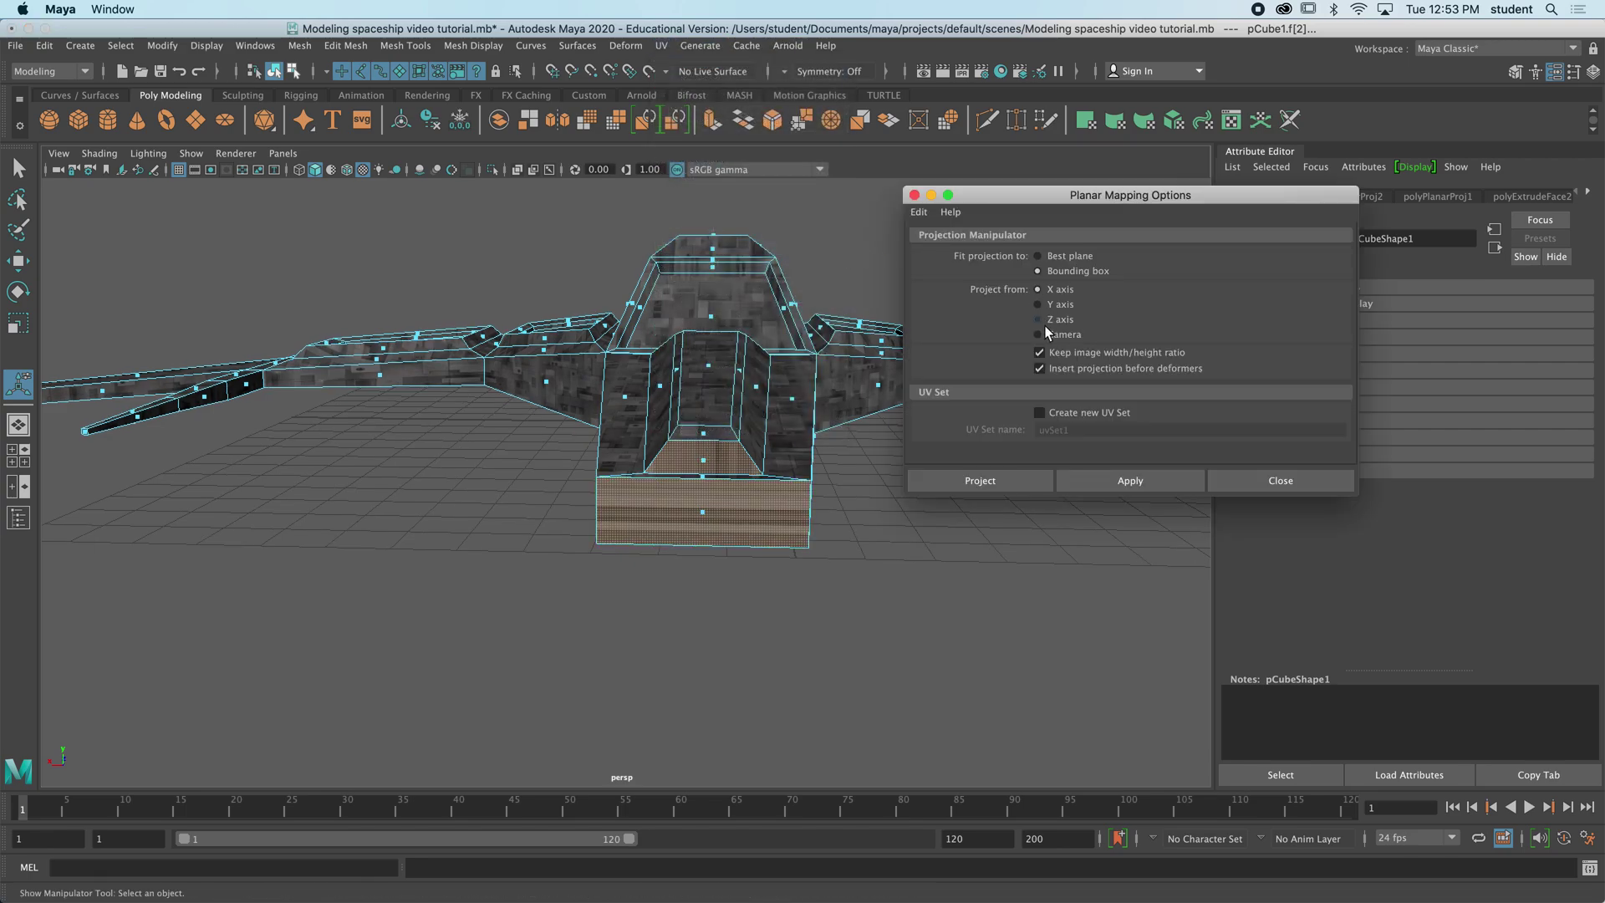
click(1009, 482)
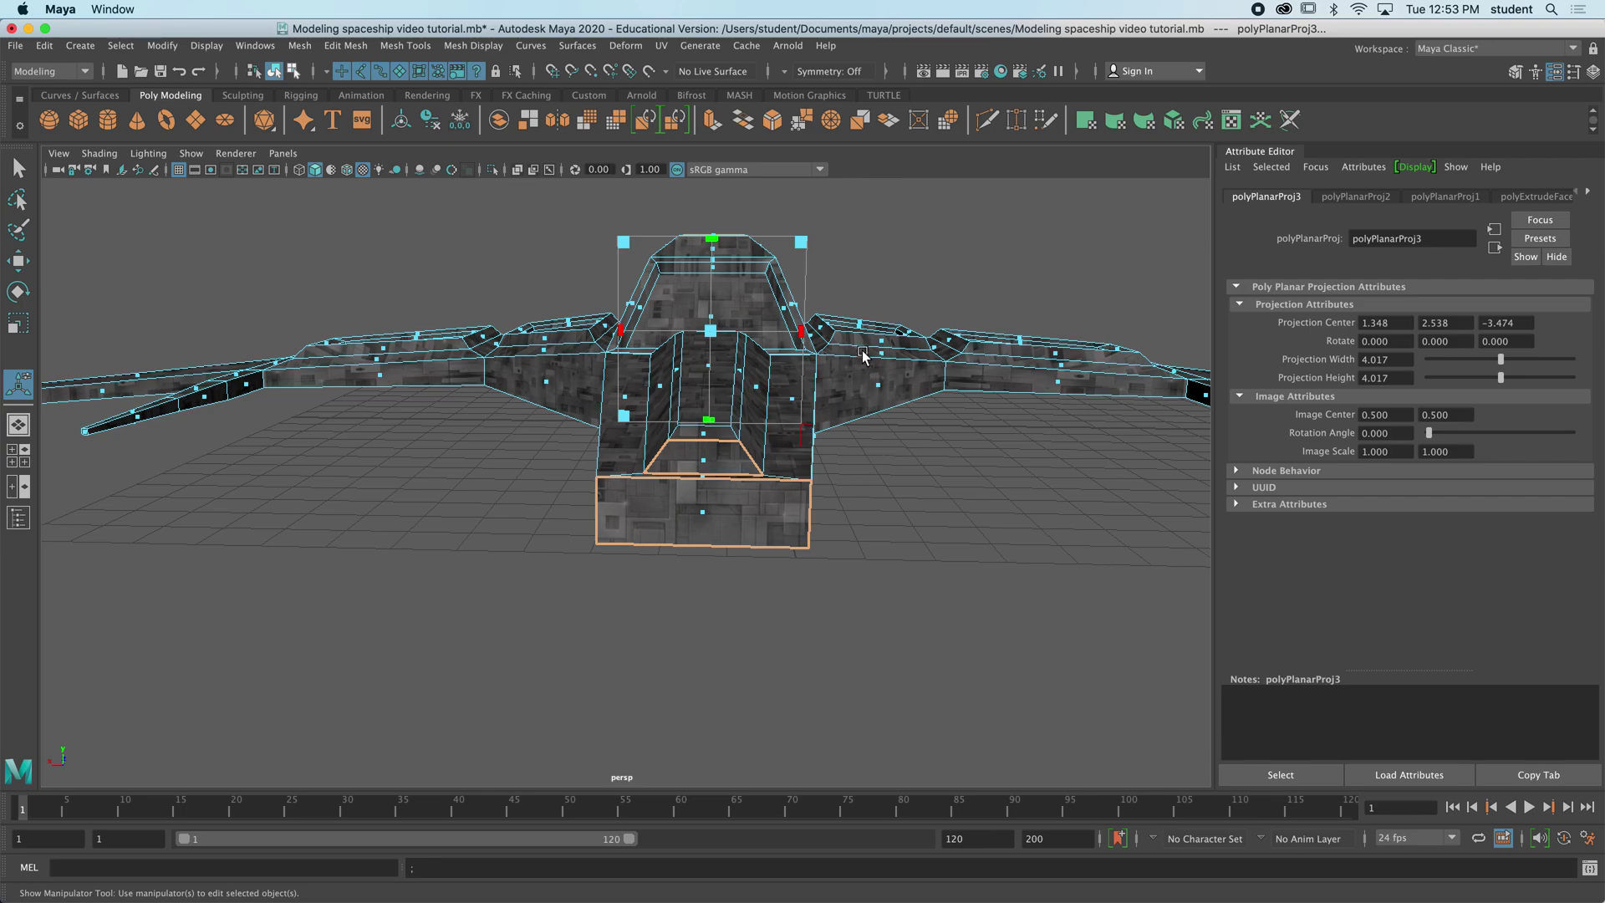
drag(801, 242, 823, 368)
key(q)
right_drag(823, 372, 957, 299)
click(954, 293)
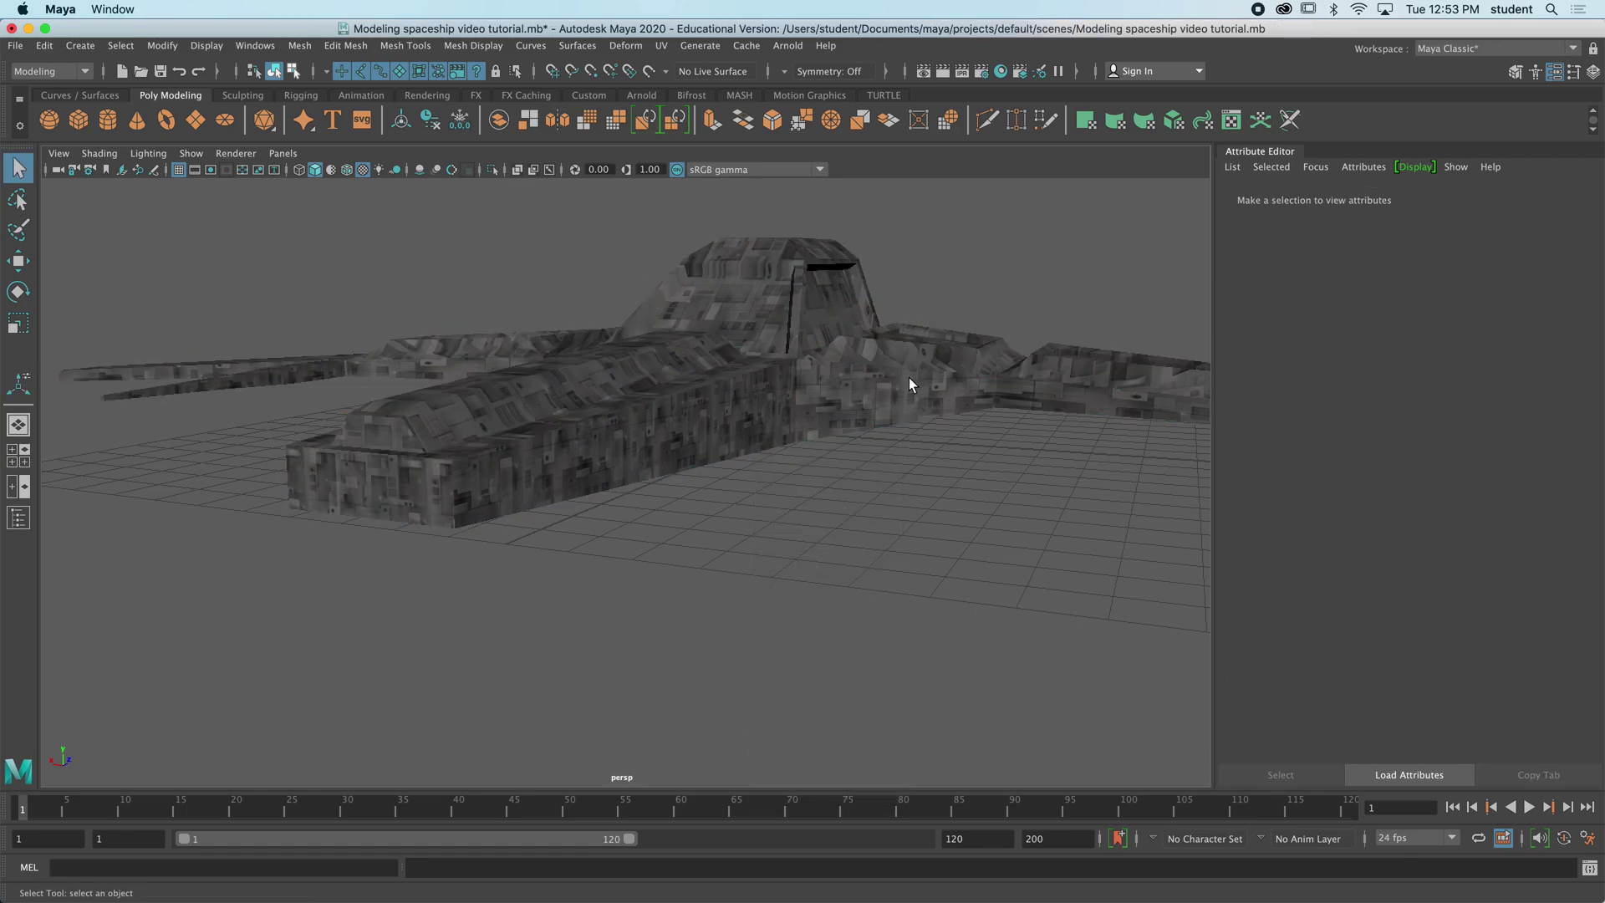
- Preview the spaceship smoothed to examine the remapped texture on its front and sides, and restore the unsmoothed display
alt+drag(909, 378, 854, 398)
click(854, 401)
key(3)
click(986, 311)
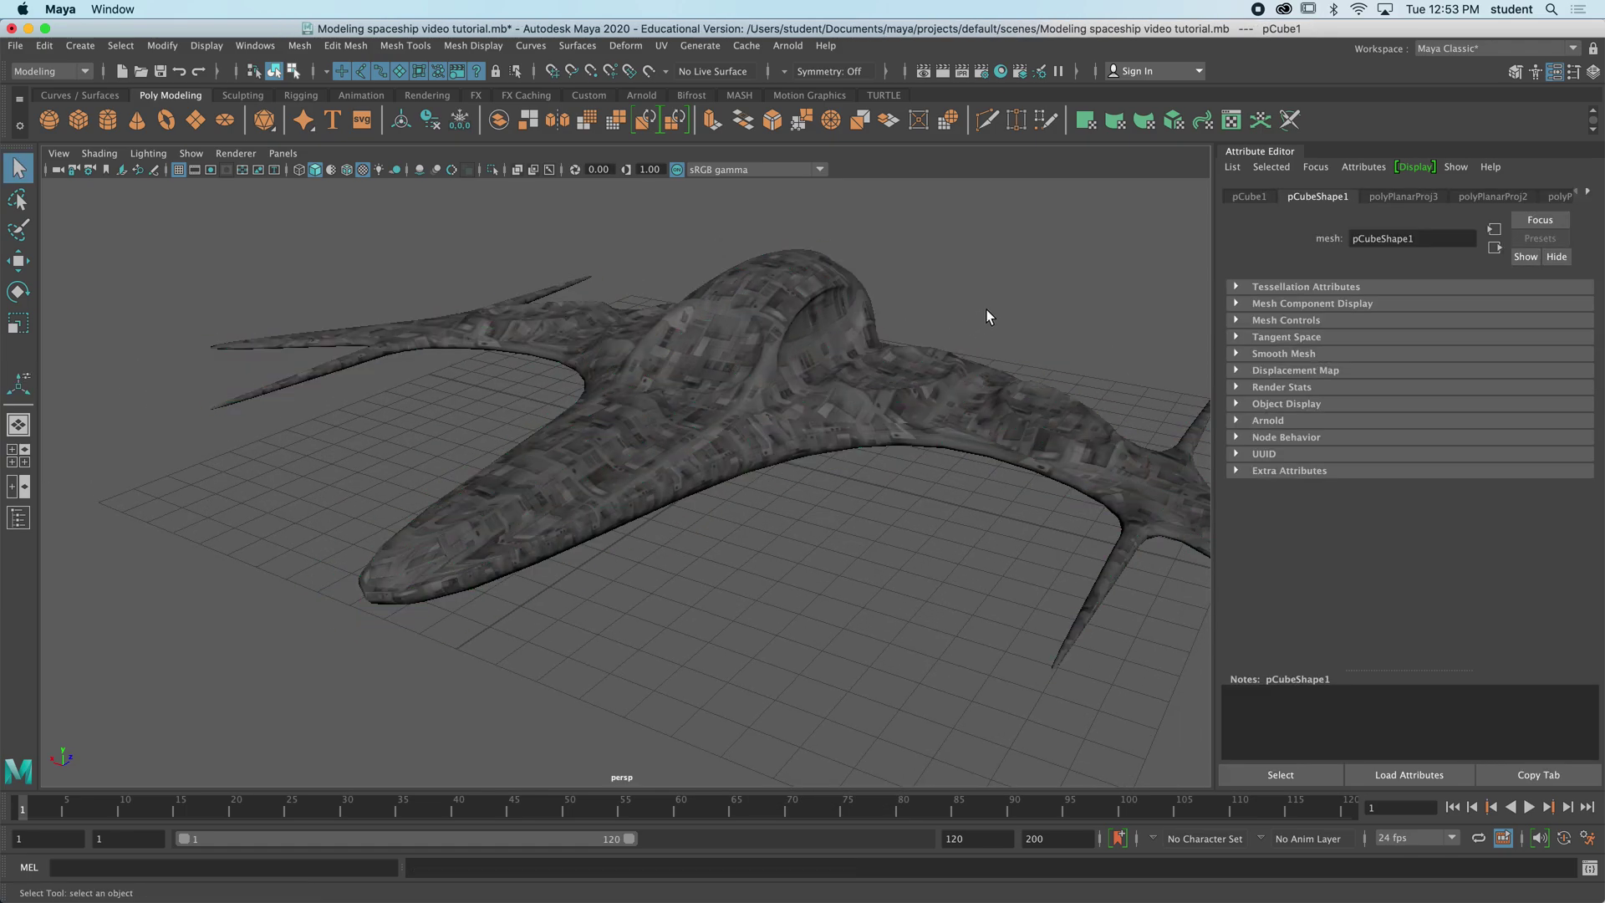
alt+drag(987, 311, 800, 505)
click(904, 452)
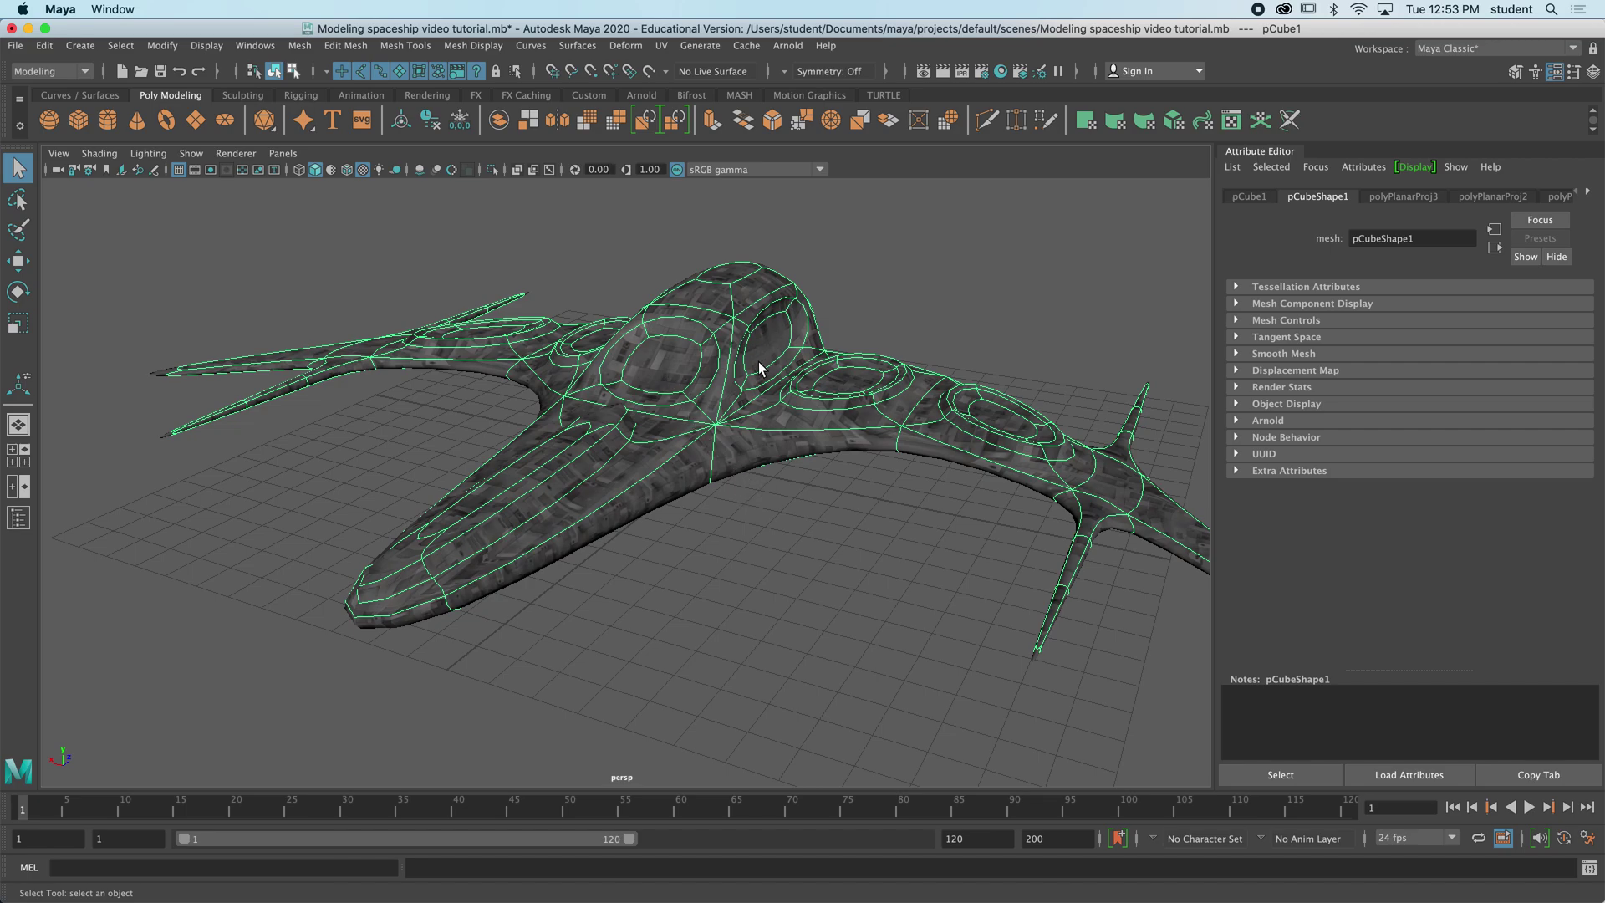
key(1)
- Select the cockpit canopy's three inset window faces: the front one and the one on each side
scroll(730, 366, up, 5)
alt+middle_drag(673, 376, 714, 398)
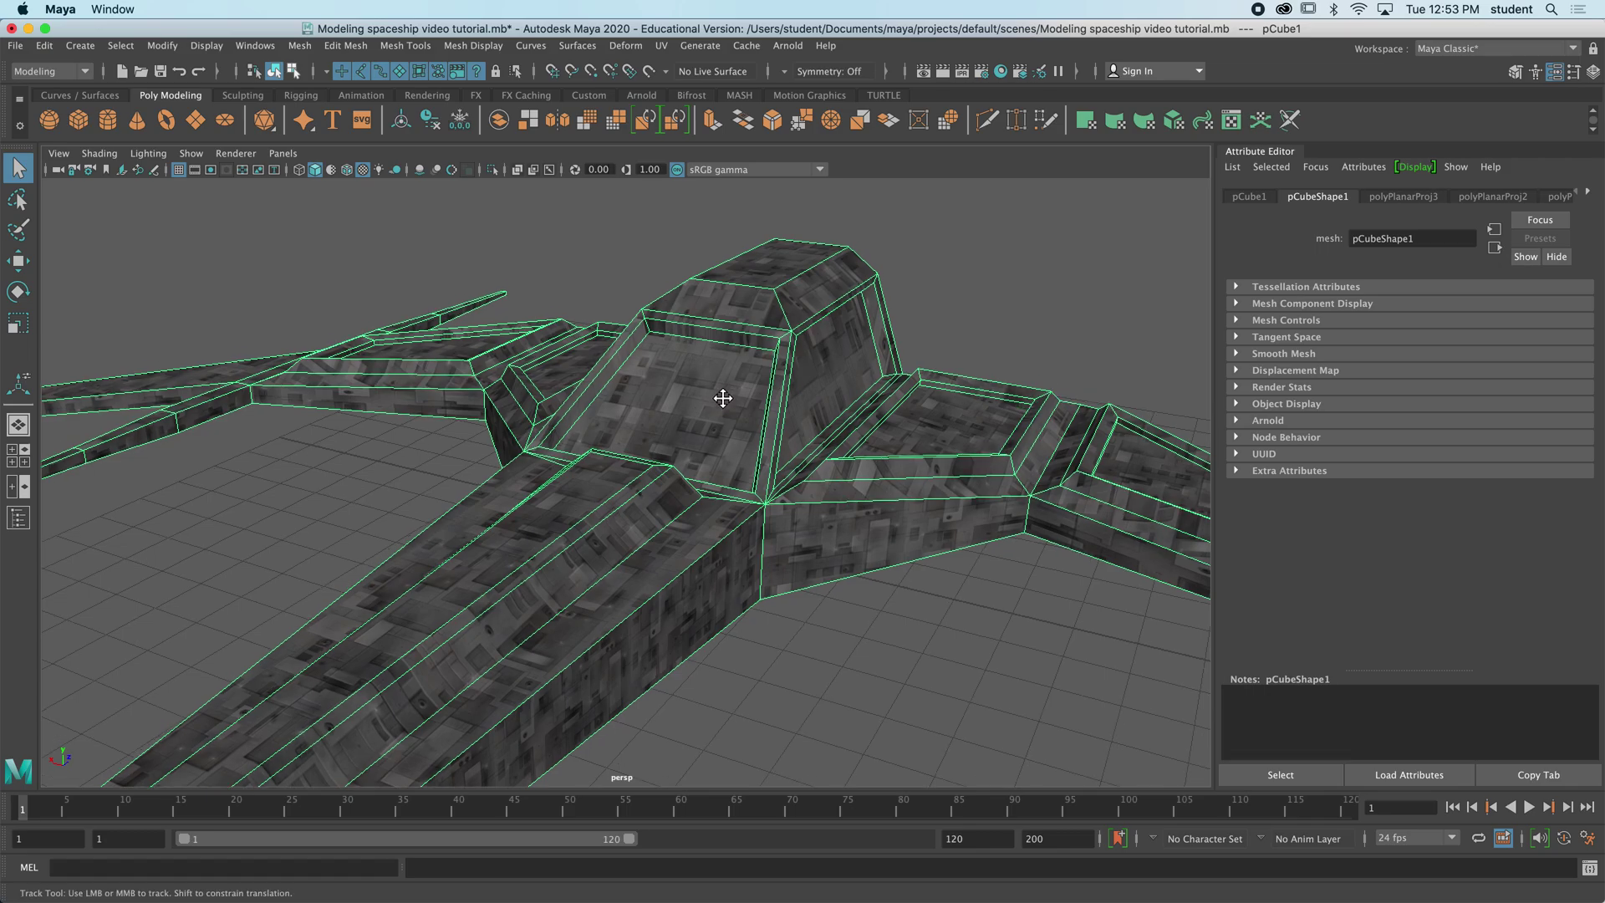
right_drag(715, 398, 712, 433)
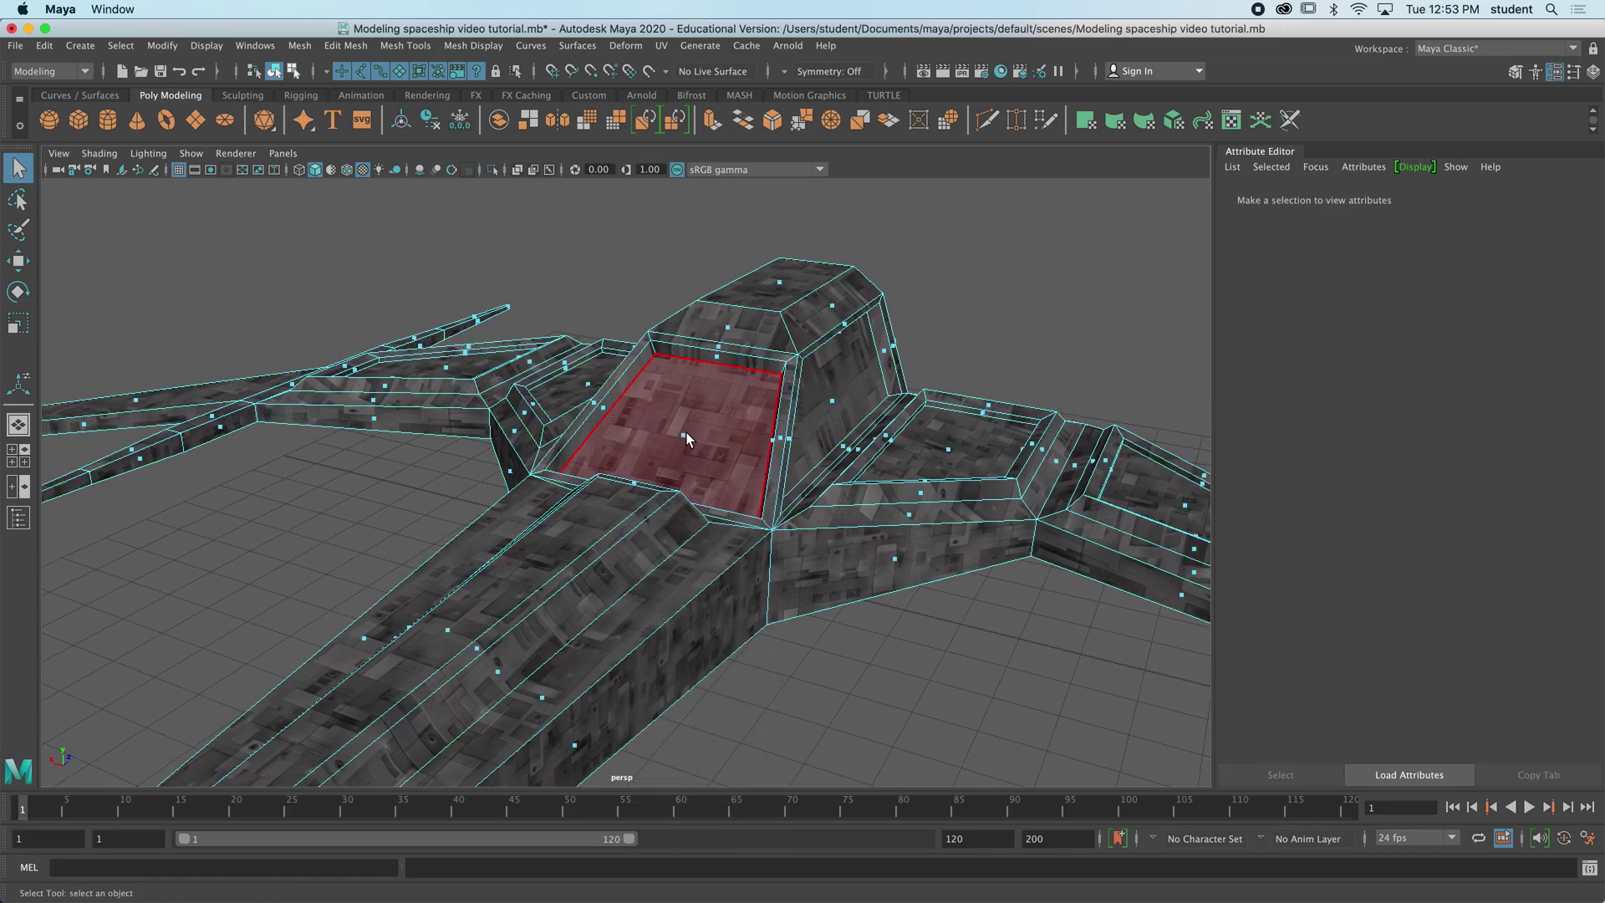
click(711, 431)
alt+drag(835, 448, 832, 437)
shift+click(836, 428)
alt+drag(694, 464, 522, 420)
shift+click(545, 385)
mouse_move(750, 431)
alt+mouse_down()
mouse_move(778, 444)
mouse_move(757, 445)
alt+mouse_up()
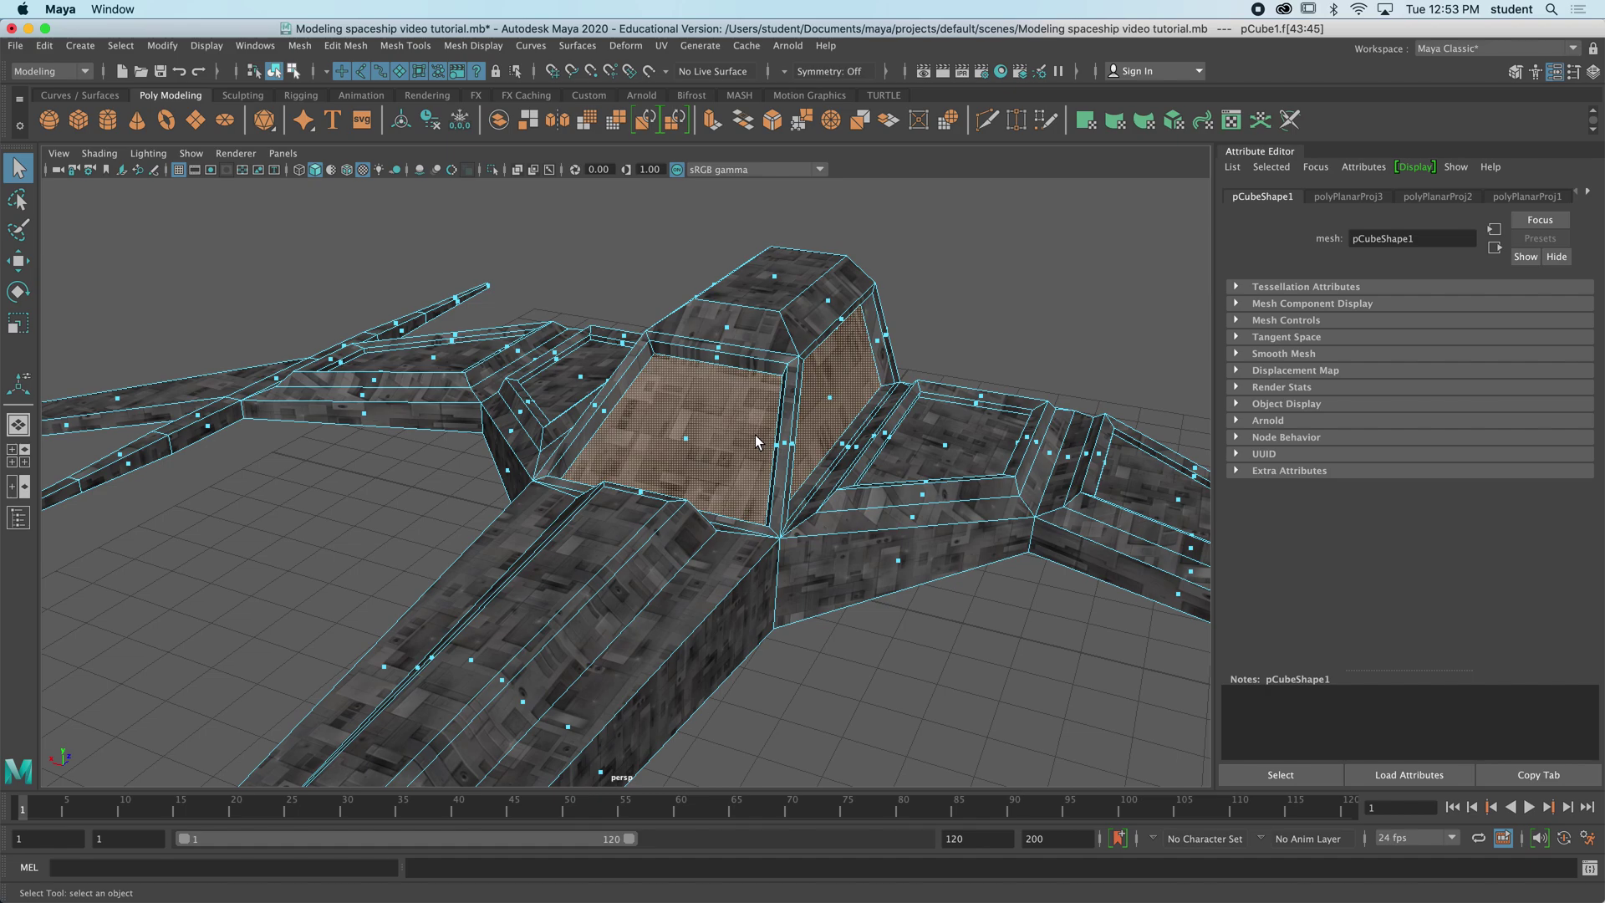
- Assign a new aiStandardSurface material with a black base color to the selected window faces, and return to object mode
right_click(727, 405)
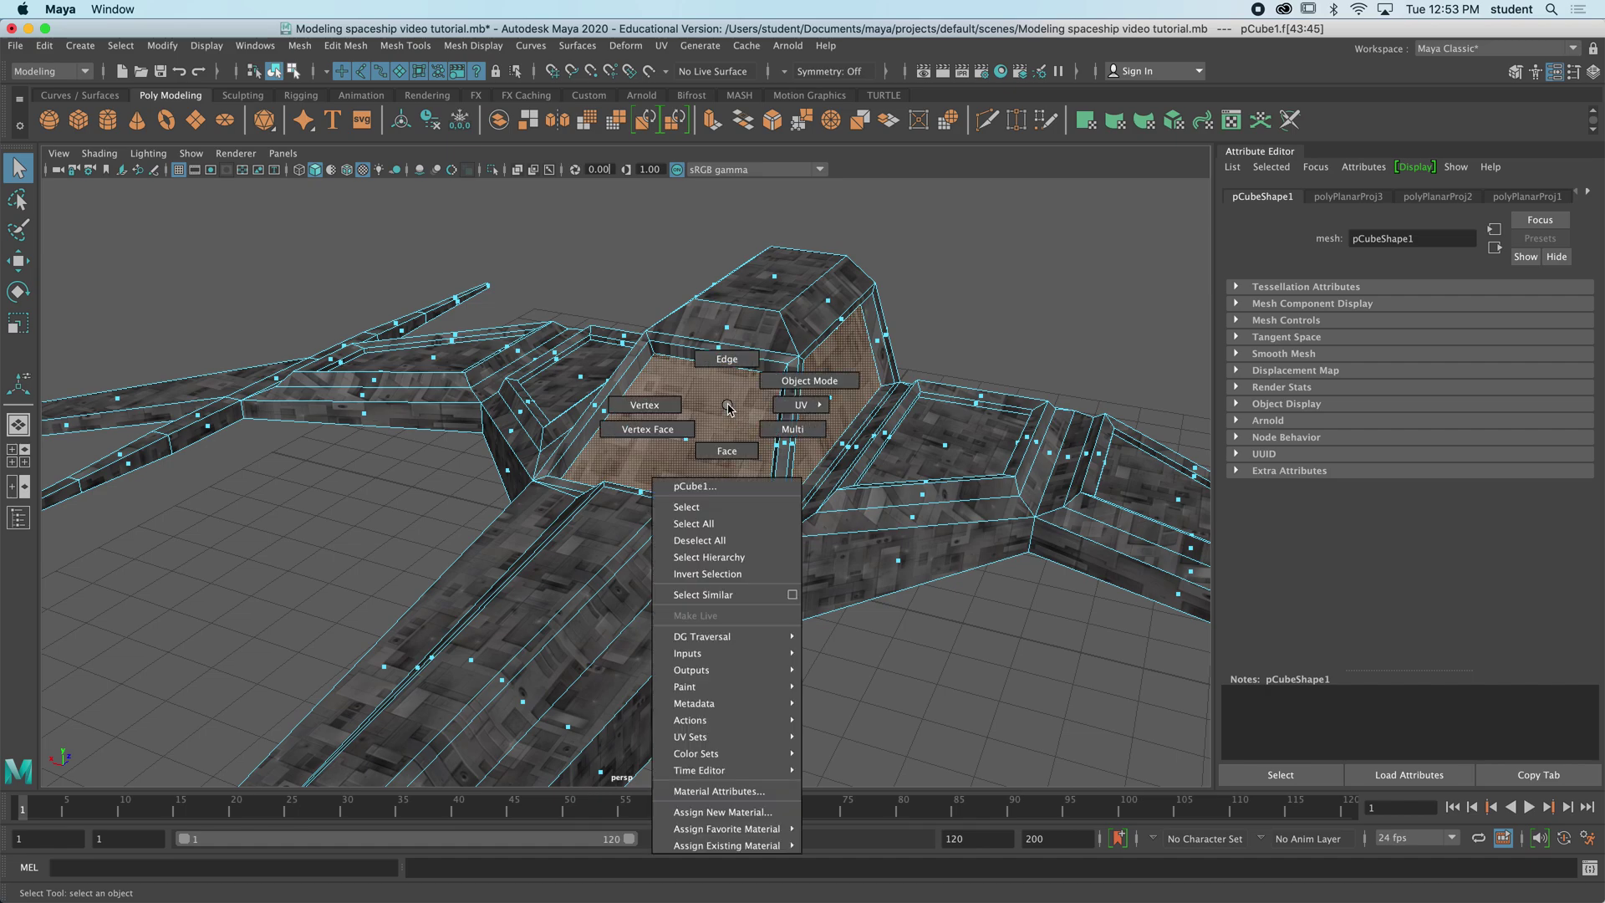
click(763, 813)
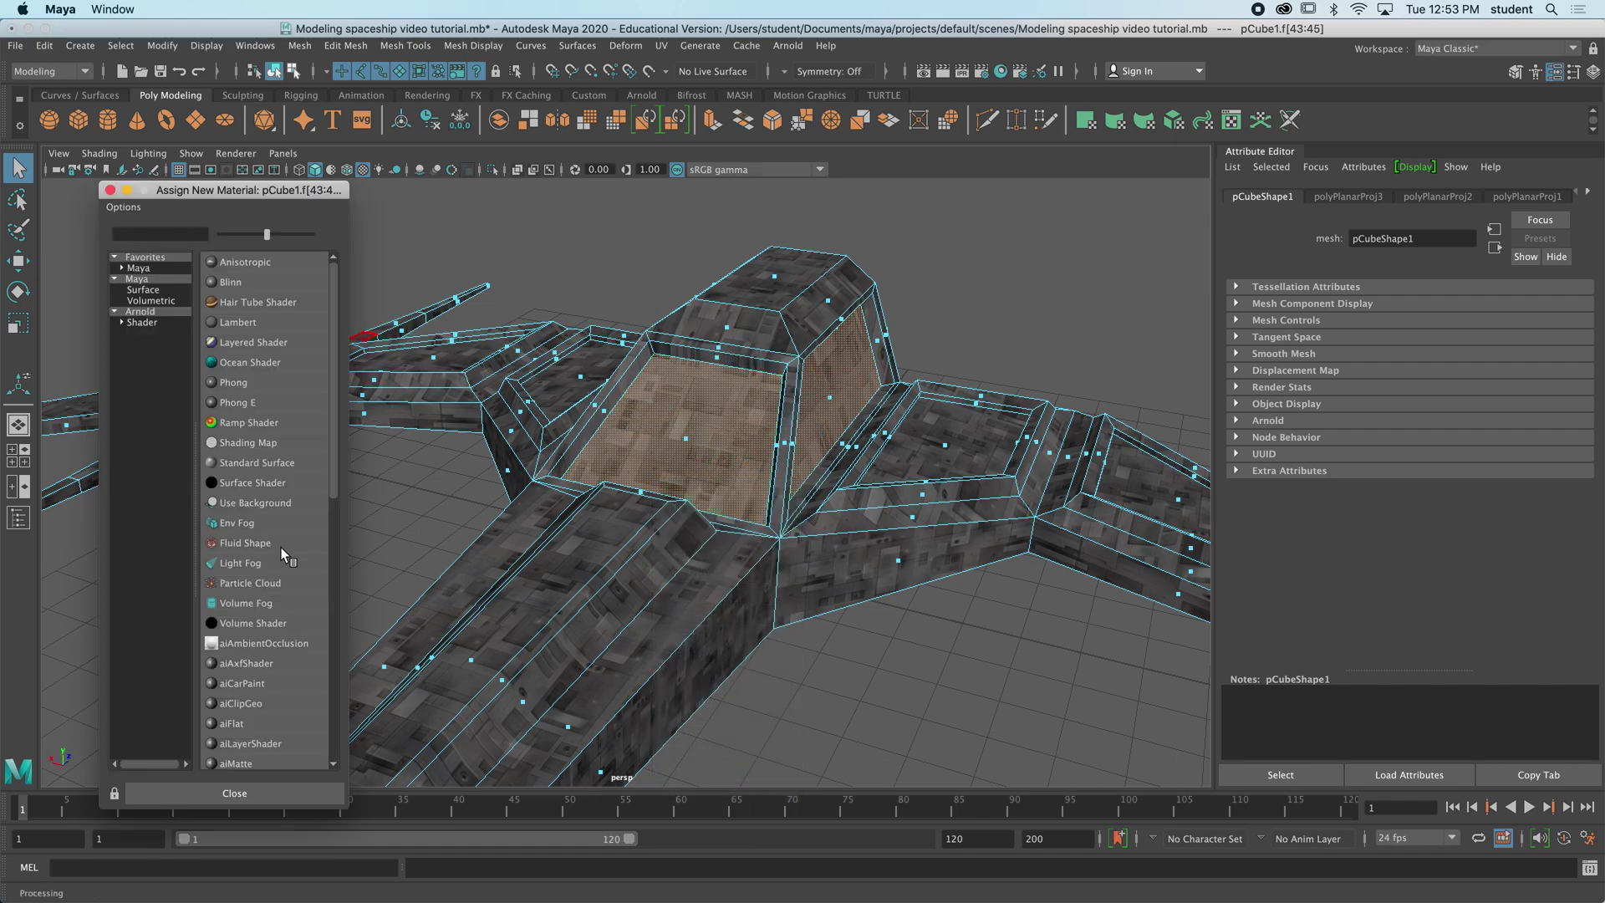
click(142, 311)
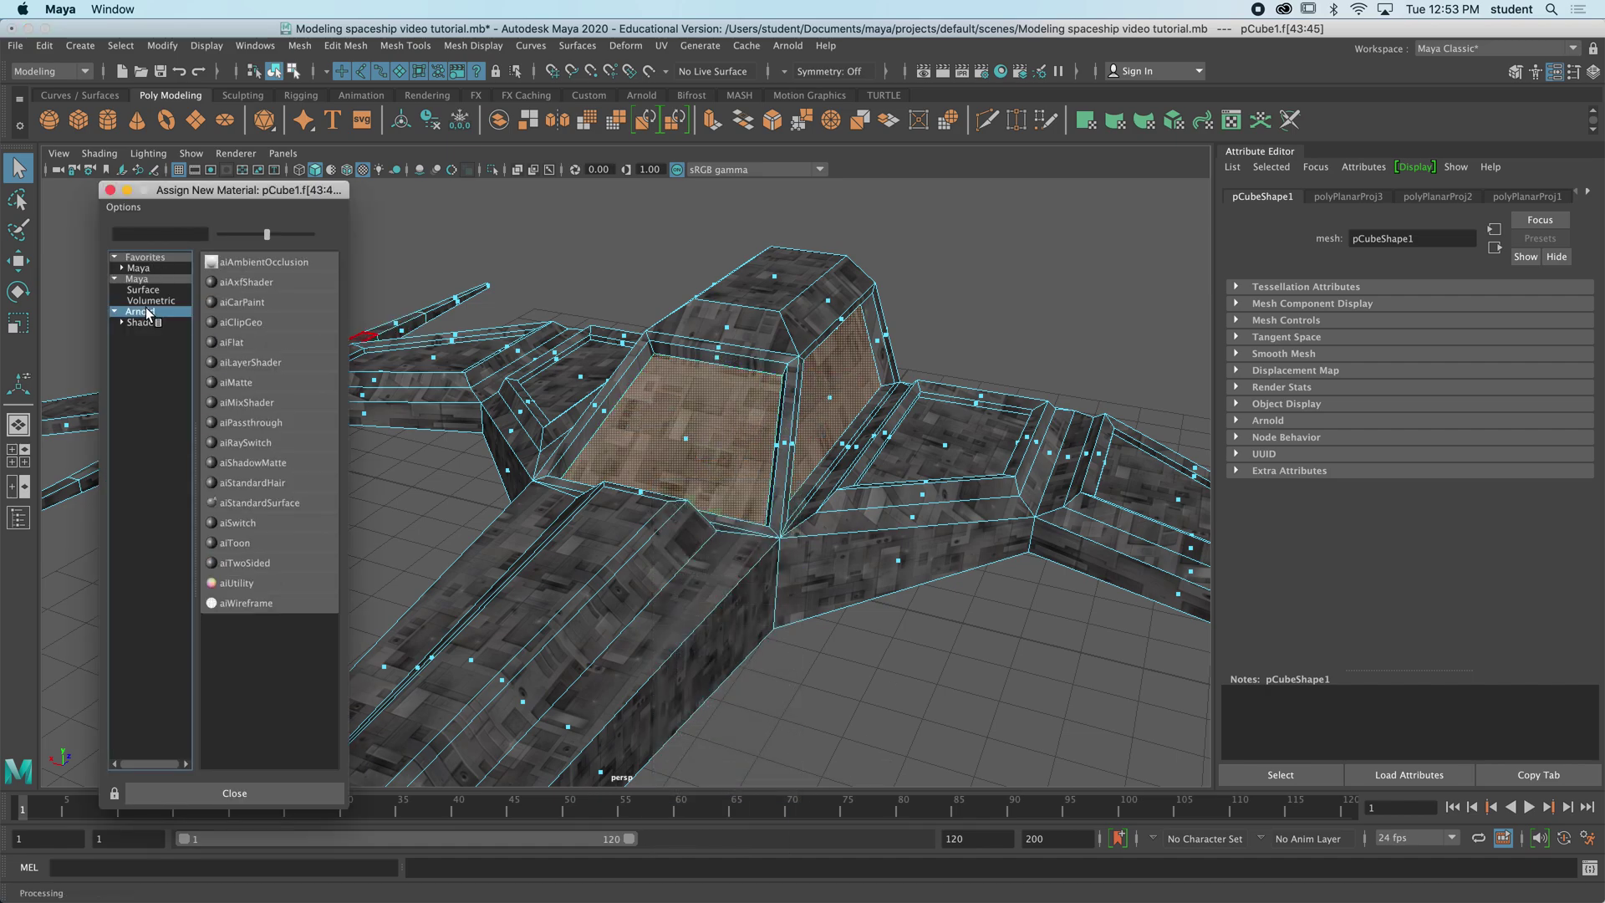
click(255, 502)
click(1376, 407)
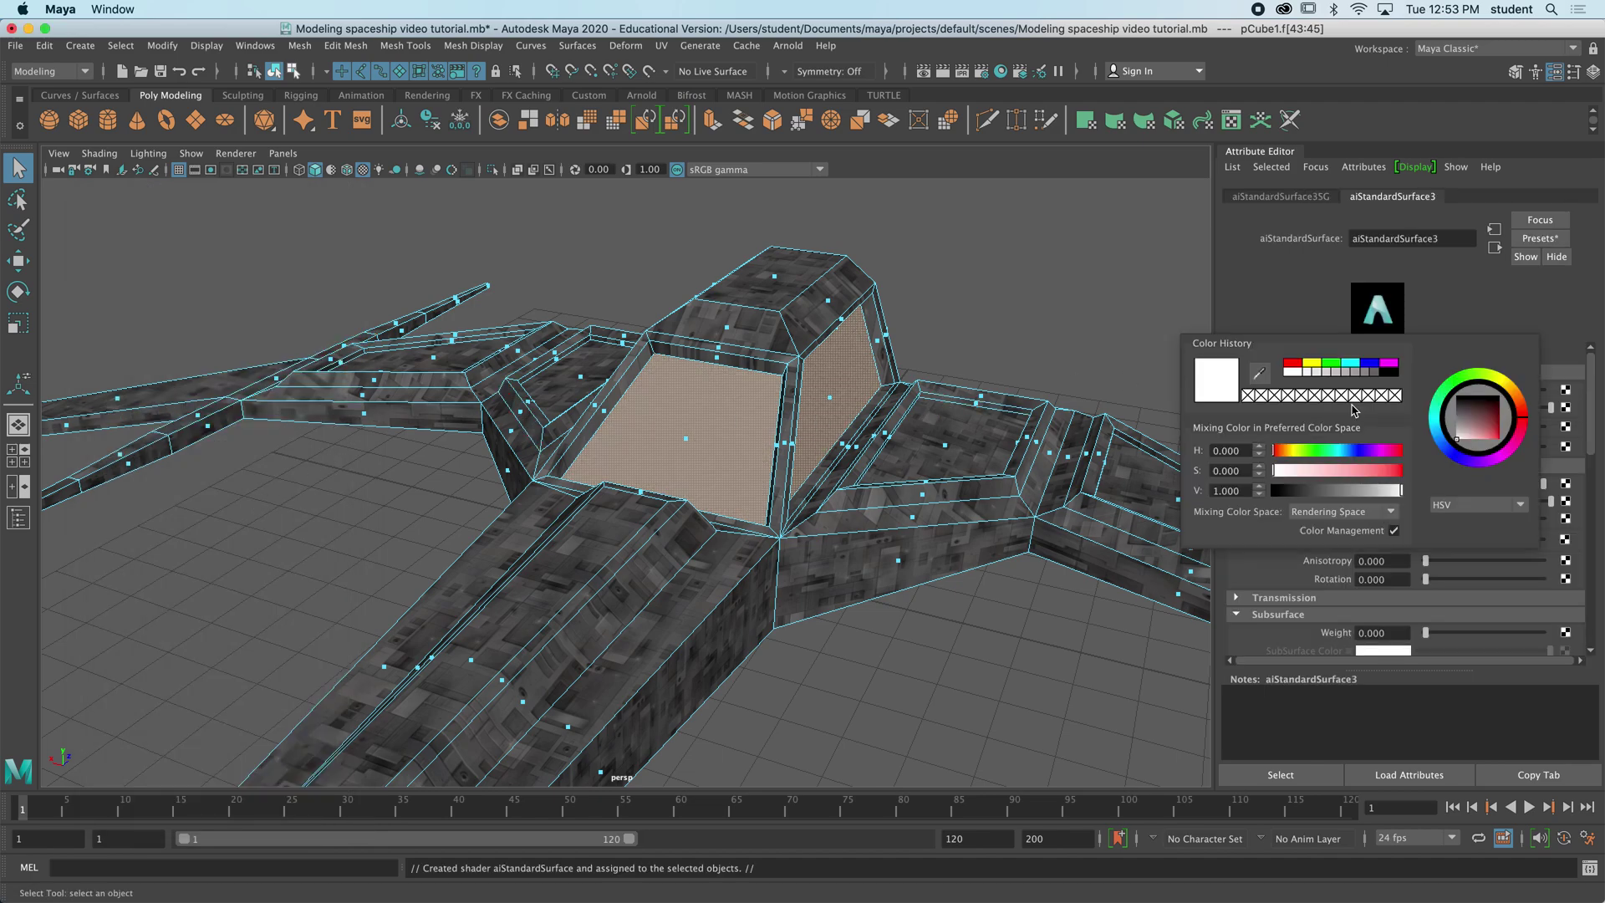
click(1391, 375)
alt+drag(1036, 357, 827, 345)
right_click(829, 344)
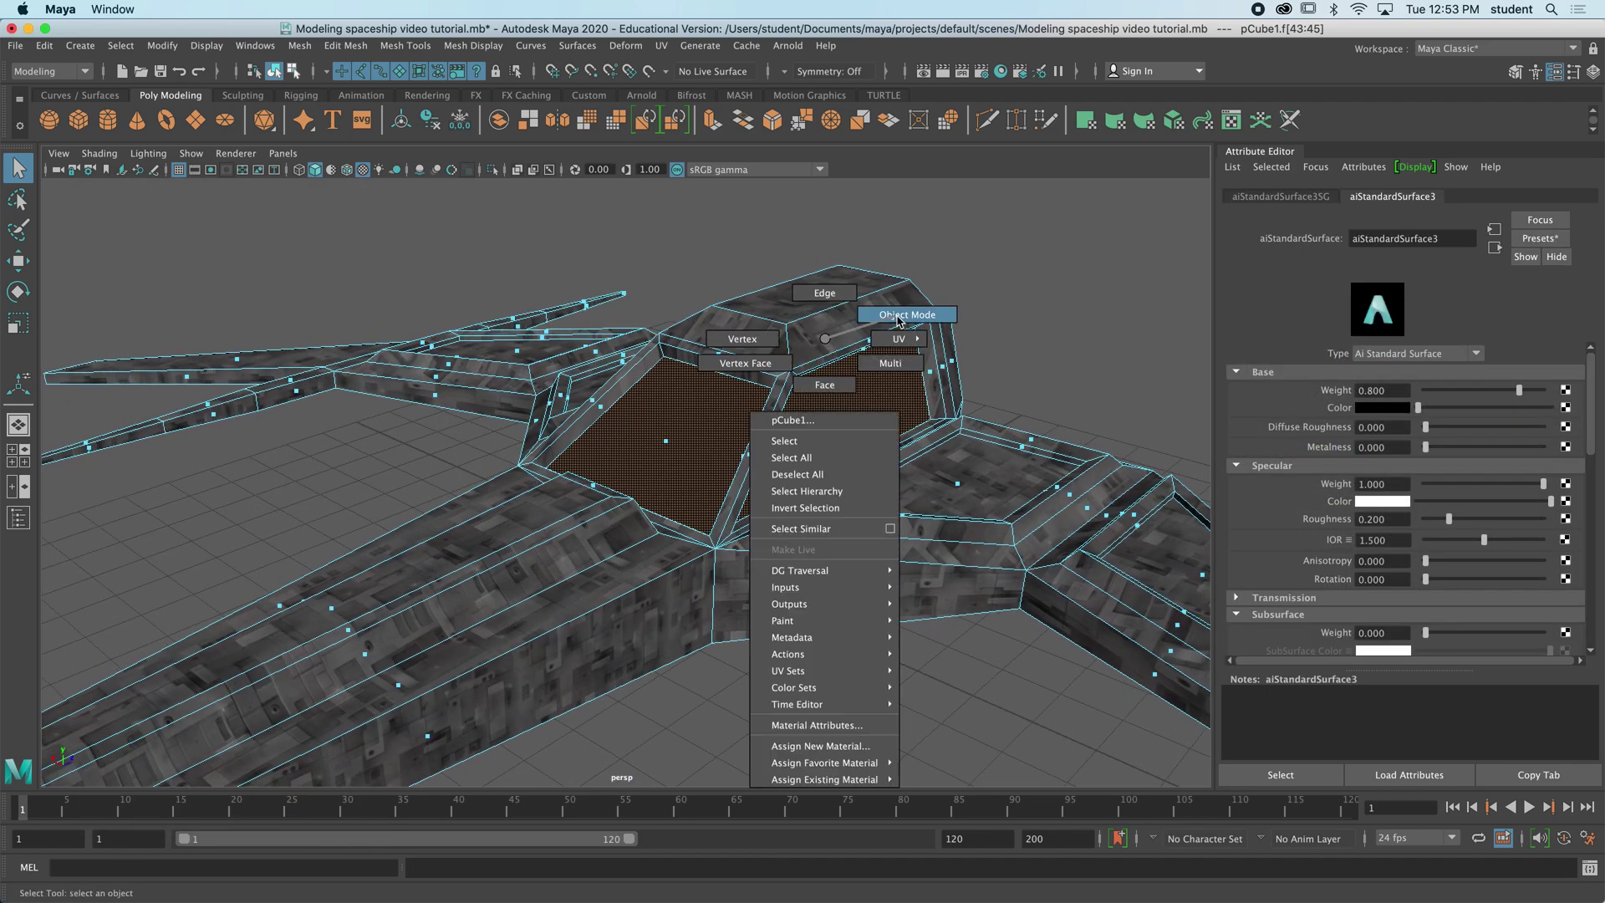
click(1075, 313)
- Display the spaceship in smooth preview and inspect the black windows around the canopy up close
scroll(978, 391, down, 3)
alt+drag(978, 391, 841, 433)
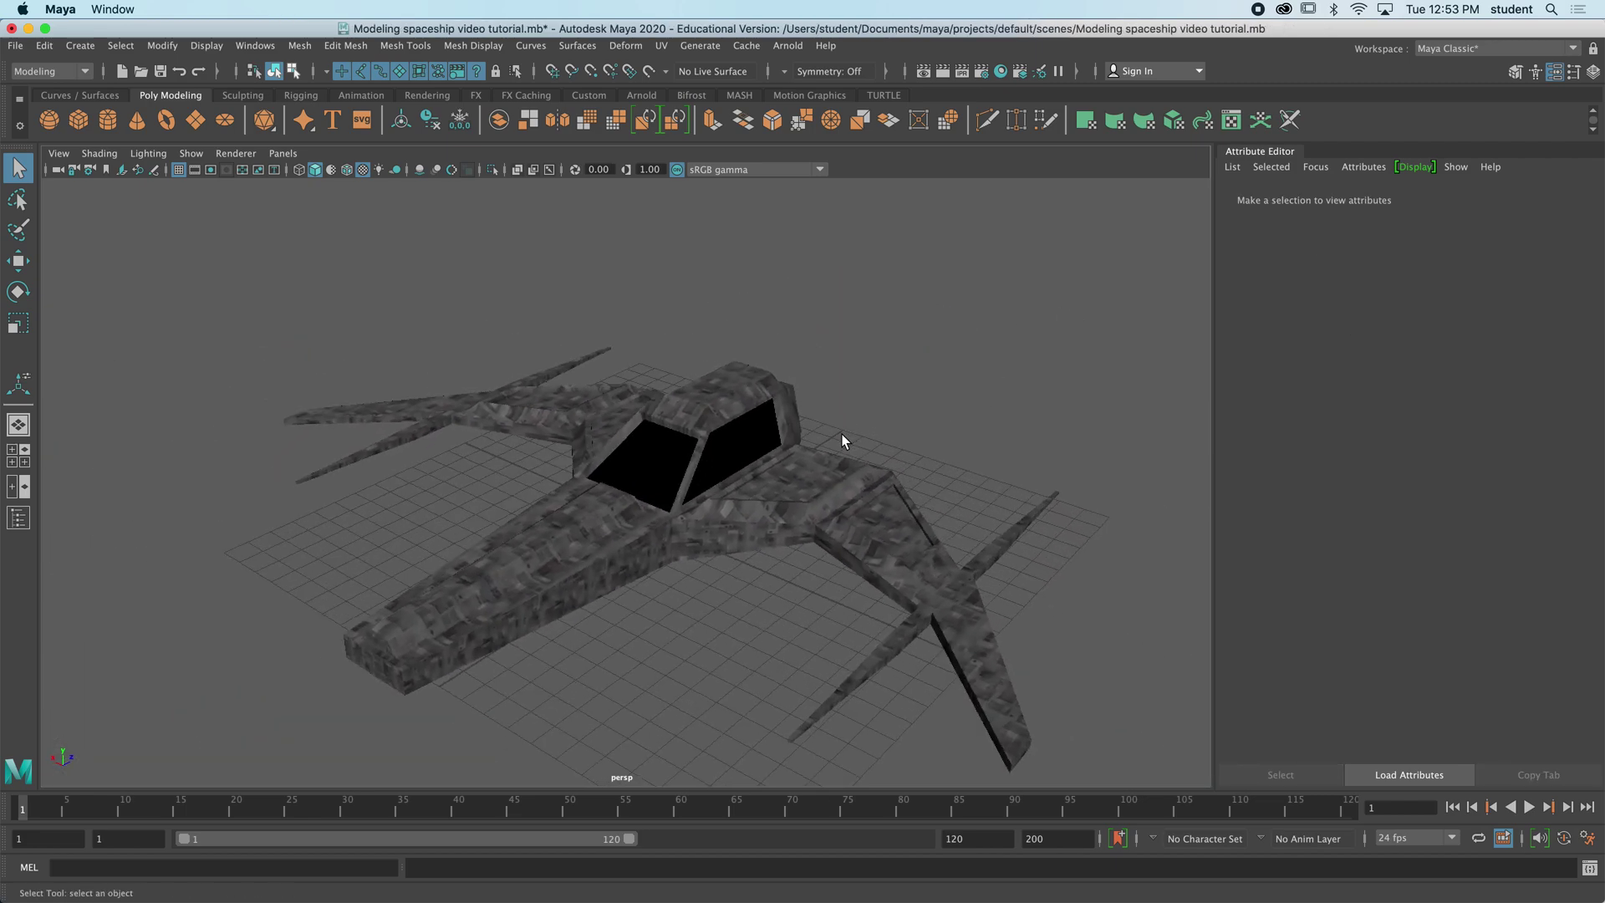
click(737, 439)
key(3)
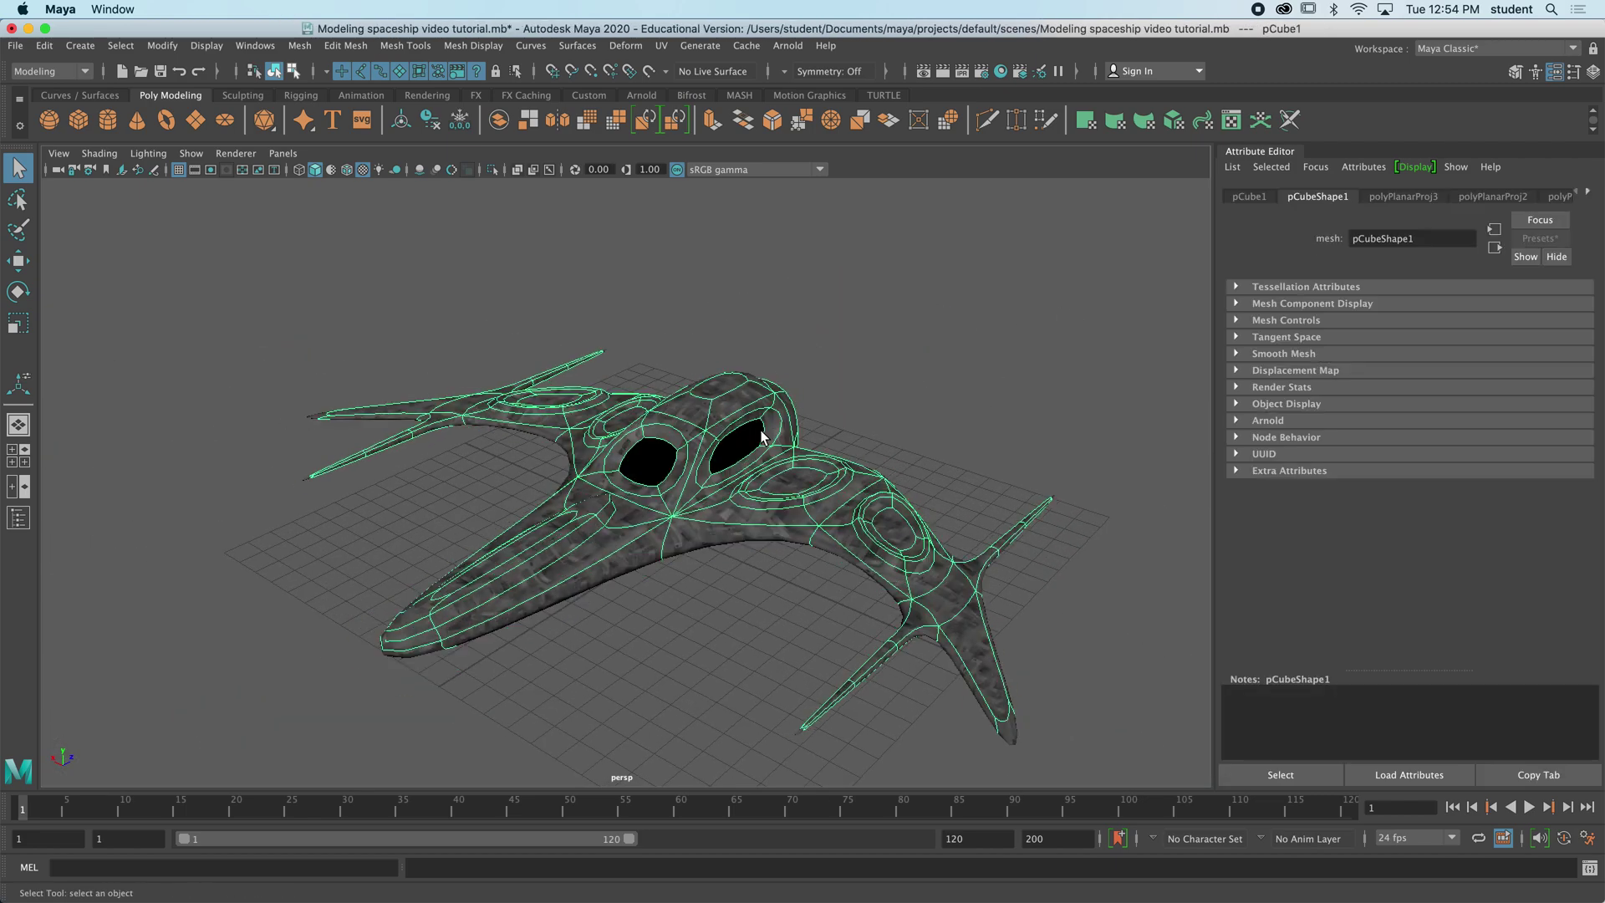
click(824, 460)
alt+drag(824, 459, 860, 404)
scroll(734, 472, up, 5)
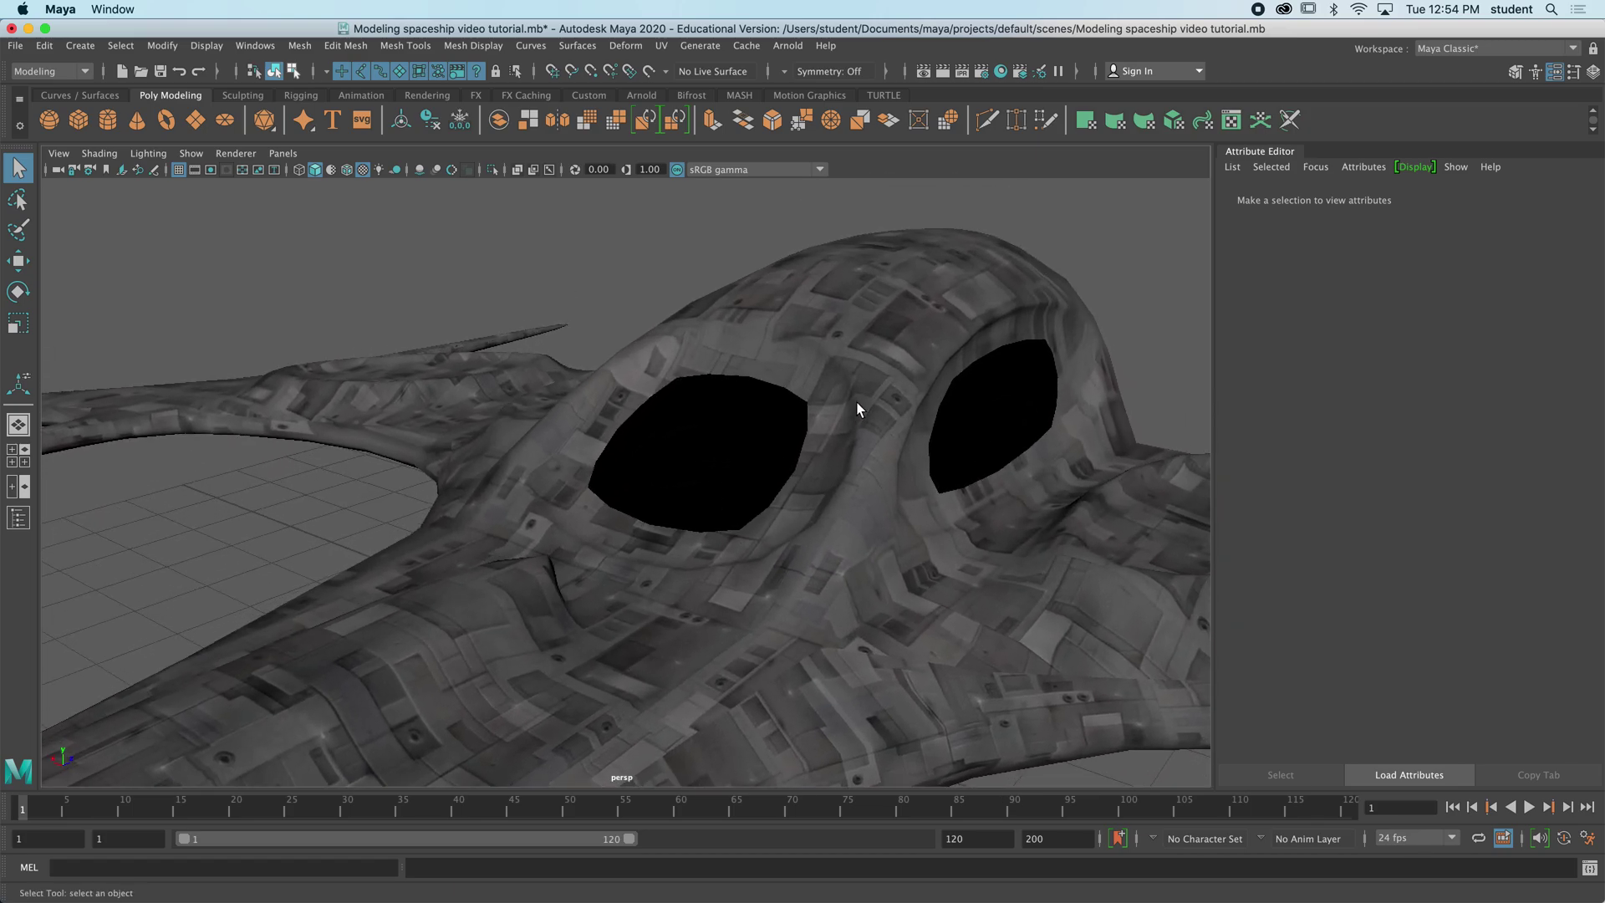
click(876, 380)
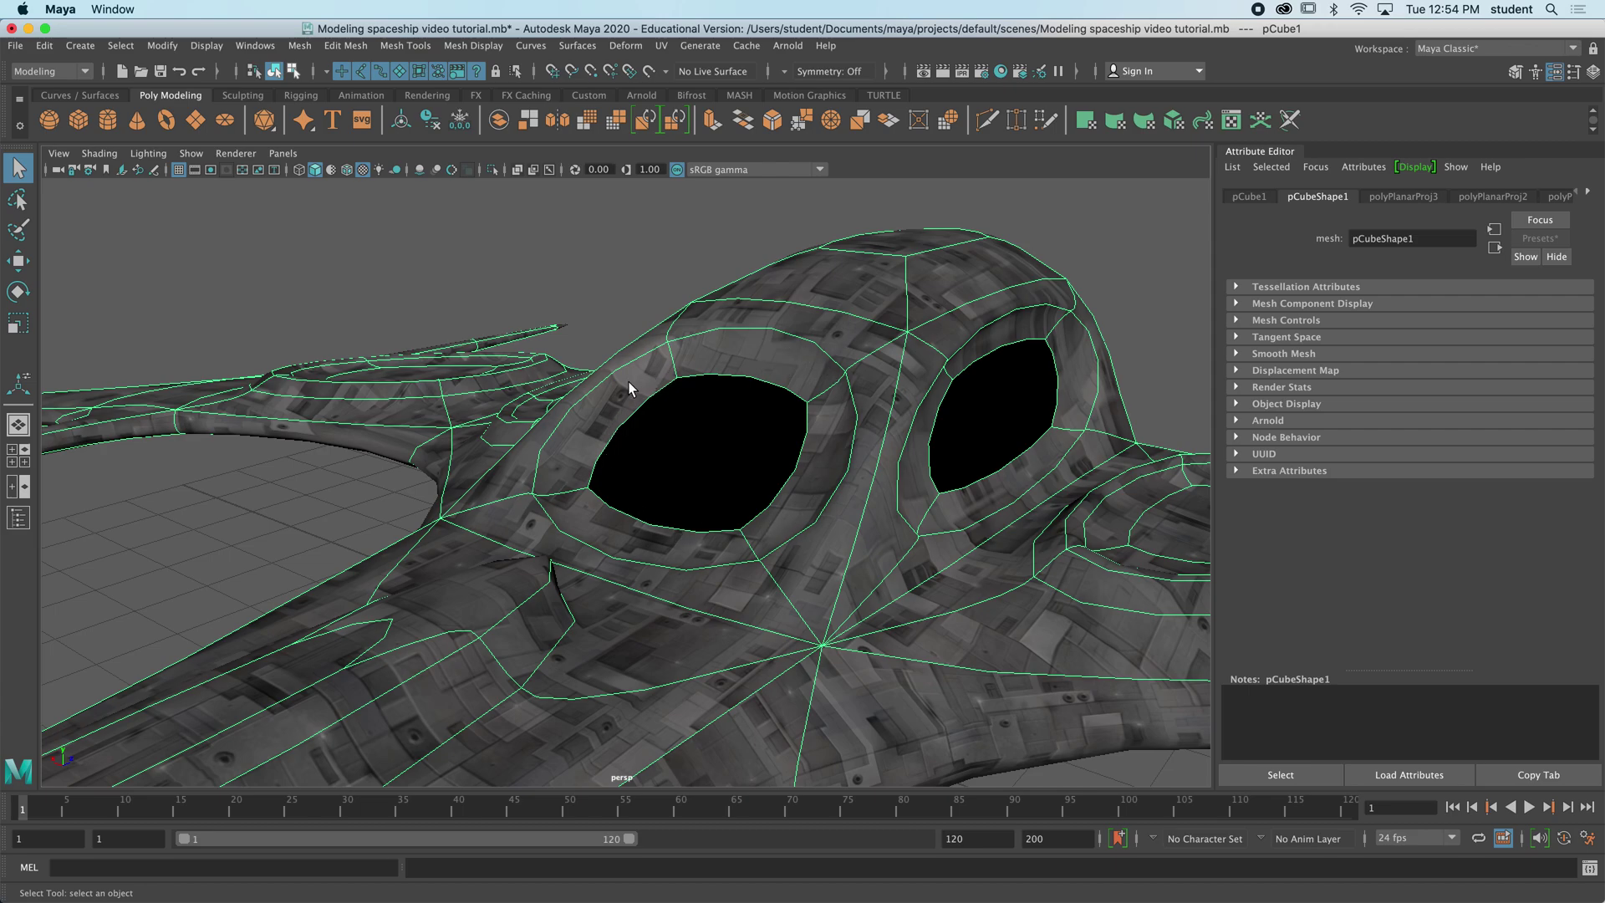
alt+drag(865, 473, 881, 385)
alt+drag(696, 500, 691, 504)
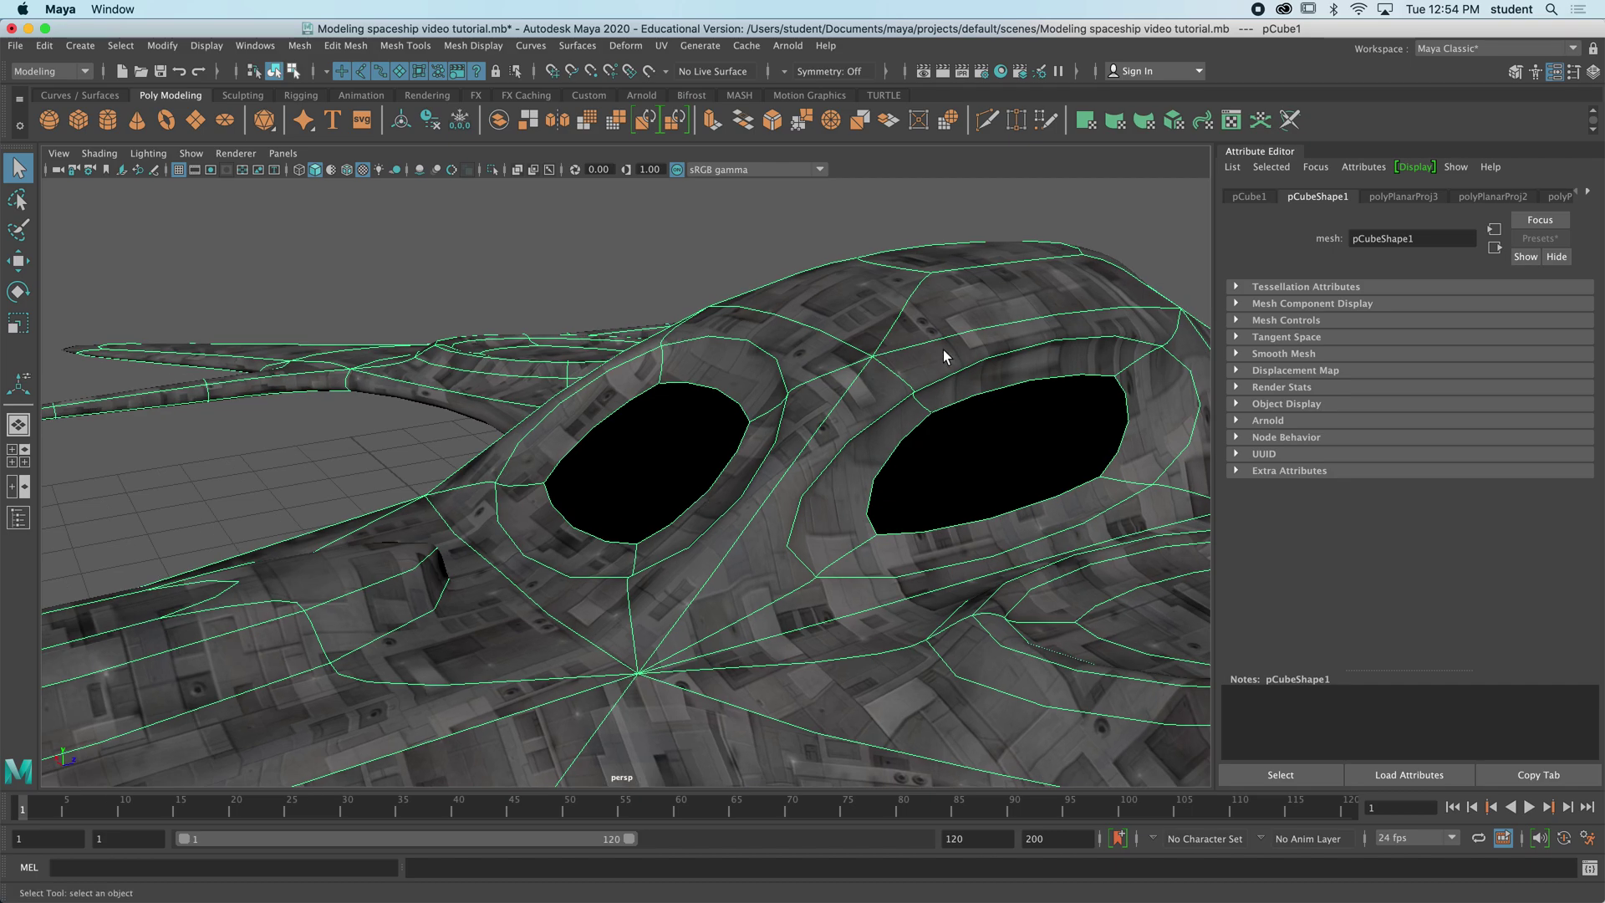
- Select the ring of border faces around the front canopy window and around the adjacent side window
right_drag(927, 329, 930, 378)
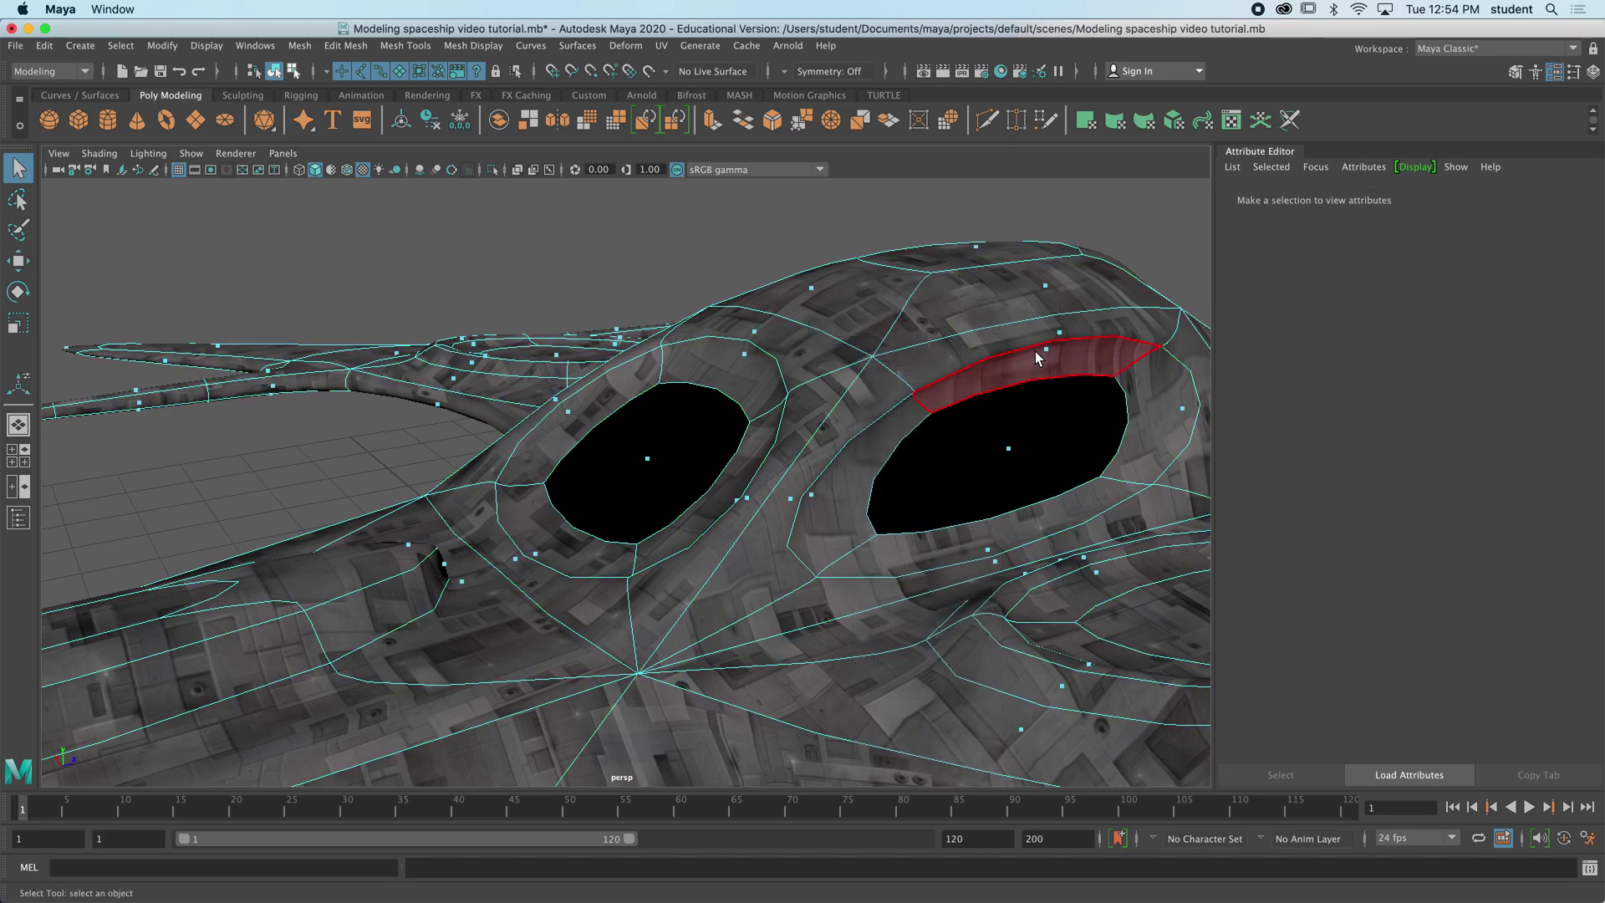
click(1039, 351)
shift+click(815, 500)
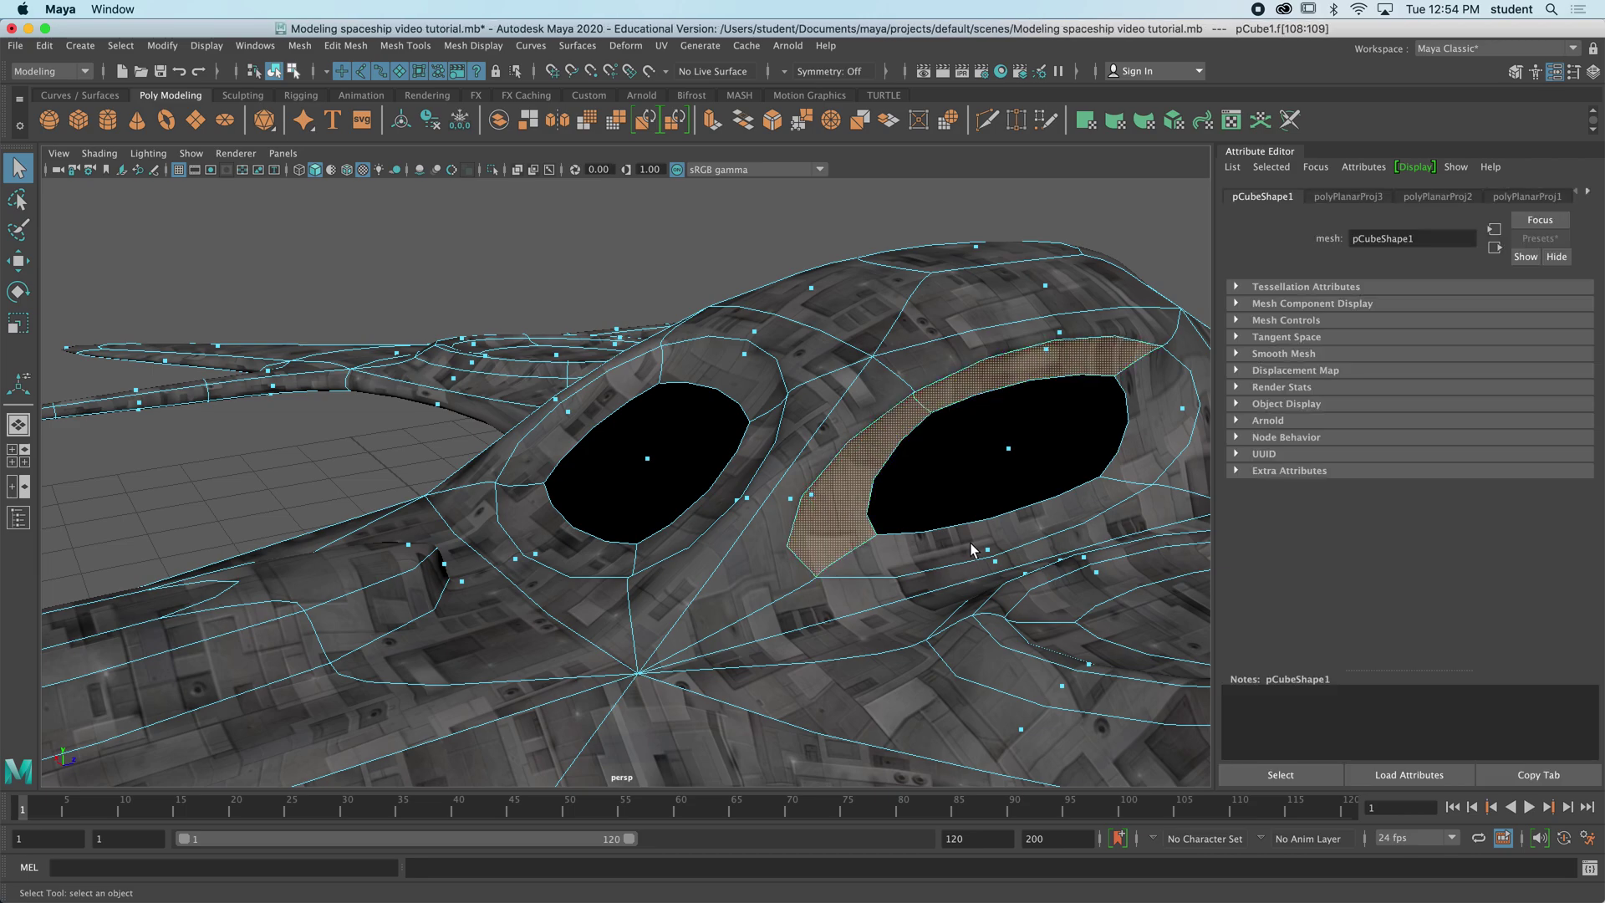
shift+click(982, 553)
shift+click(1185, 411)
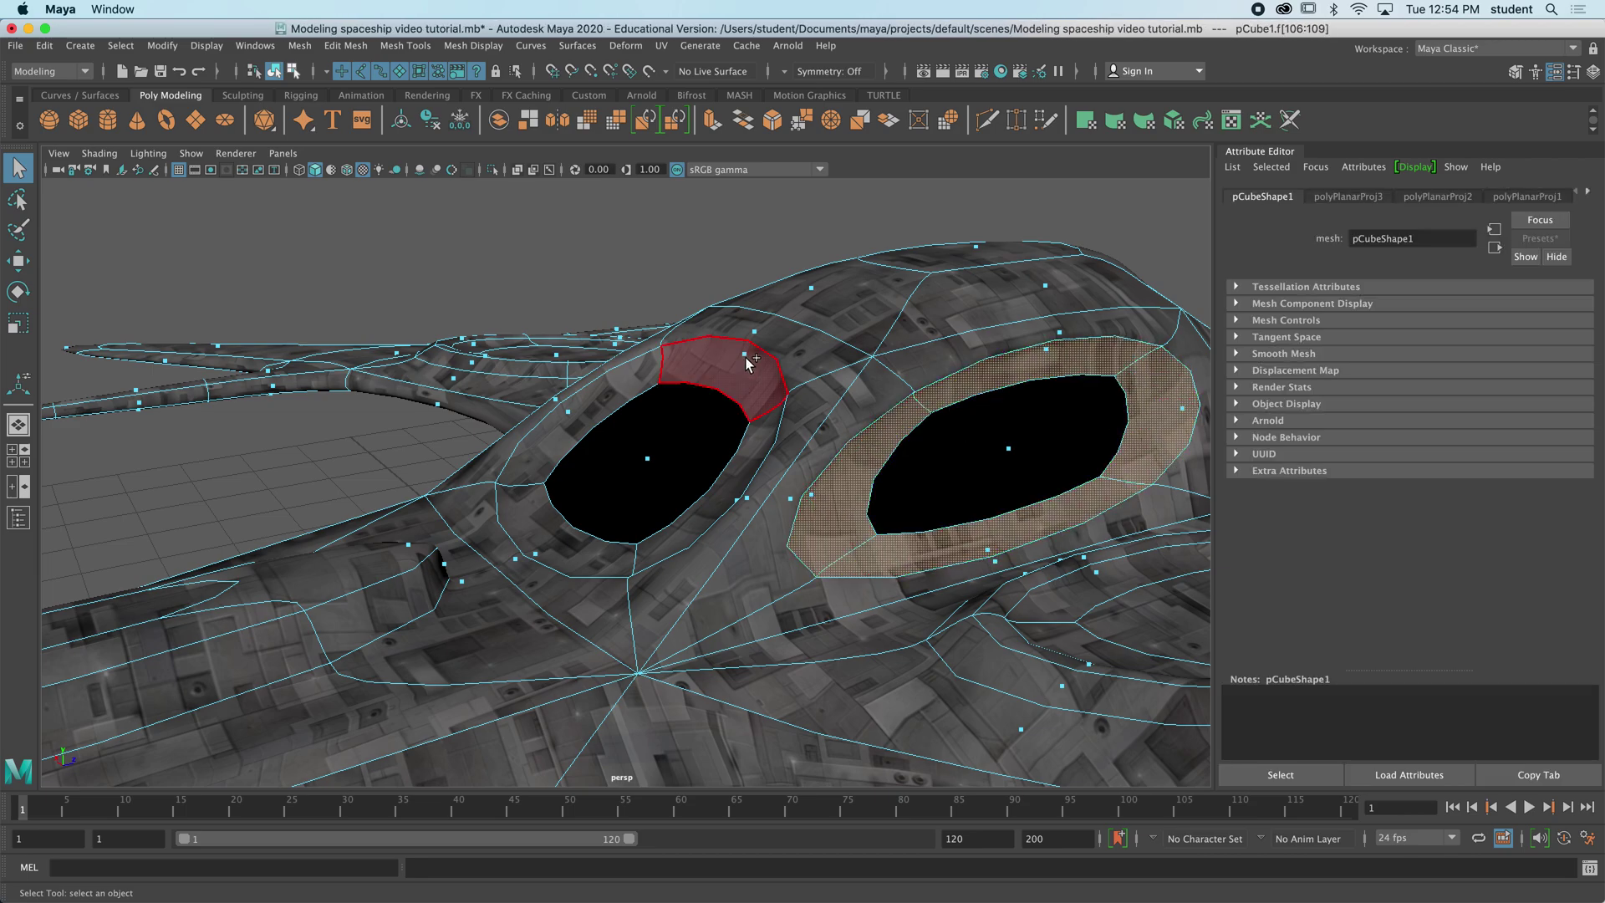
shift+click(746, 361)
shift+click(550, 468)
shift+click(544, 557)
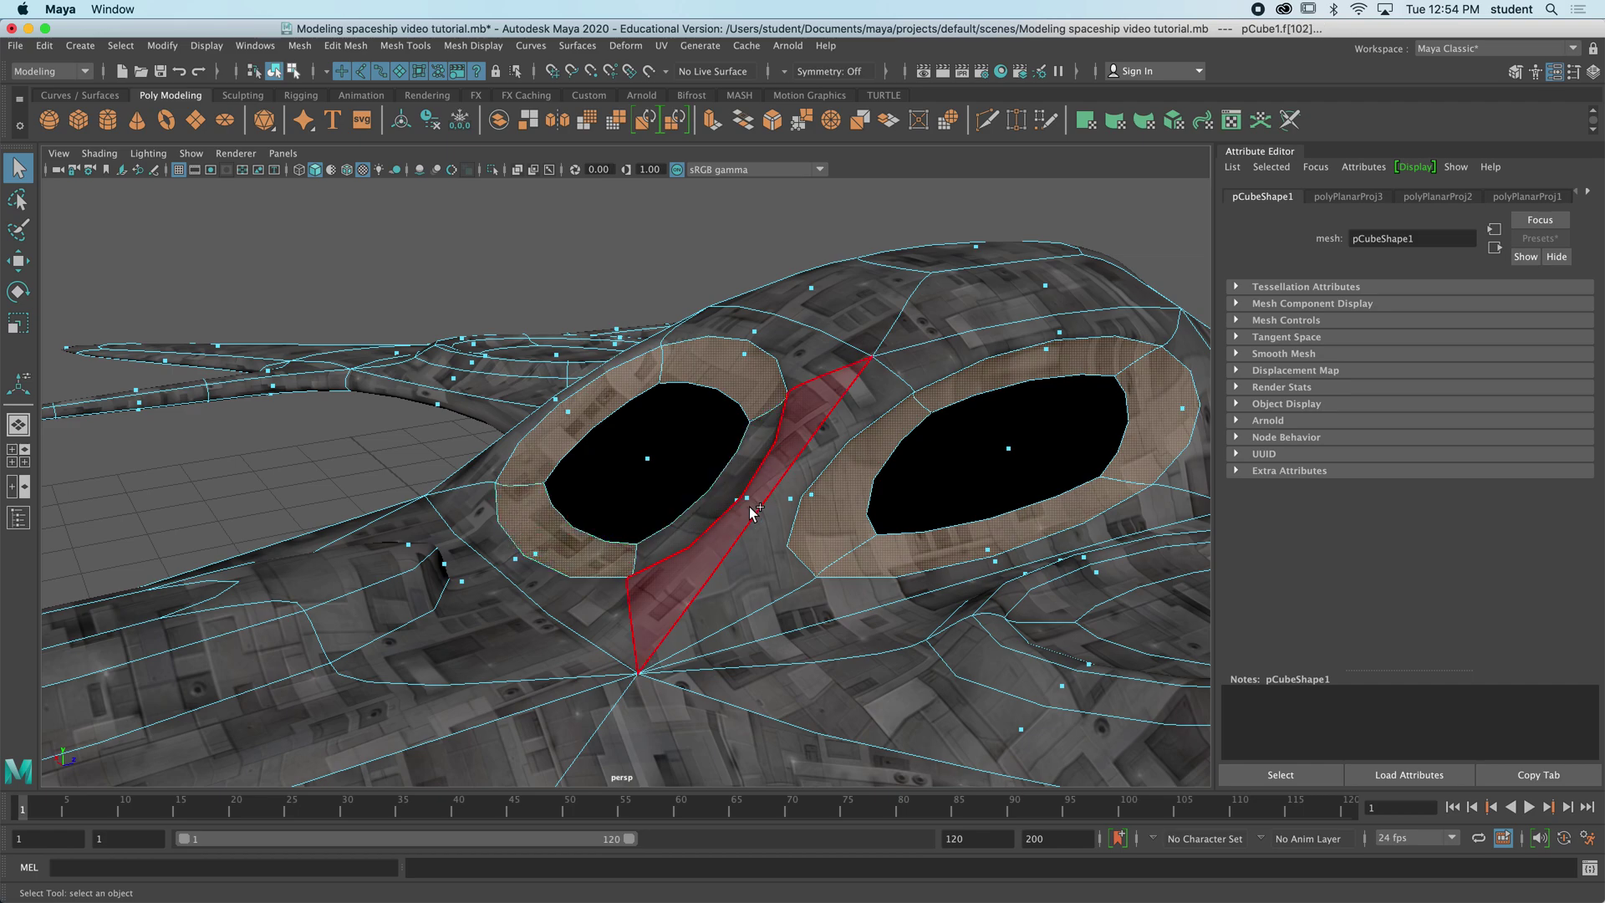
shift+click(735, 504)
- Add the four border faces around the canopy's opposite side window to the selection
alt+drag(735, 505, 432, 361)
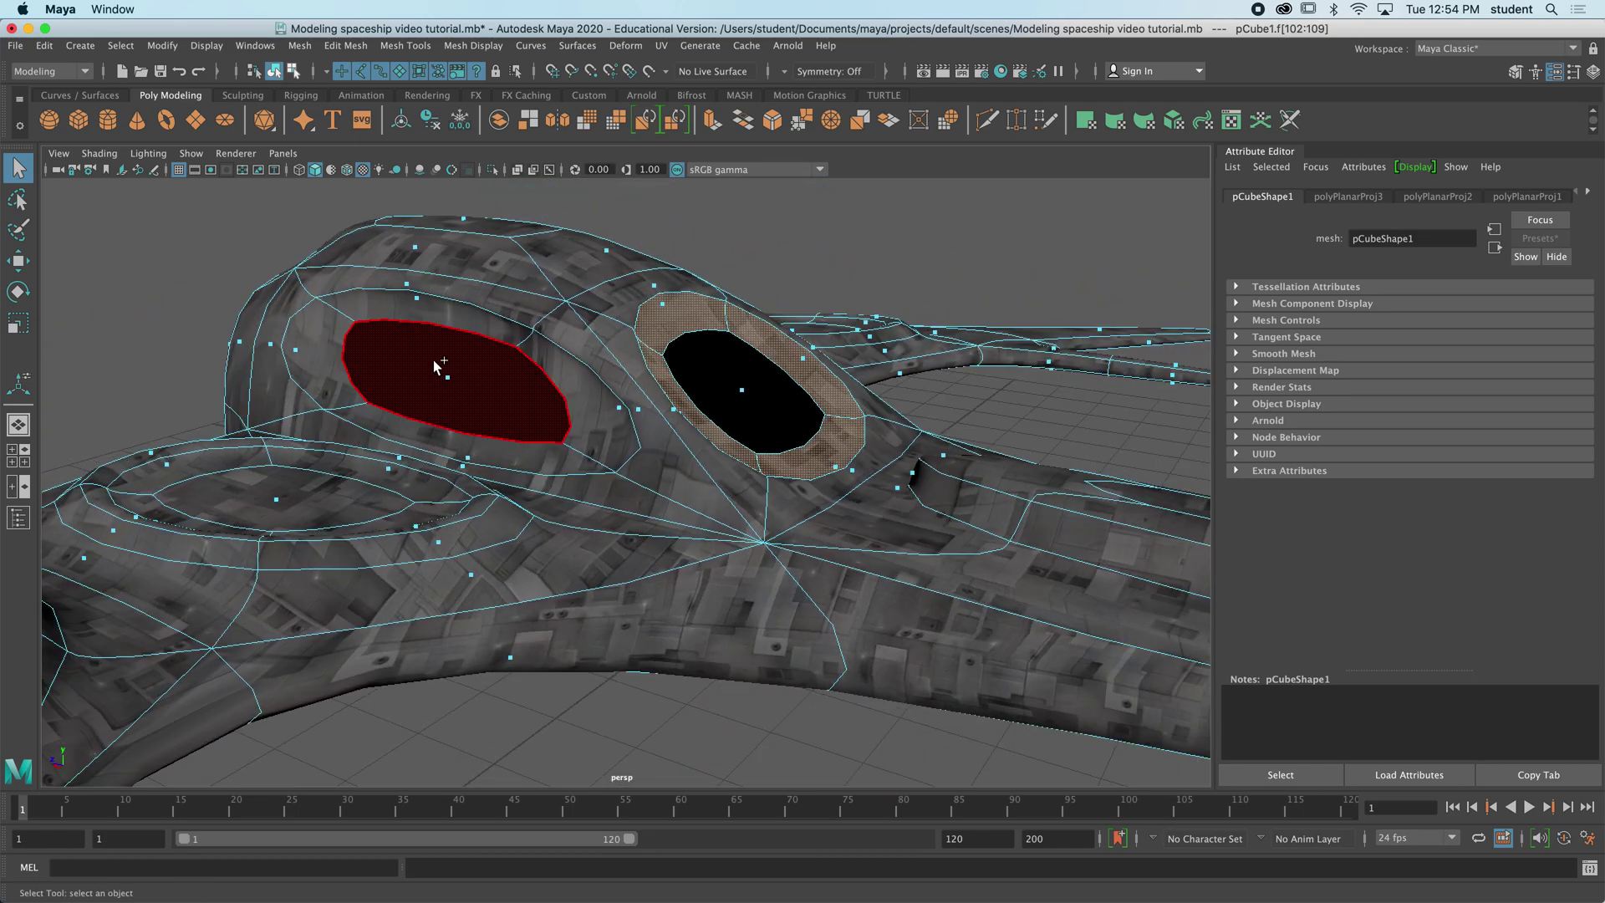
shift+click(419, 305)
shift+click(314, 357)
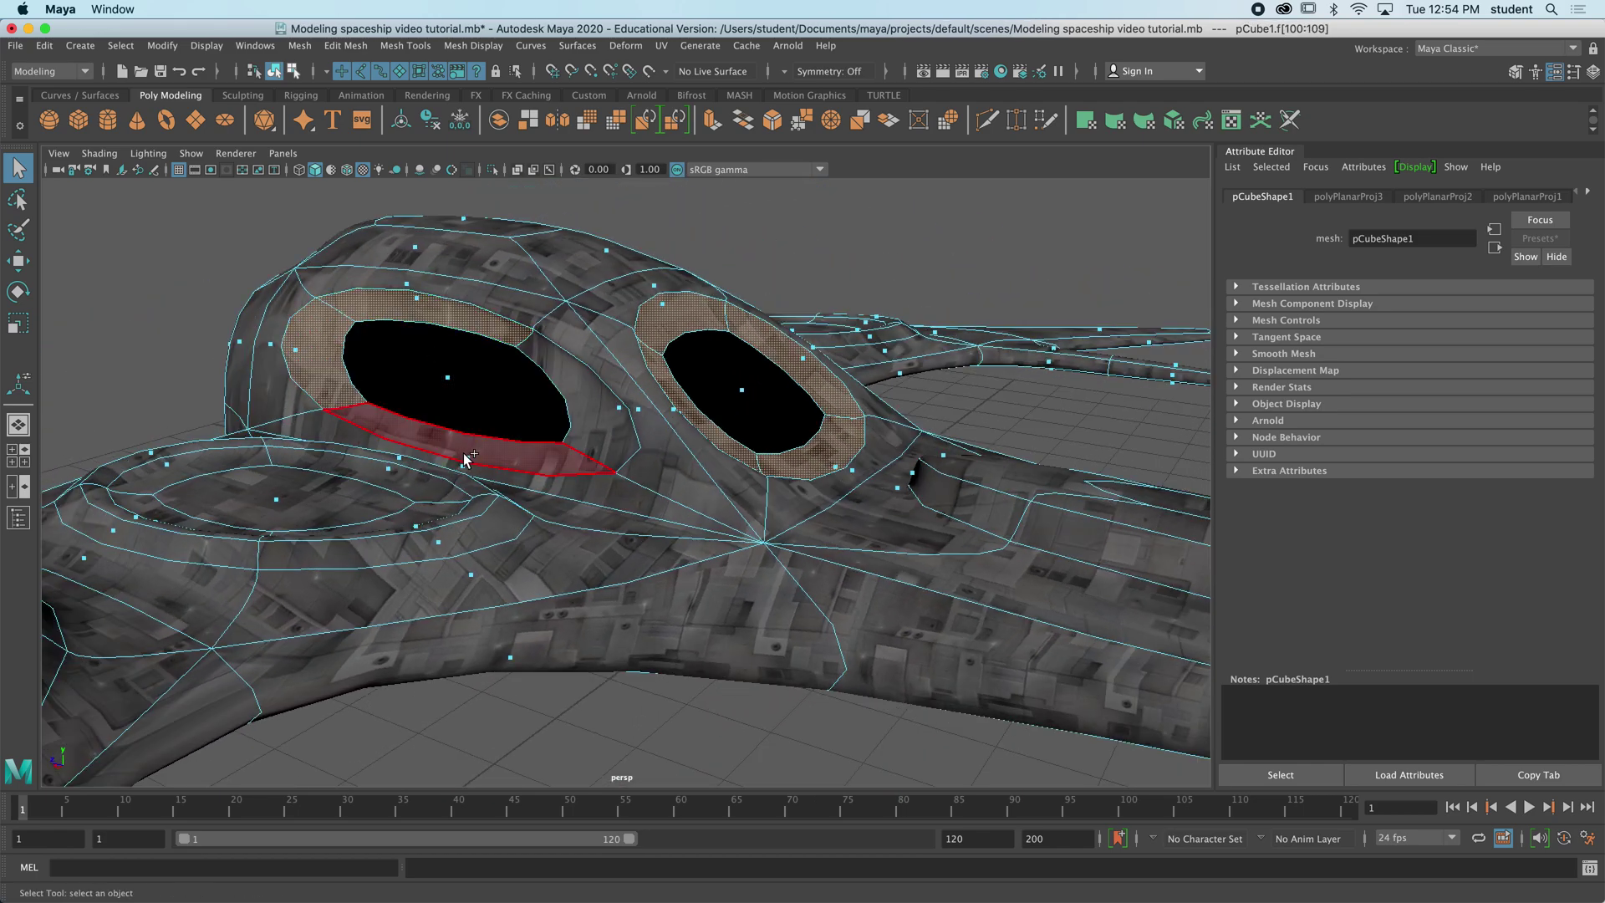
shift+click(465, 458)
shift+click(626, 414)
- Assign the existing aiStandardSurface3 material to the selected window border faces, and return to object mode
alt+drag(728, 416, 720, 393)
right_click(764, 370)
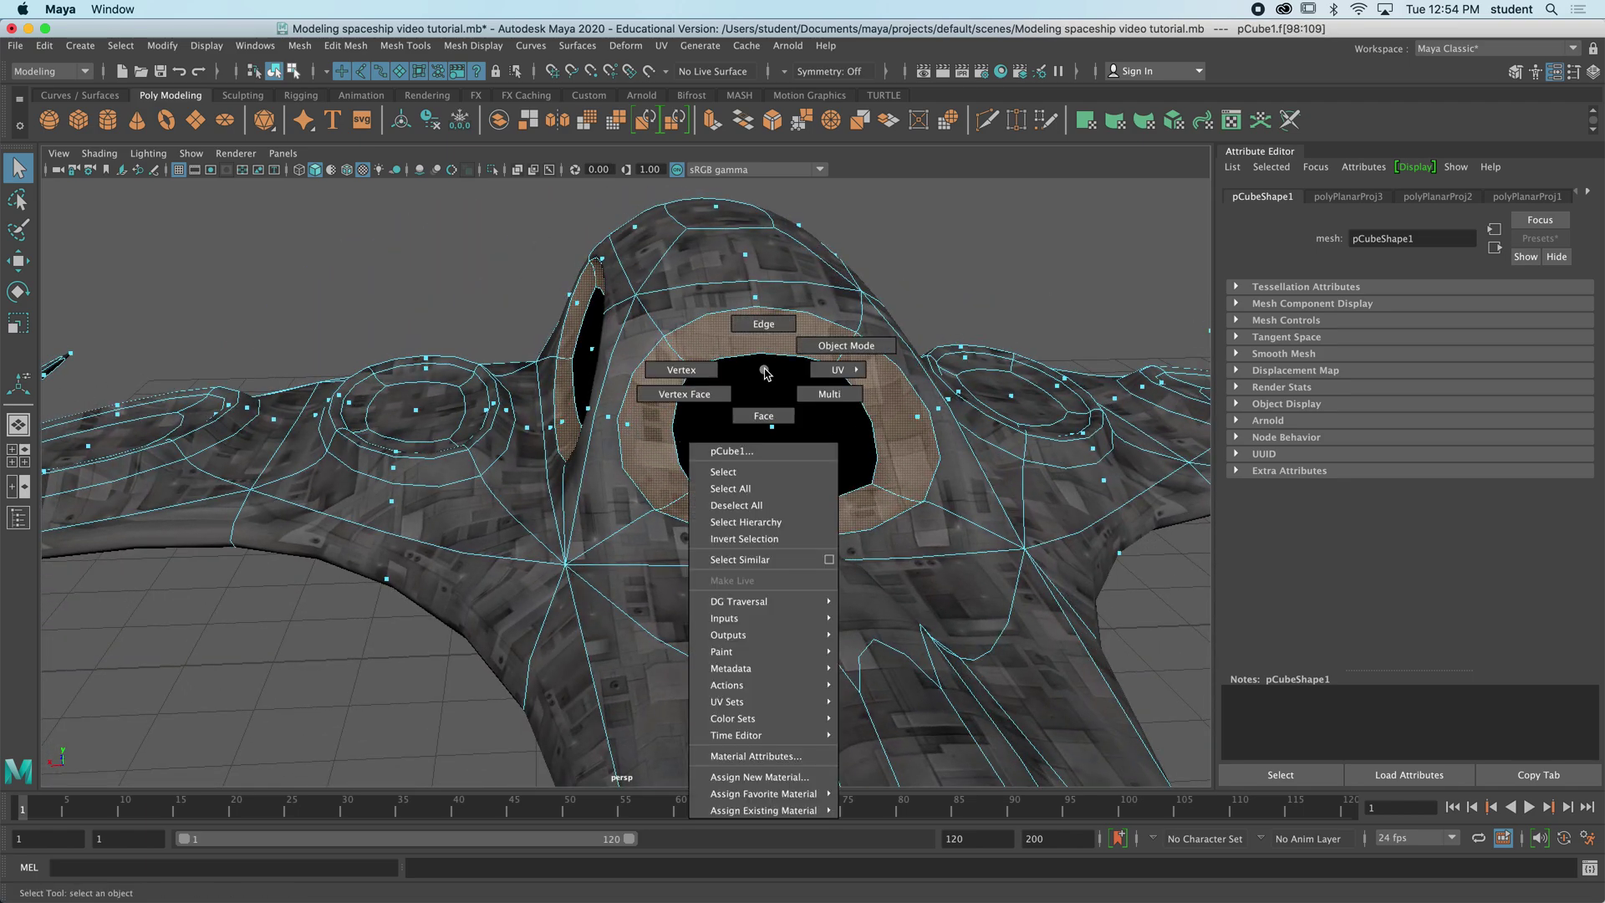
mouse_move(770, 800)
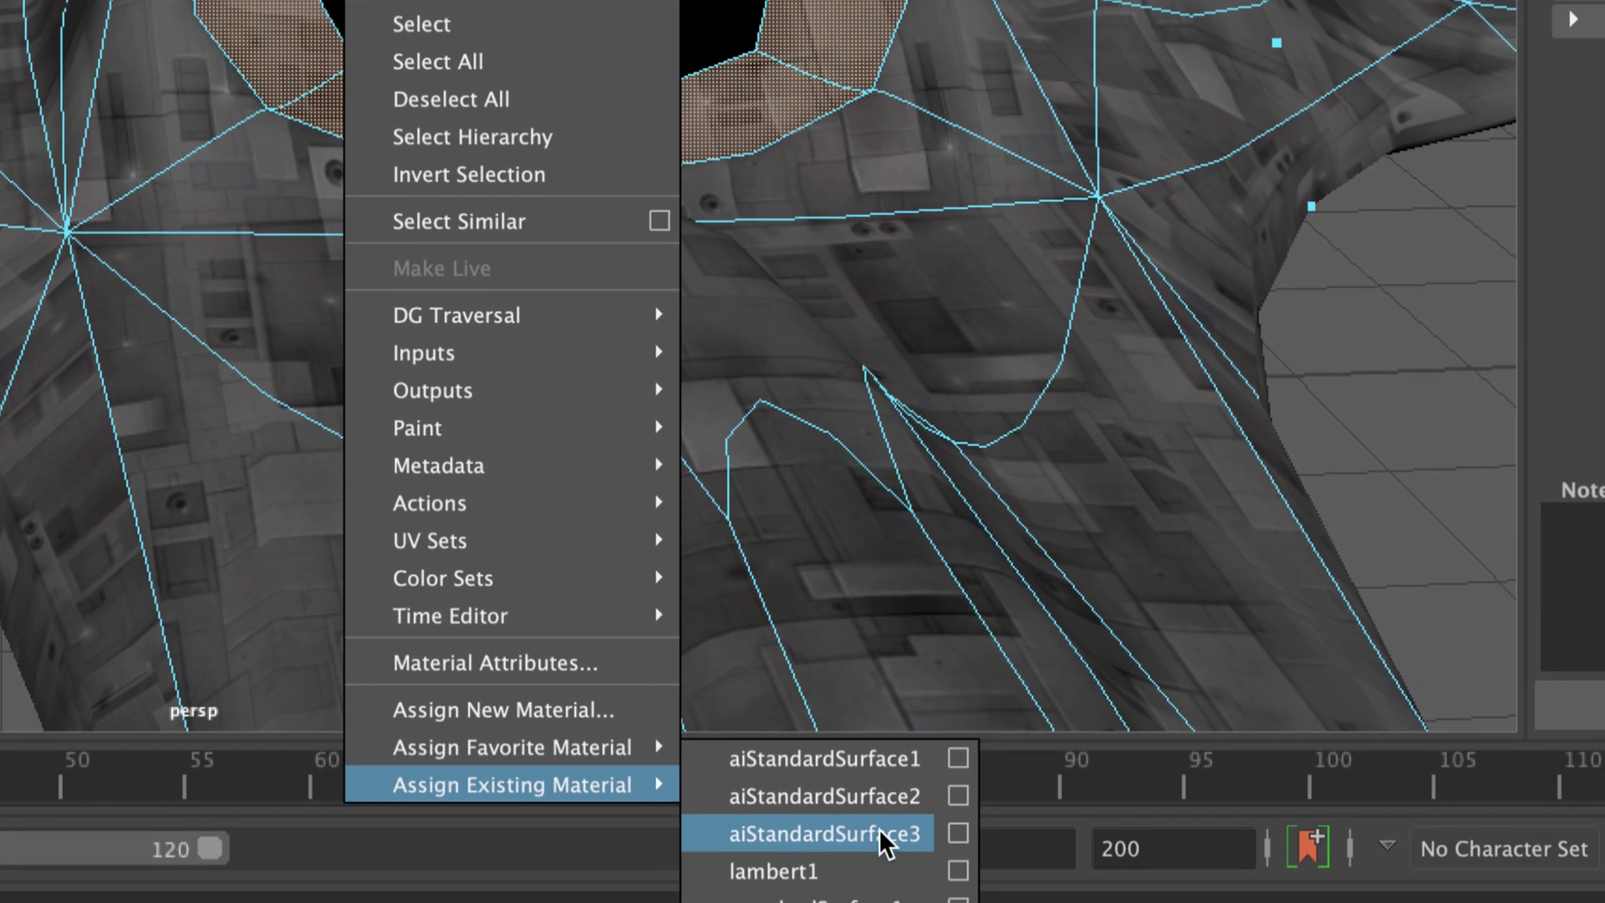
click(878, 828)
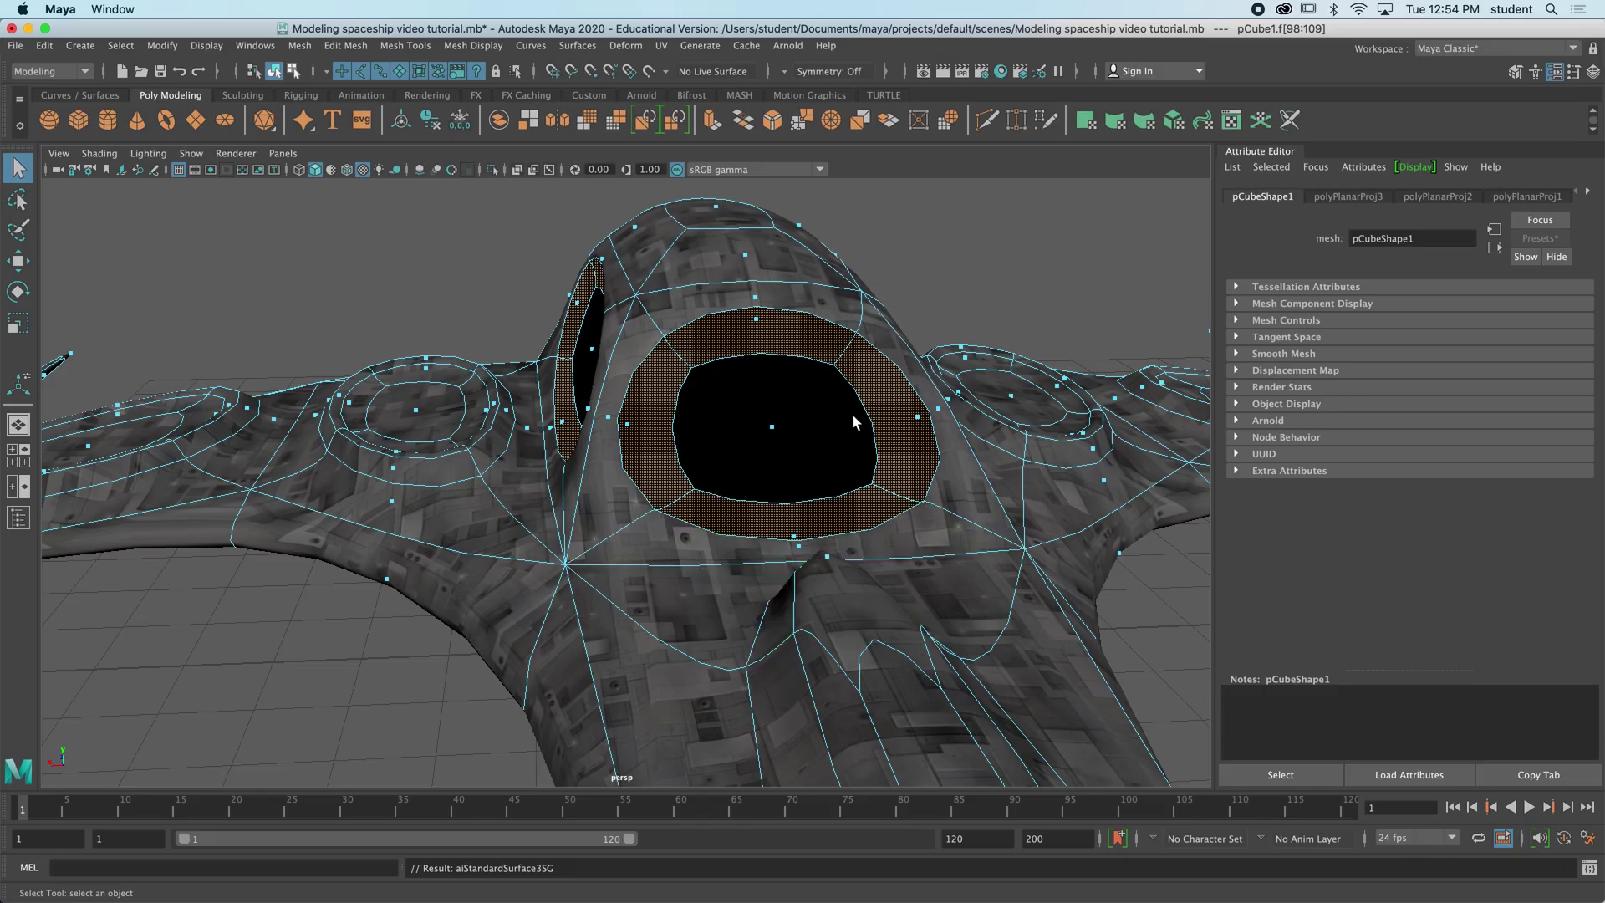
alt+drag(853, 422, 892, 322)
right_drag(892, 322, 936, 294)
alt+drag(936, 294, 967, 314)
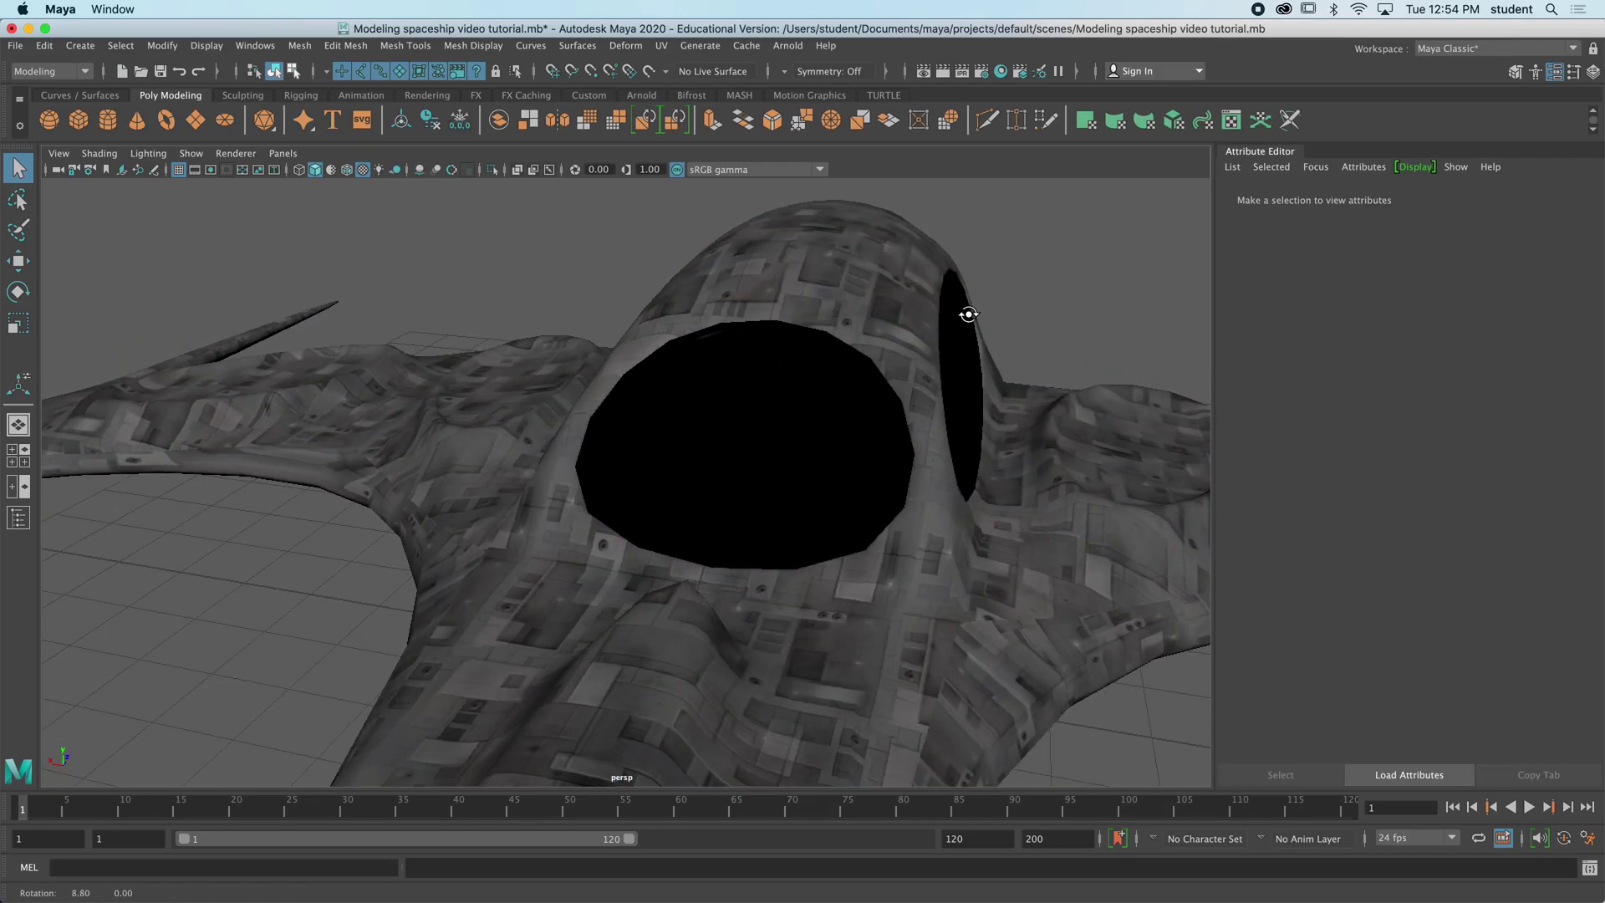
- Select the spaceship and view it as a whole to check the enlarged black canopy windows
alt+right_drag(967, 314, 785, 422)
alt+drag(784, 422, 773, 493)
click(722, 498)
alt+middle_drag(778, 473, 794, 513)
right_drag(780, 445, 880, 394)
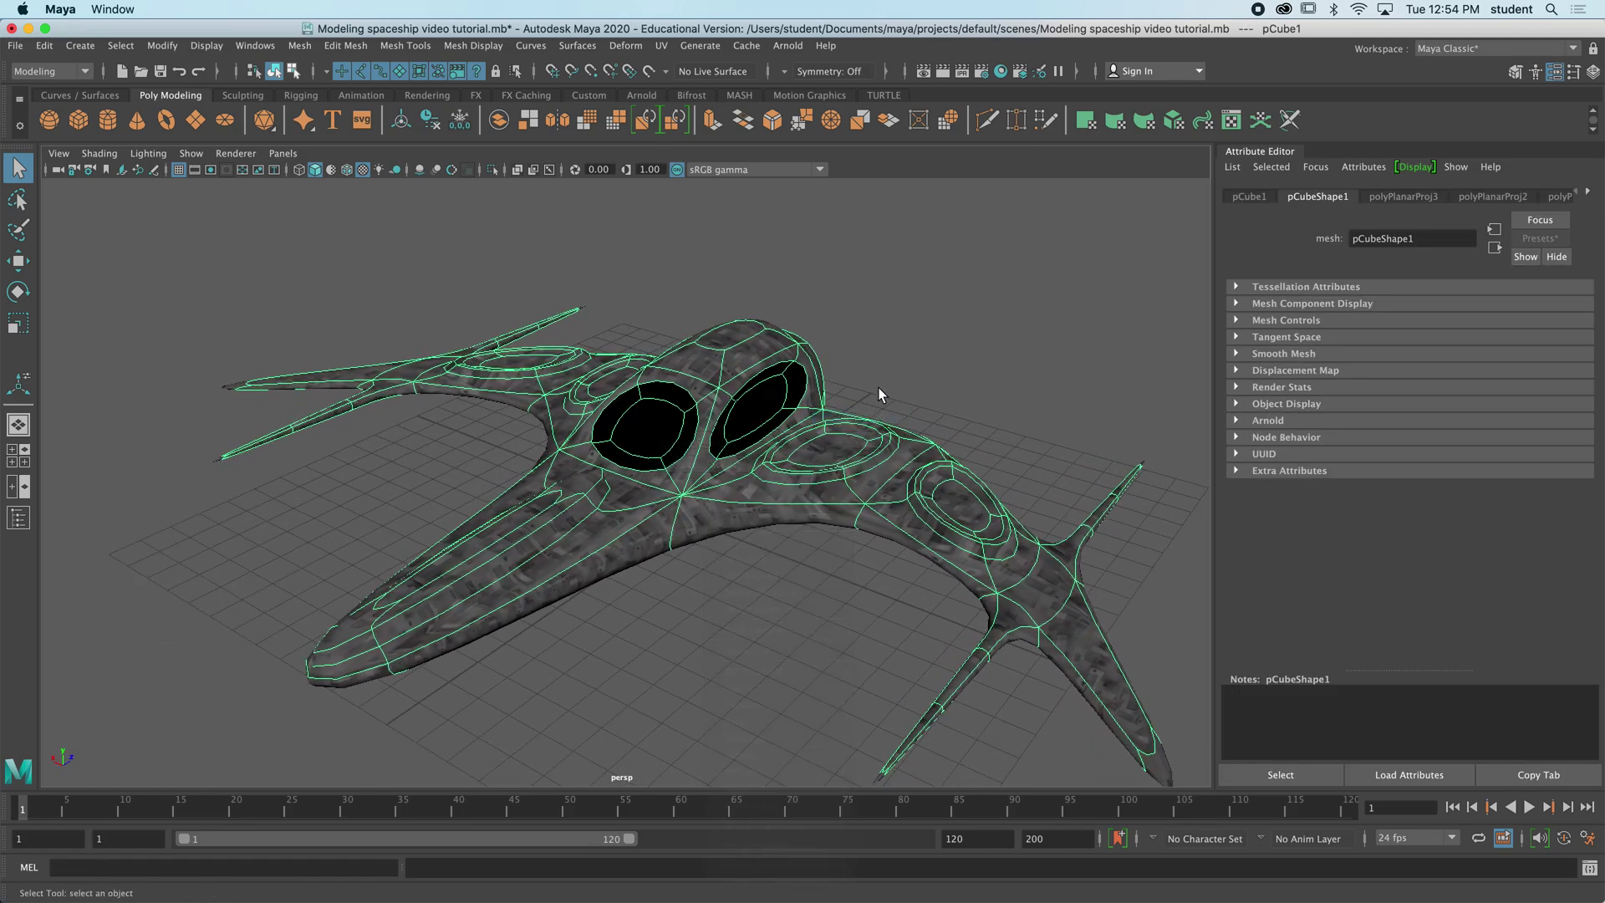